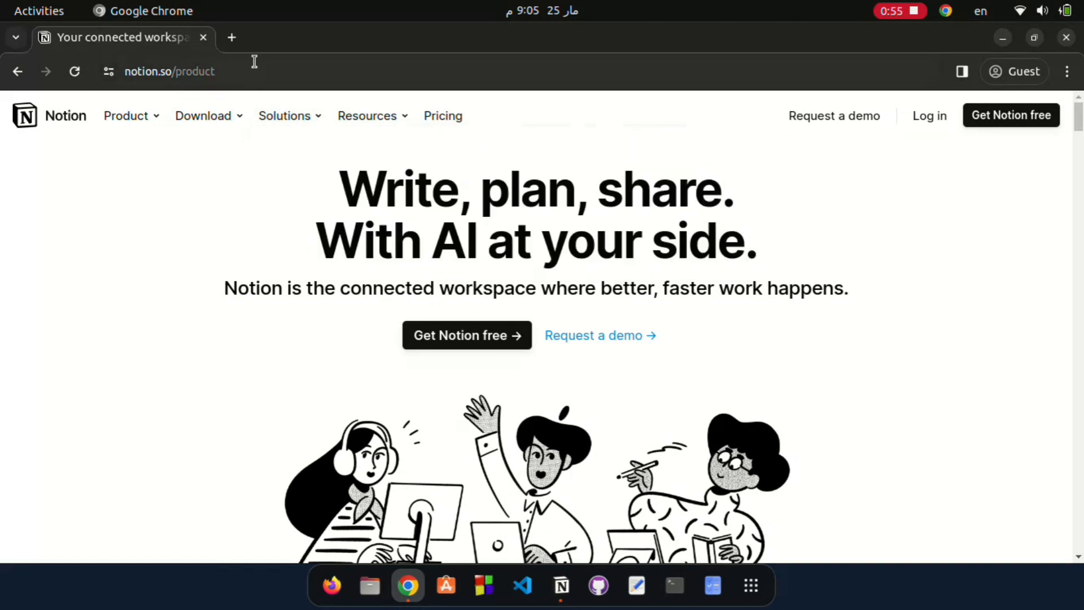
- Search the web for "notion" in a new browser tab, open the official Notion site, and close the old tab
{"action": "left_click", "coordinate": [230, 38]}
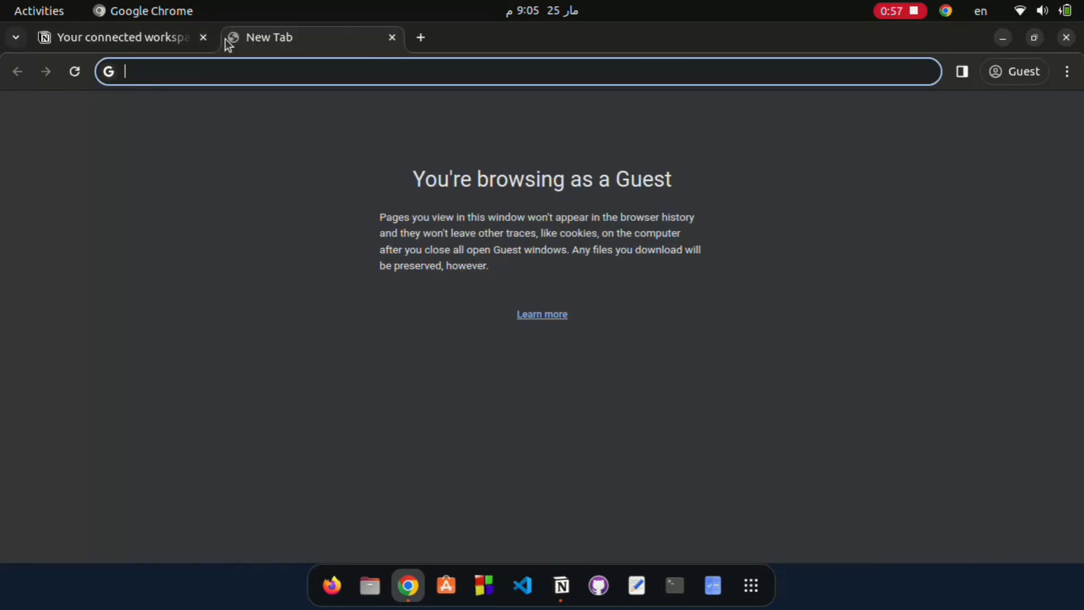
{"action": "type", "text": "notion"}
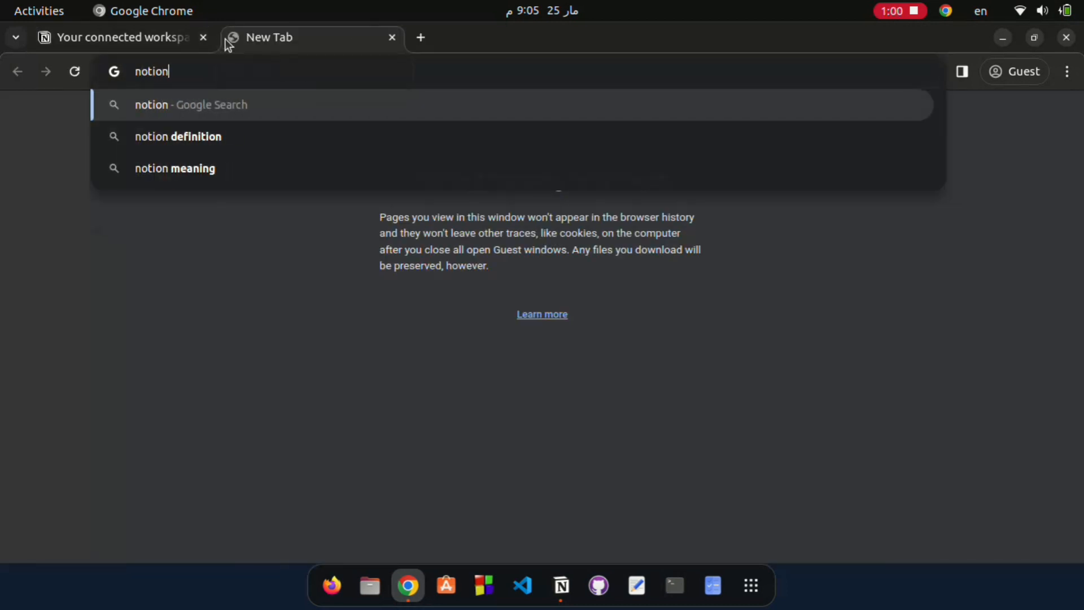
{"action": "key", "text": "Return"}
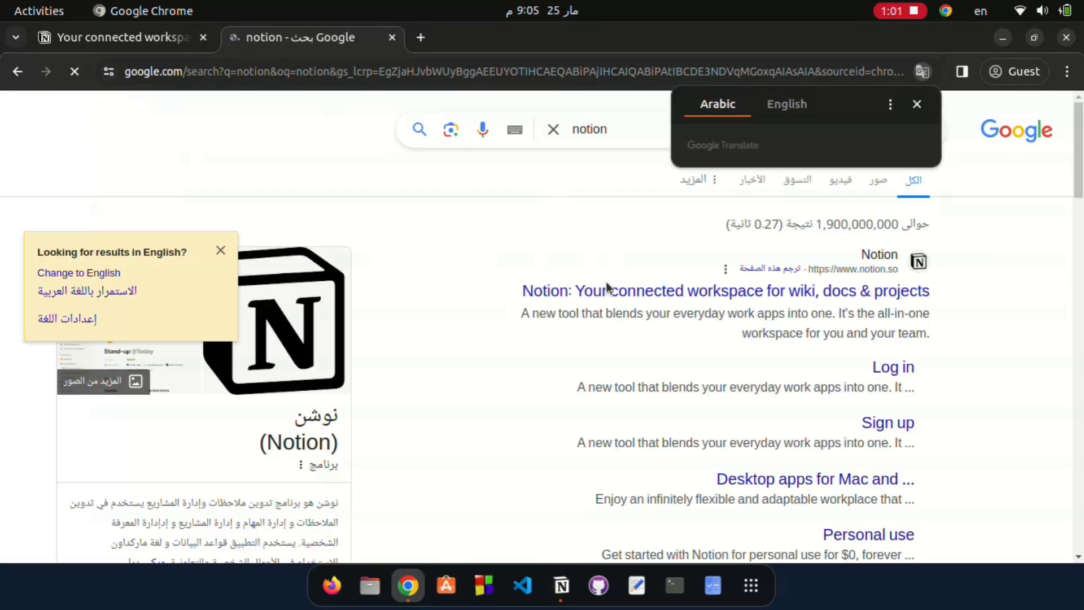
{"action": "left_click", "coordinate": [606, 287]}
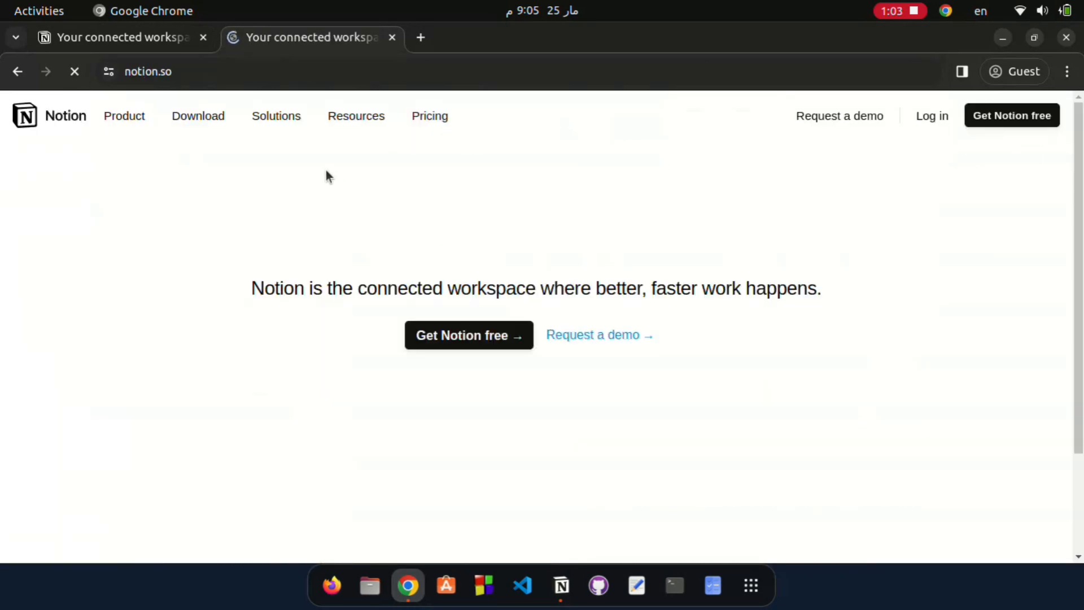
{"action": "left_click", "coordinate": [203, 38]}
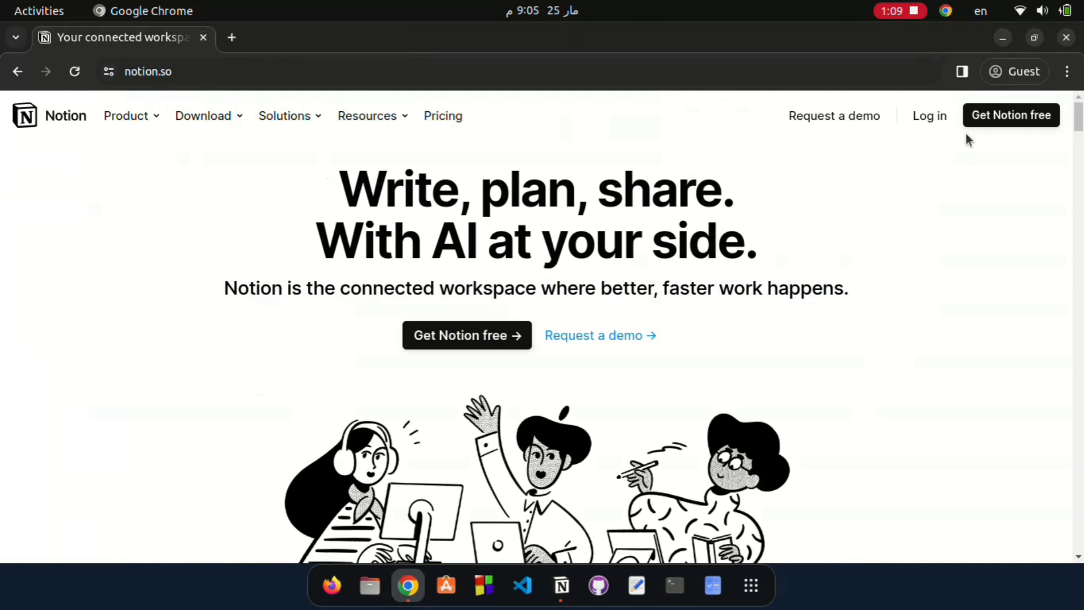
- View Notion's free sign-up page, then examine the desktop app download options for macOS and Windows
{"action": "left_click", "coordinate": [993, 113]}
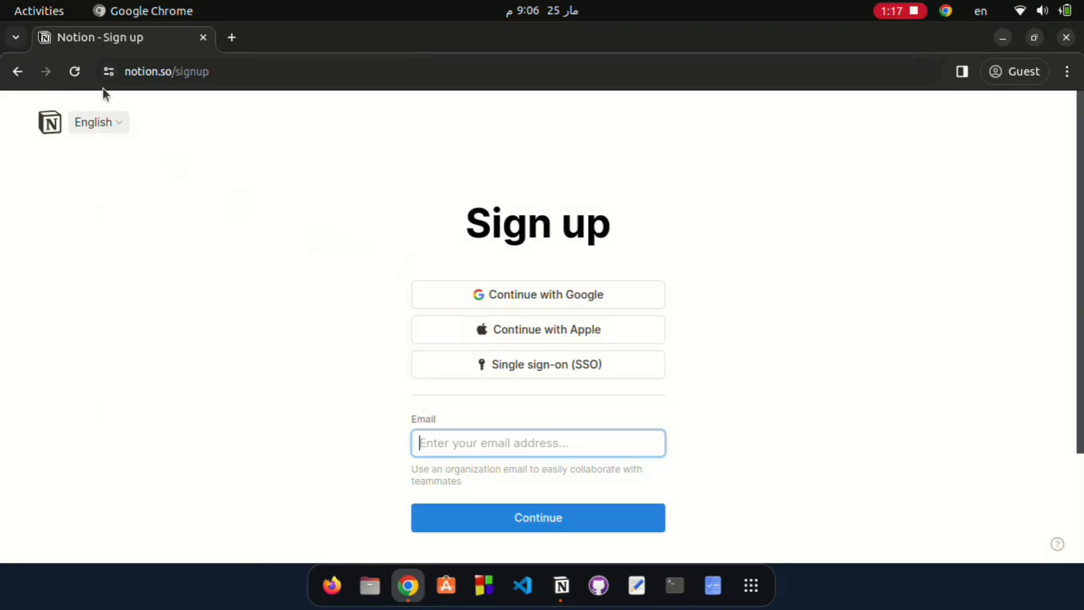
{"action": "left_click", "coordinate": [16, 72]}
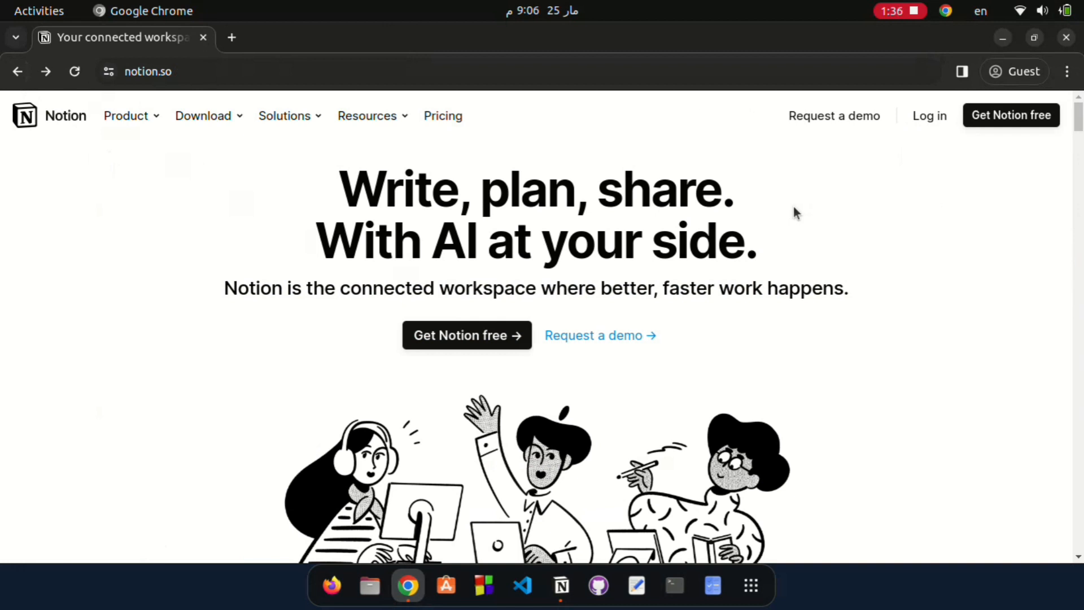
{"action": "mouse_move", "coordinate": [213, 126]}
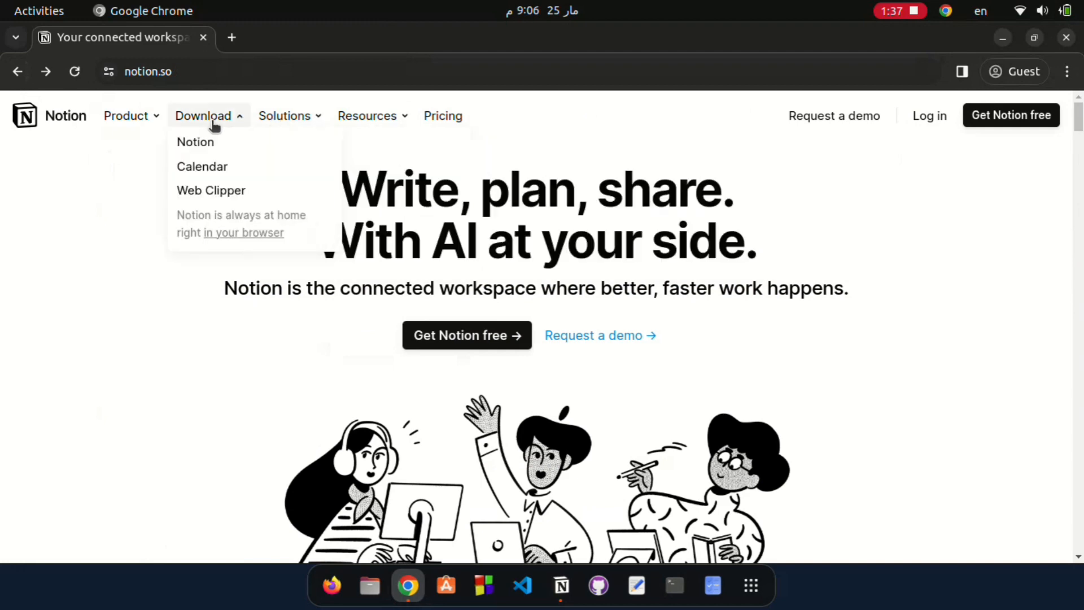
{"action": "left_click", "coordinate": [216, 145]}
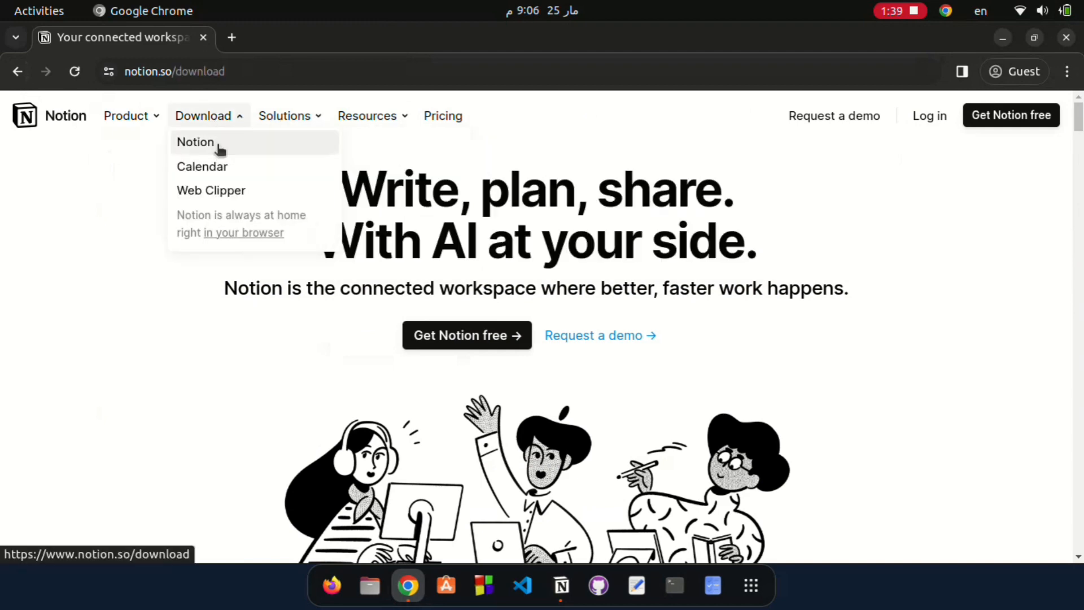
{"action": "scroll", "coordinate": [364, 316], "scroll_direction": "down", "scroll_amount": 5}
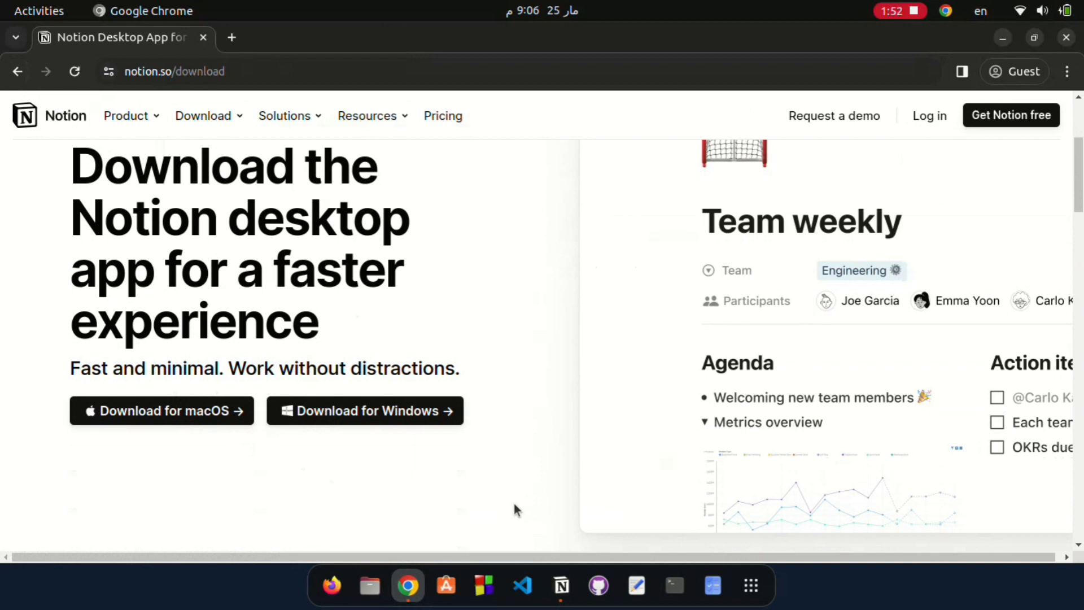
- Switch to the Notion desktop app and lock its sidebar open
{"action": "left_click", "coordinate": [564, 590]}
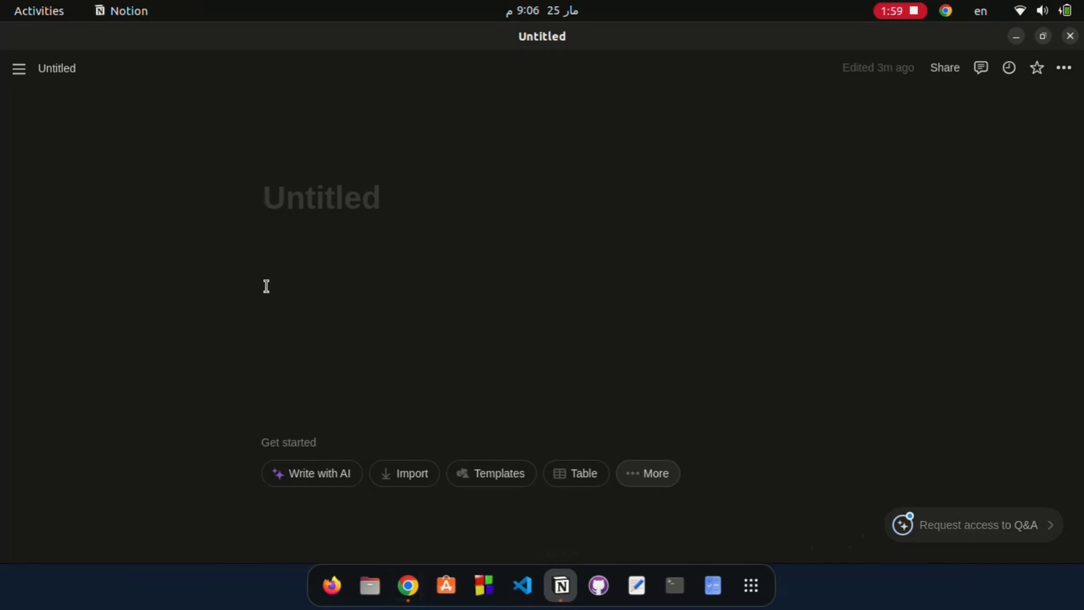
{"action": "mouse_move", "coordinate": [16, 88]}
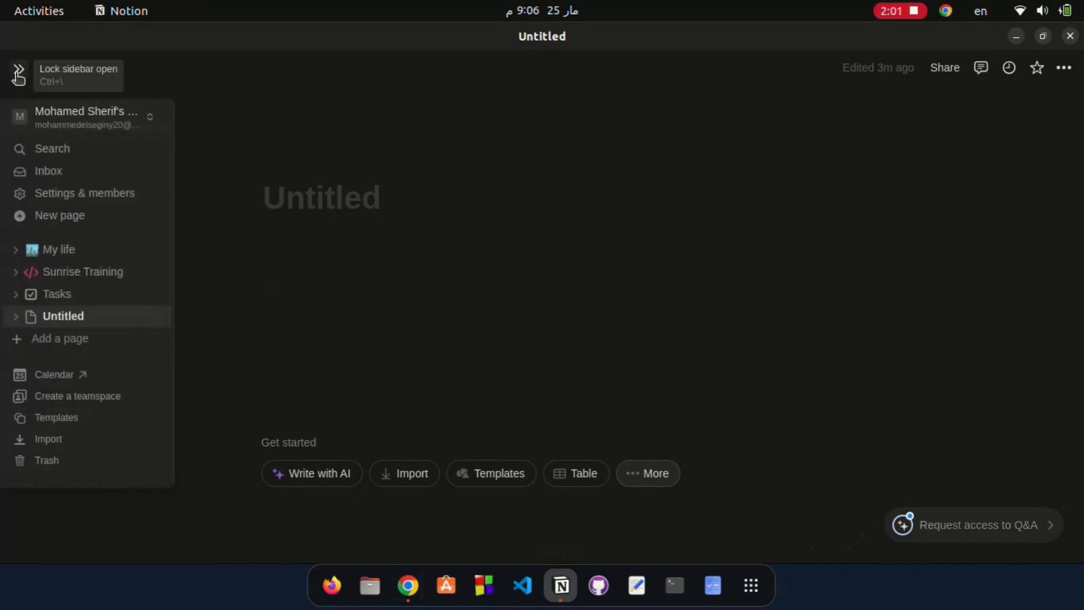
{"action": "left_click", "coordinate": [18, 68]}
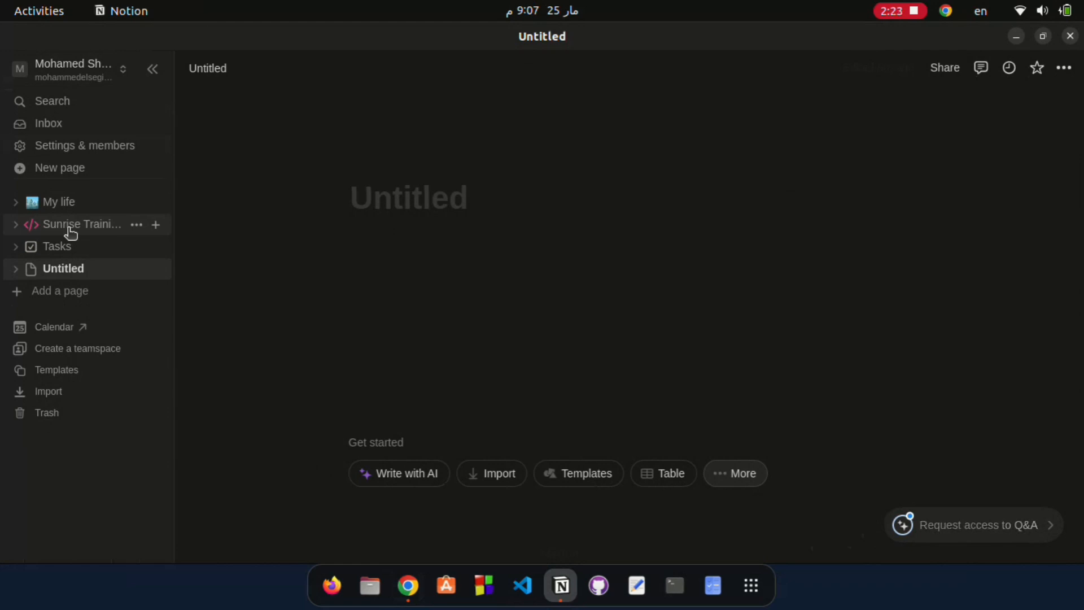
- Browse the template categories, keep Work, and add the To-do list template to the workspace
{"action": "left_click", "coordinate": [53, 372]}
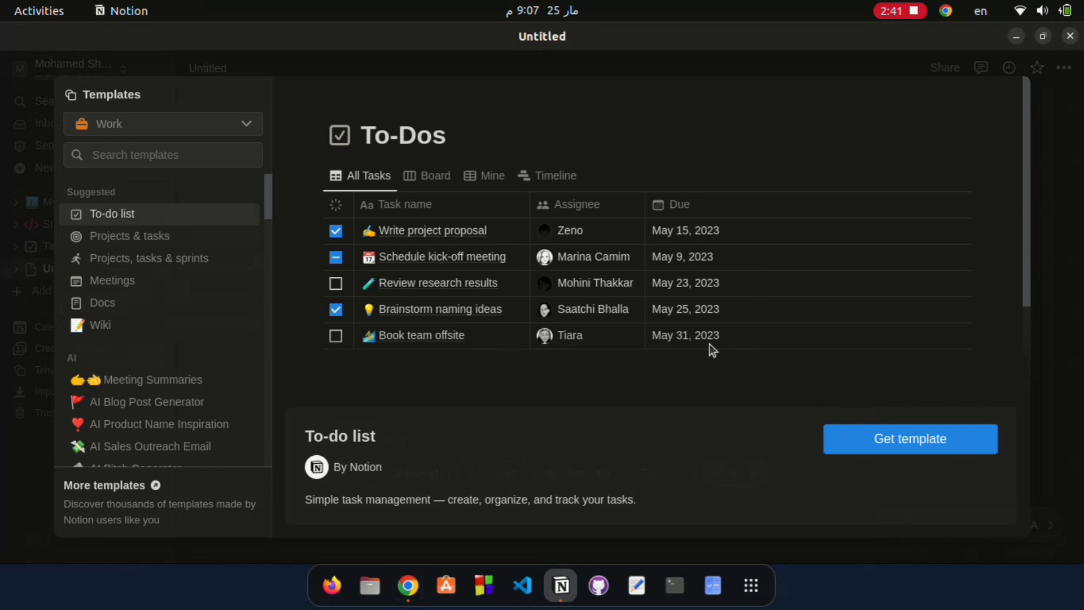
{"action": "left_click", "coordinate": [160, 134]}
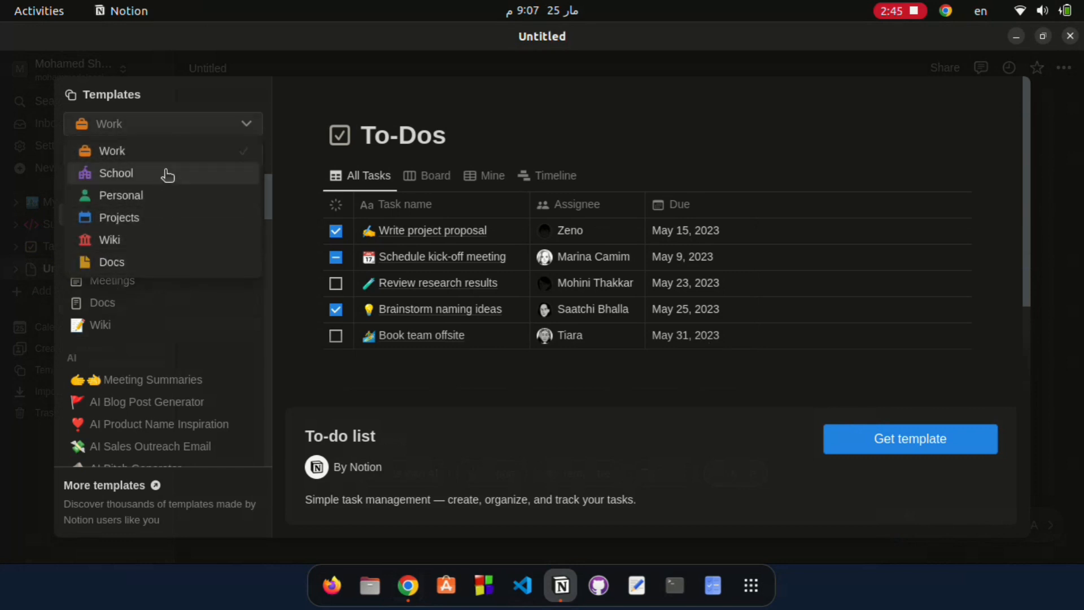
{"action": "left_click", "coordinate": [165, 119]}
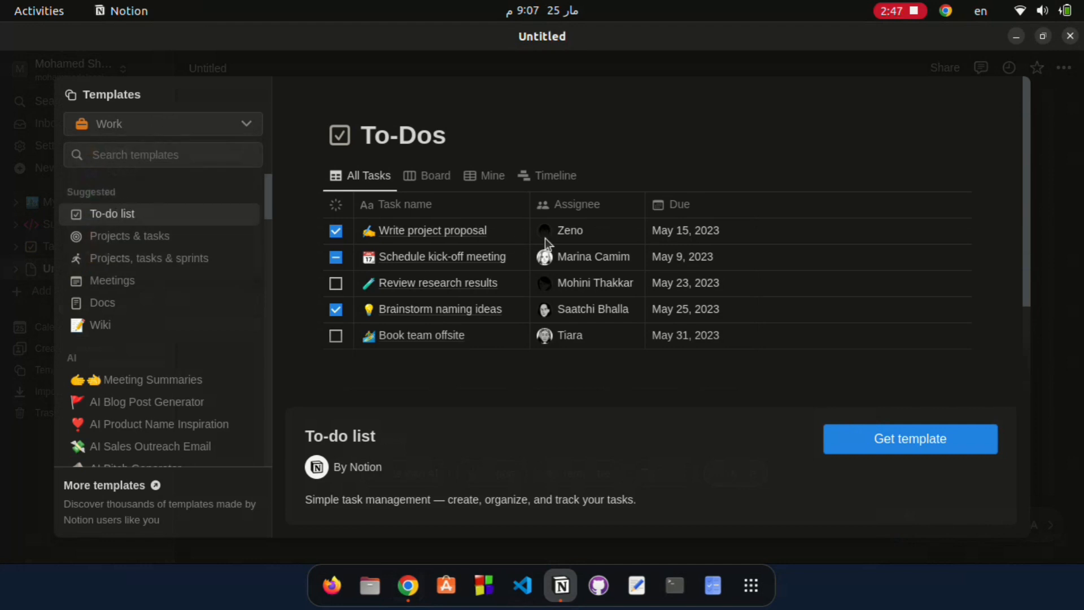
{"action": "left_click", "coordinate": [906, 444]}
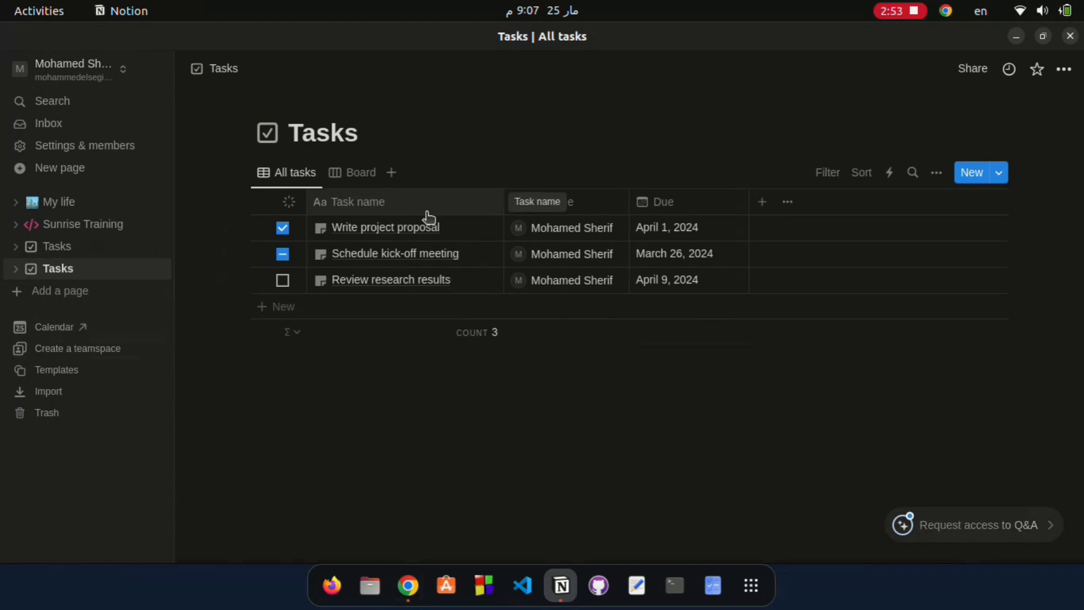
- Try to rename the "Write project proposal" task to "task1"
{"action": "left_click", "coordinate": [387, 232]}
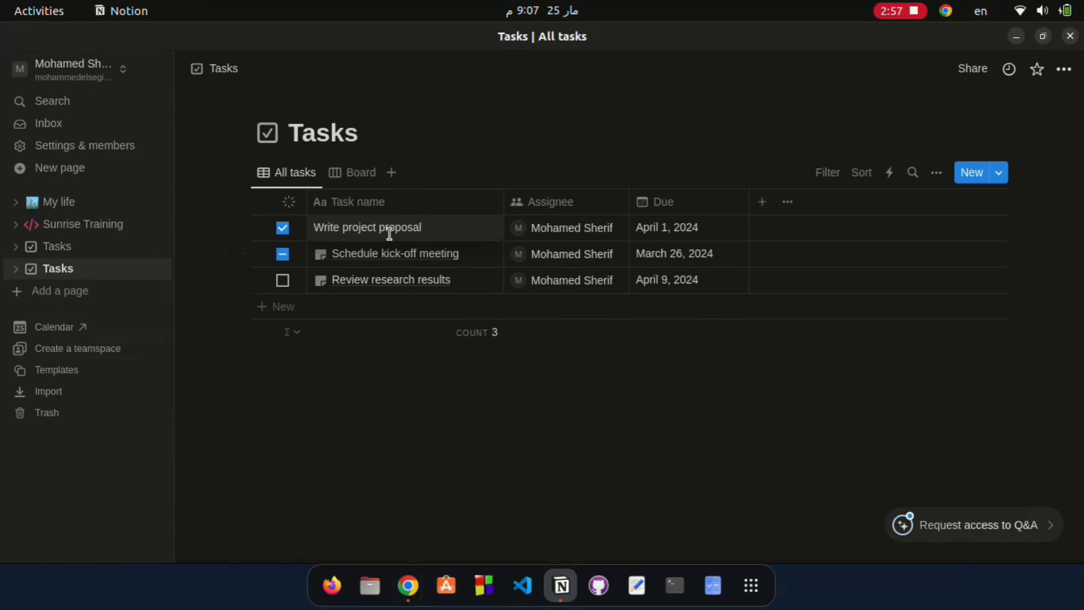
{"action": "key", "text": "ctrl+shift+Right"}
{"action": "key", "text": "ctrl+shift+Right"}
{"action": "key", "text": "ctrl+shift+Right"}
{"action": "key", "text": "Right"}
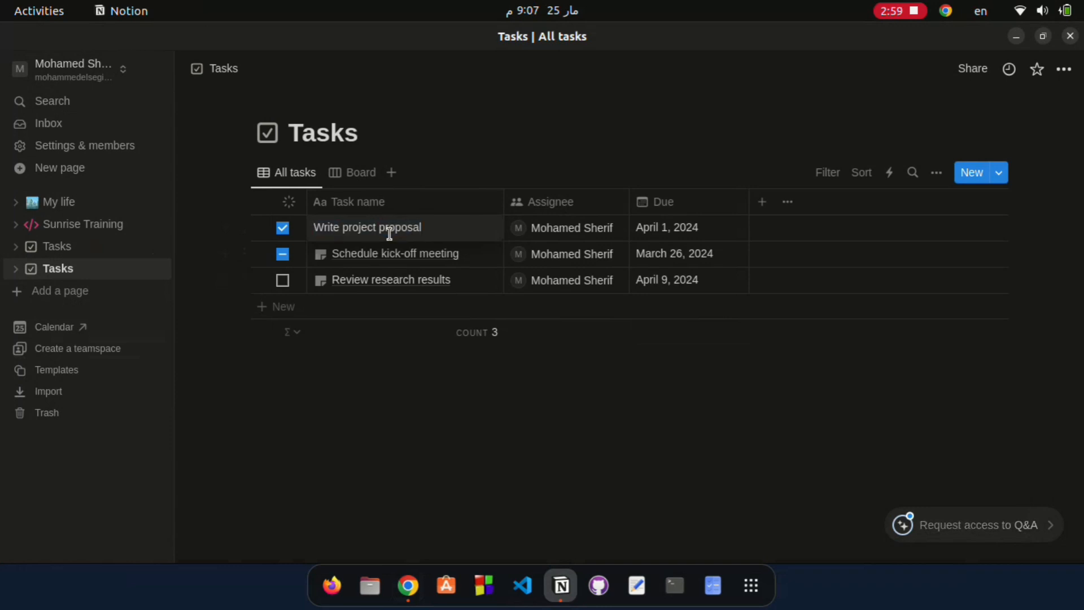
{"action": "left_click_drag", "start_coordinate": [410, 226], "coordinate": [289, 229]}
{"action": "key", "text": "BackSpace"}
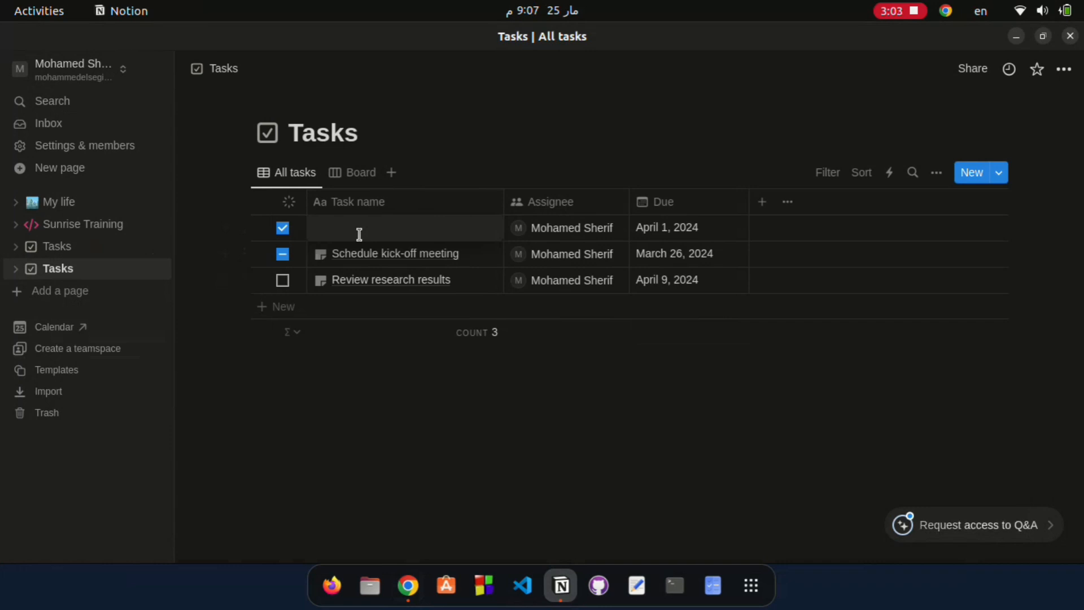
{"action": "type", "text": "task1"}
{"action": "key", "text": "Return"}
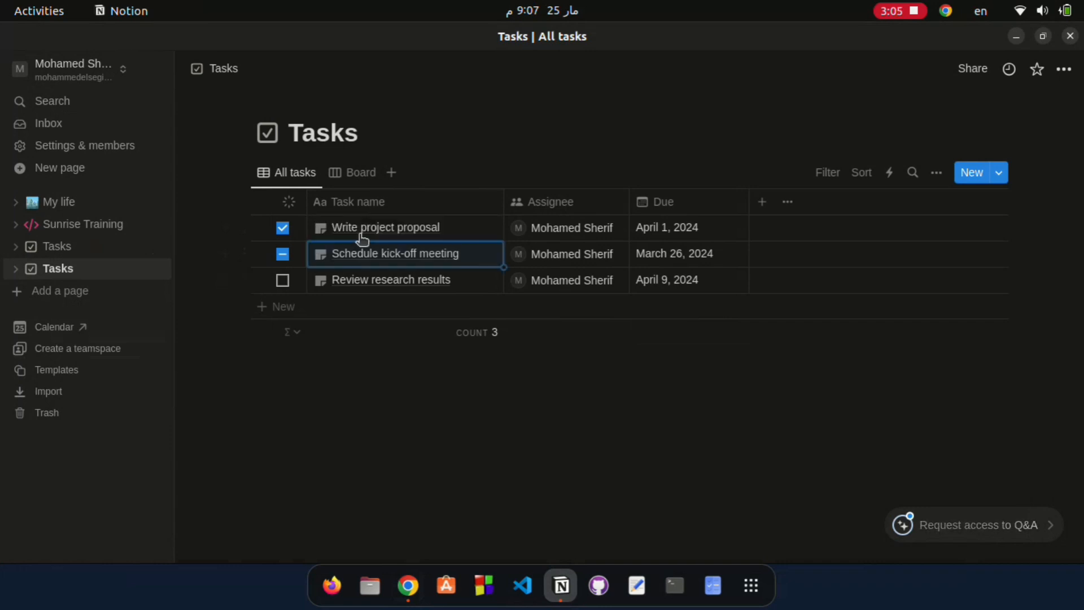
- Replace the name of the first task, "Write project proposal", with "task"
{"action": "left_click", "coordinate": [377, 236]}
{"action": "left_click_drag", "start_coordinate": [314, 227], "coordinate": [361, 233]}
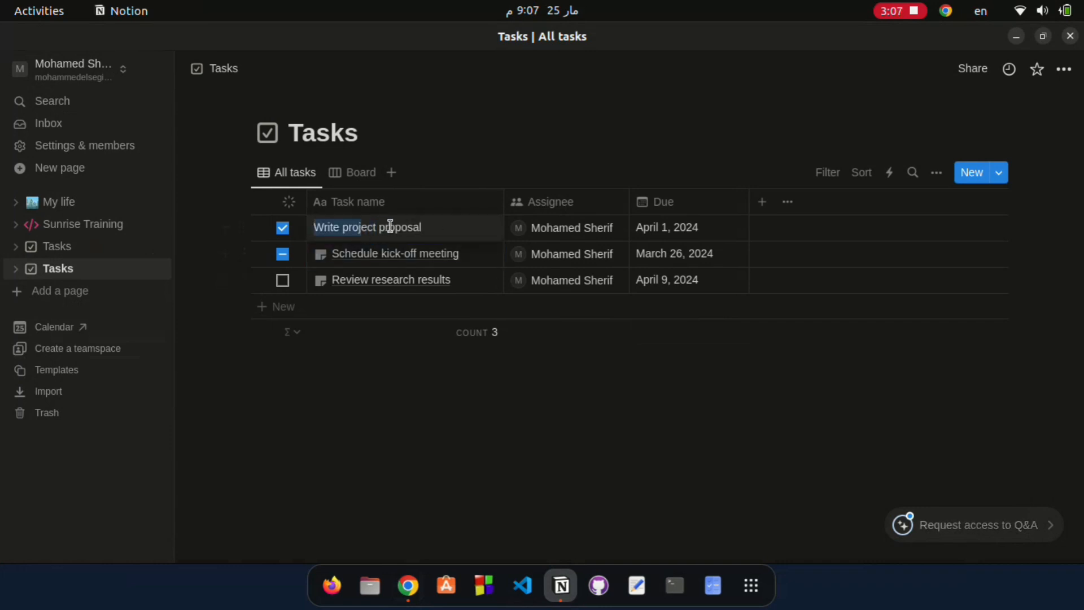
{"action": "double_click", "coordinate": [390, 226]}
{"action": "key", "text": "BackSpace"}
{"action": "key", "text": "BackSpace"}
{"action": "key", "text": "BackSpace"}
{"action": "key", "text": "BackSpace"}
{"action": "key", "text": "BackSpace"}
{"action": "key", "text": "BackSpace"}
{"action": "key", "text": "BackSpace"}
{"action": "key", "text": "BackSpace"}
{"action": "key", "text": "BackSpace"}
{"action": "key", "text": "BackSpace"}
{"action": "key", "text": "BackSpace"}
{"action": "key", "text": "BackSpace"}
{"action": "key", "text": "BackSpace"}
{"action": "key", "text": "BackSpace"}
{"action": "key", "text": "BackSpace"}
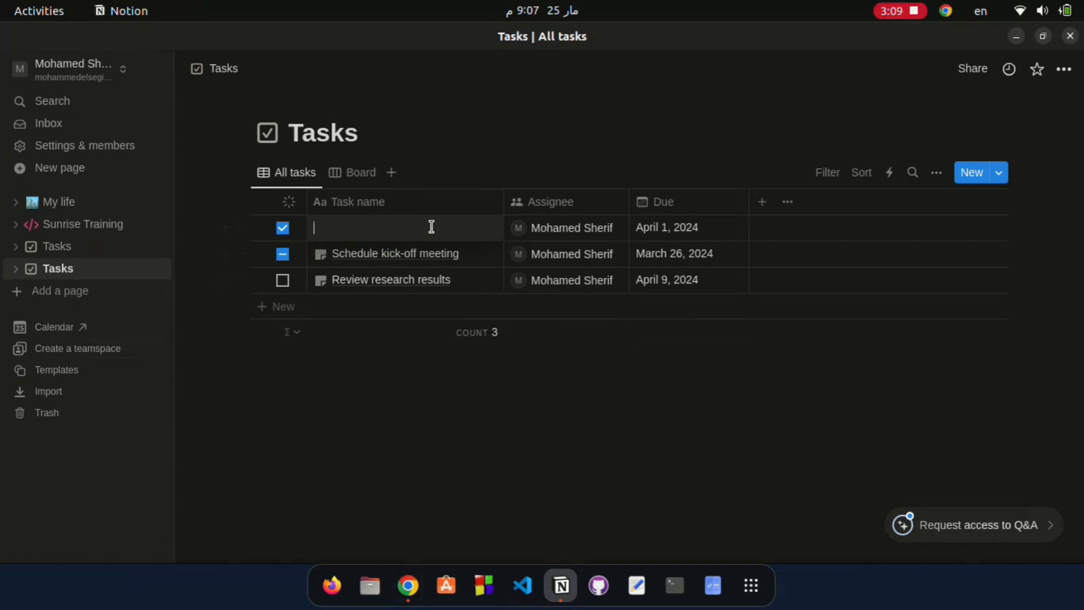
{"action": "type", "text": "task"}
{"action": "key", "text": "Return"}
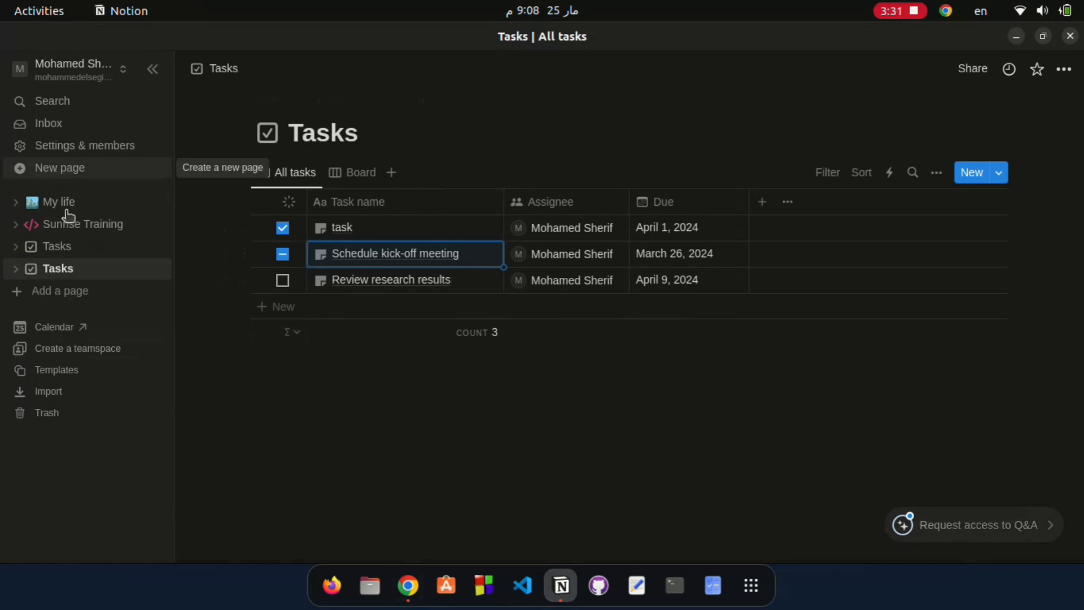
- Create a new page, collapse the sidebar, and title the page "easyedu"
{"action": "left_click", "coordinate": [58, 167]}
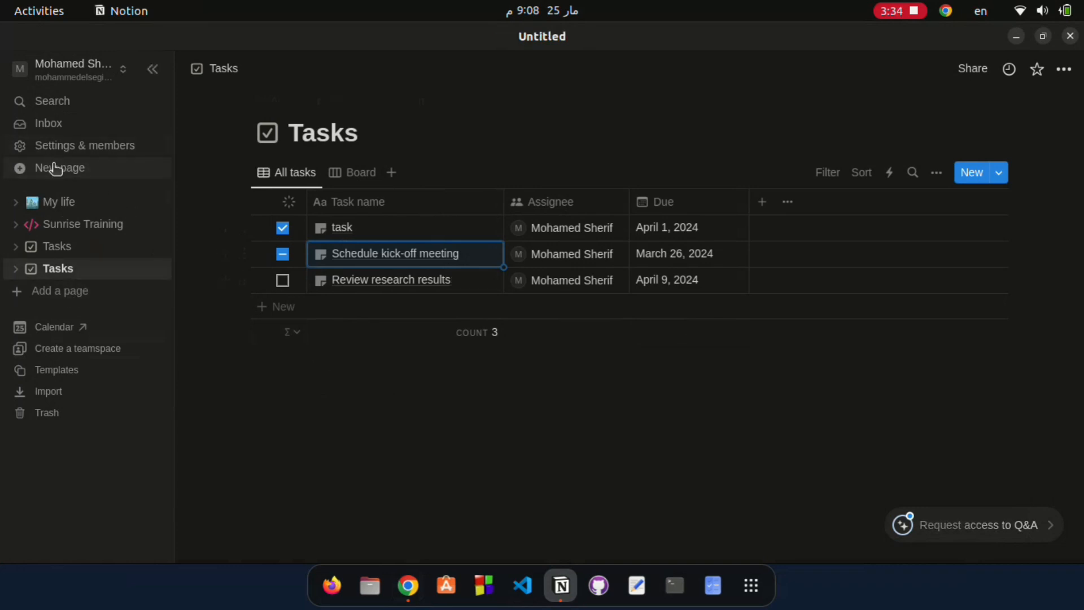
{"action": "left_click", "coordinate": [153, 70]}
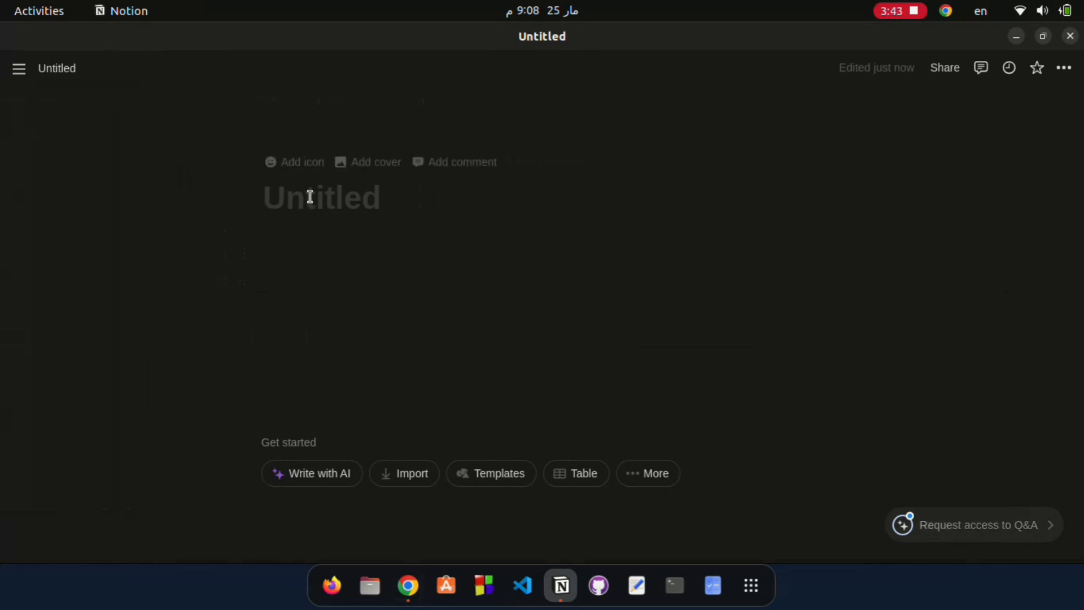
{"action": "type", "text": "ea"}
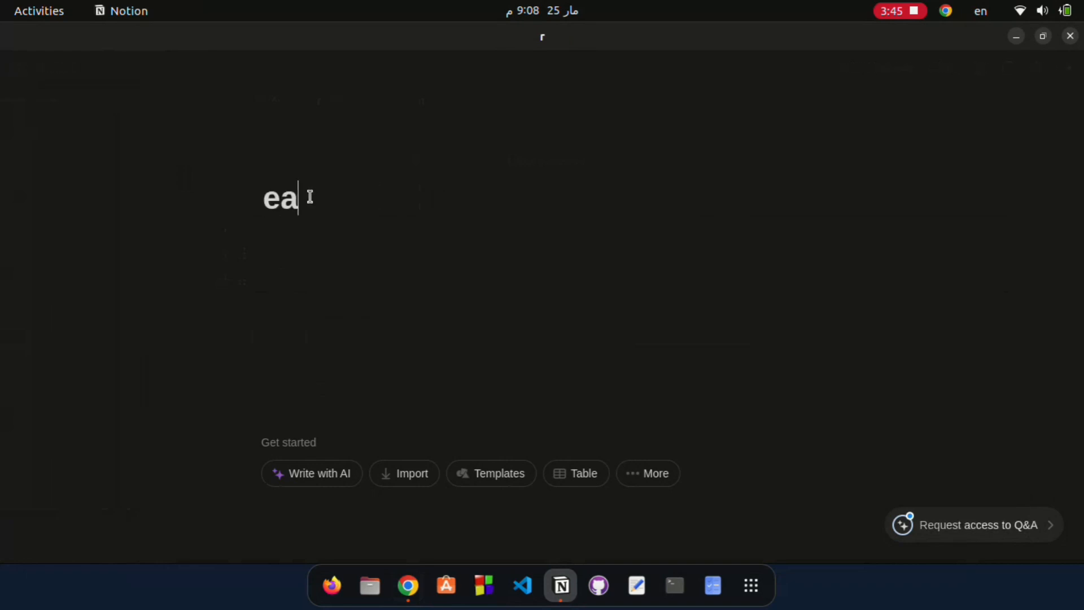
{"action": "type", "text": "syedy"}
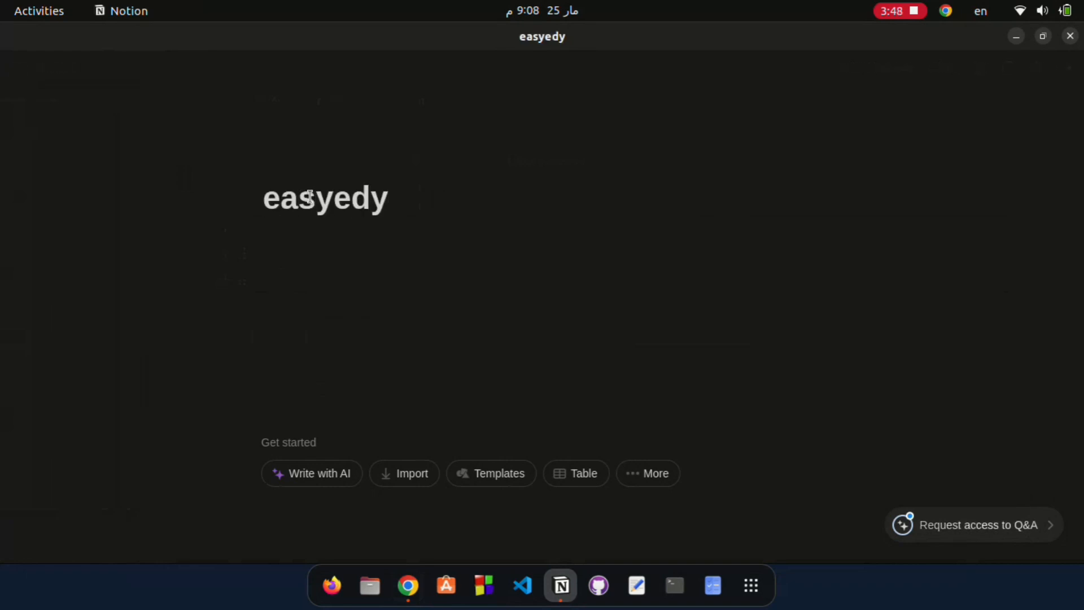
{"action": "key", "text": "BackSpace"}
{"action": "type", "text": "u"}
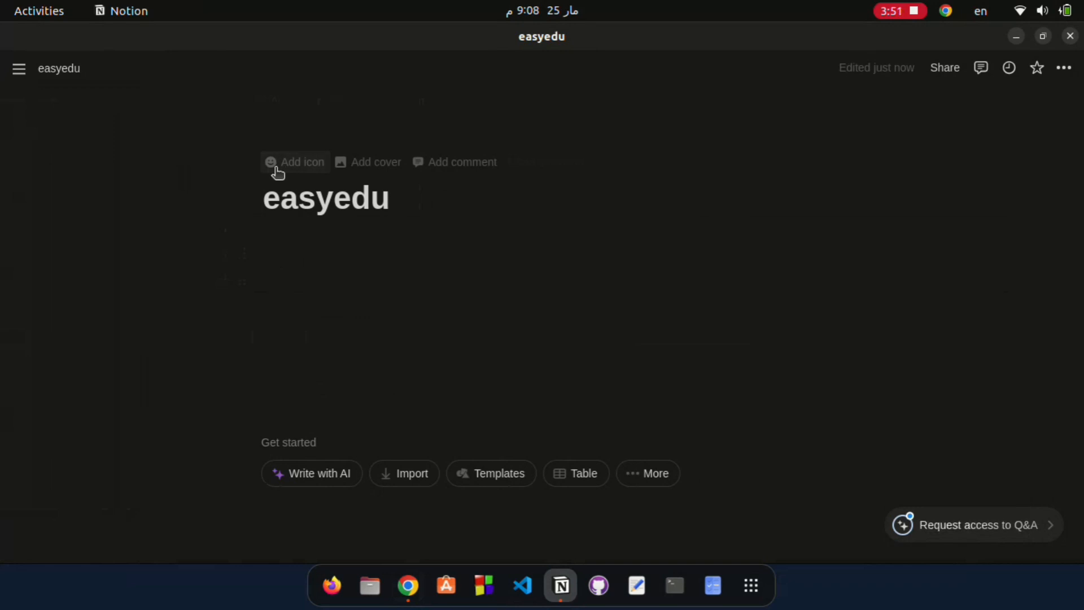
- Give the easyedu page the recently used star-eyed smiley emoji as its icon and add a cover image
{"action": "left_click", "coordinate": [276, 169]}
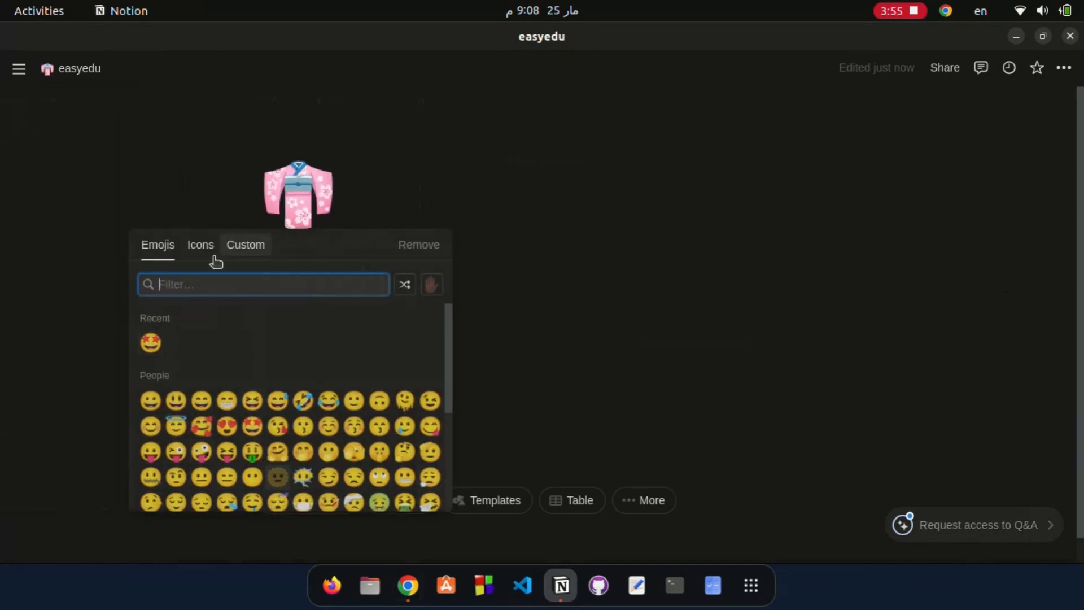
{"action": "left_click", "coordinate": [197, 248]}
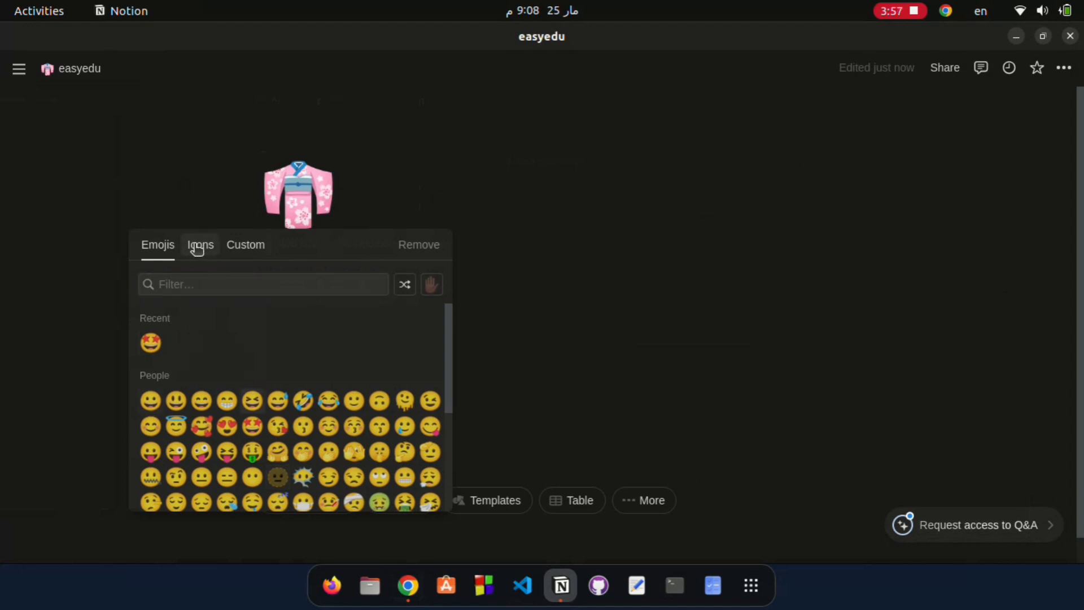
{"action": "left_click", "coordinate": [197, 248]}
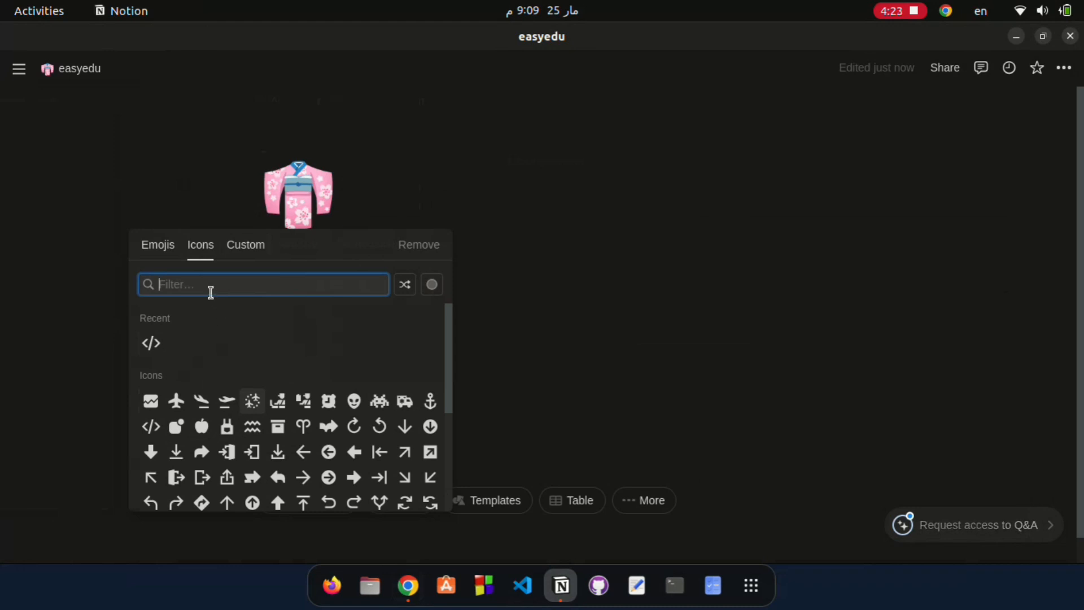
{"action": "left_click", "coordinate": [243, 247]}
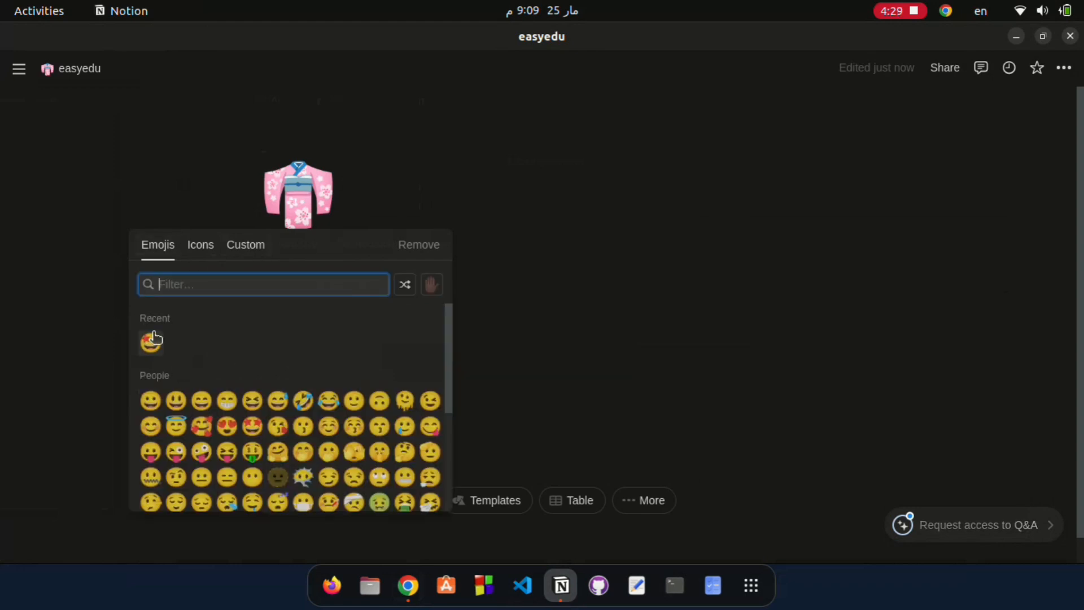
{"action": "left_click", "coordinate": [146, 339]}
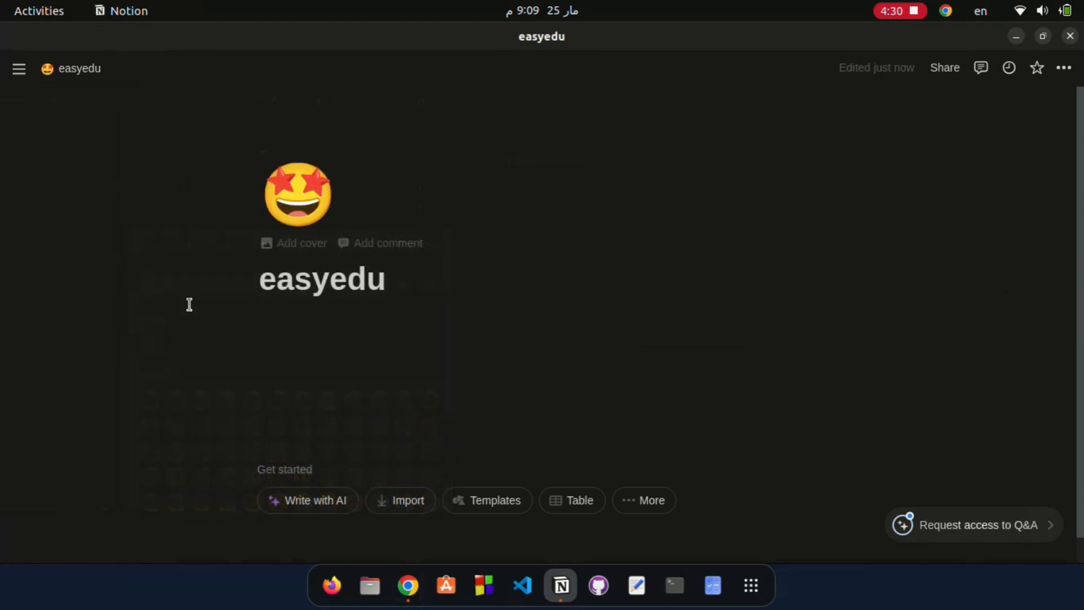
{"action": "left_click", "coordinate": [302, 247]}
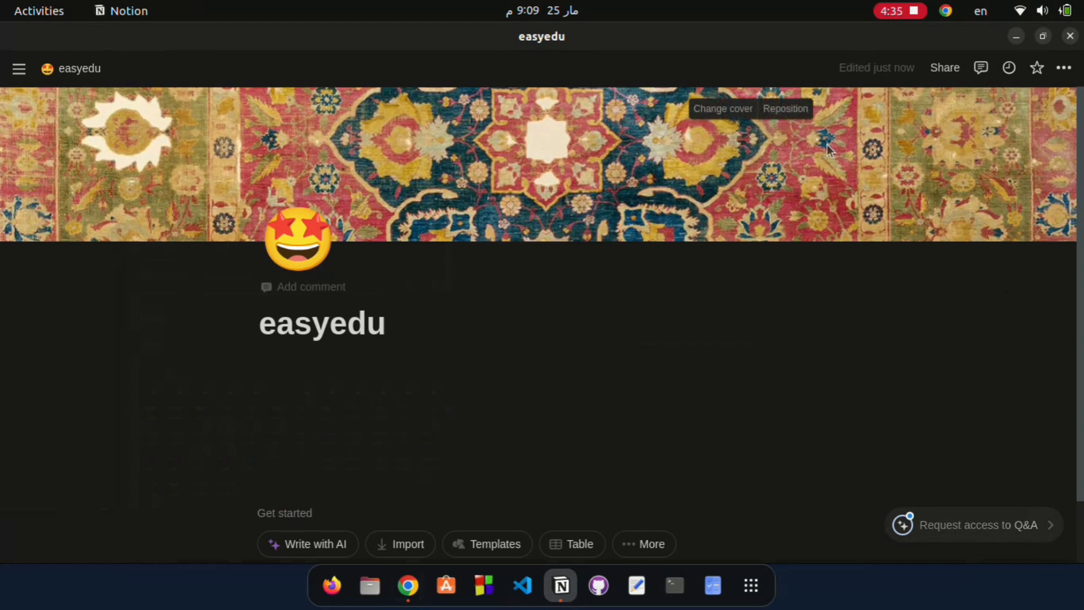
- Browse the cover sources and replace the patterned cover with the orange-red gradient from the gallery's Color & Gradient section
{"action": "left_click", "coordinate": [715, 109]}
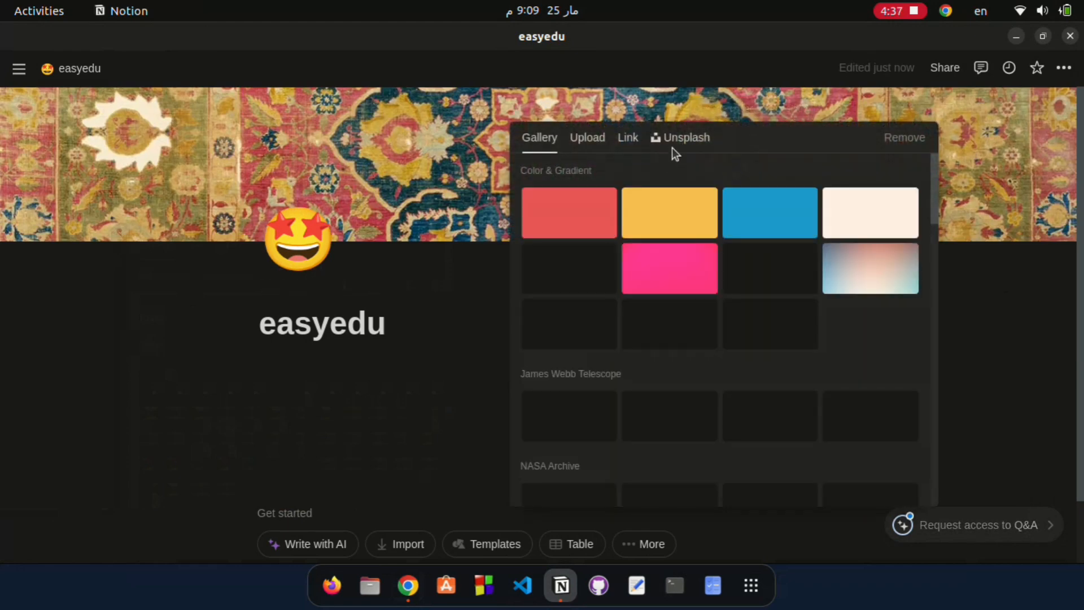
{"action": "left_click", "coordinate": [628, 141]}
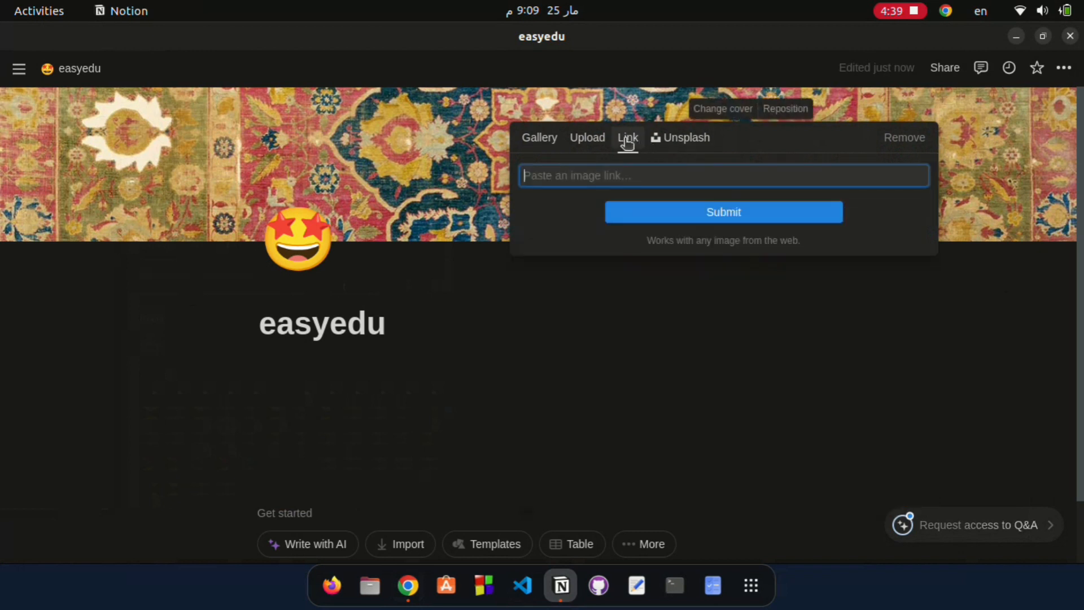
{"action": "left_click", "coordinate": [587, 143]}
{"action": "left_click", "coordinate": [533, 139]}
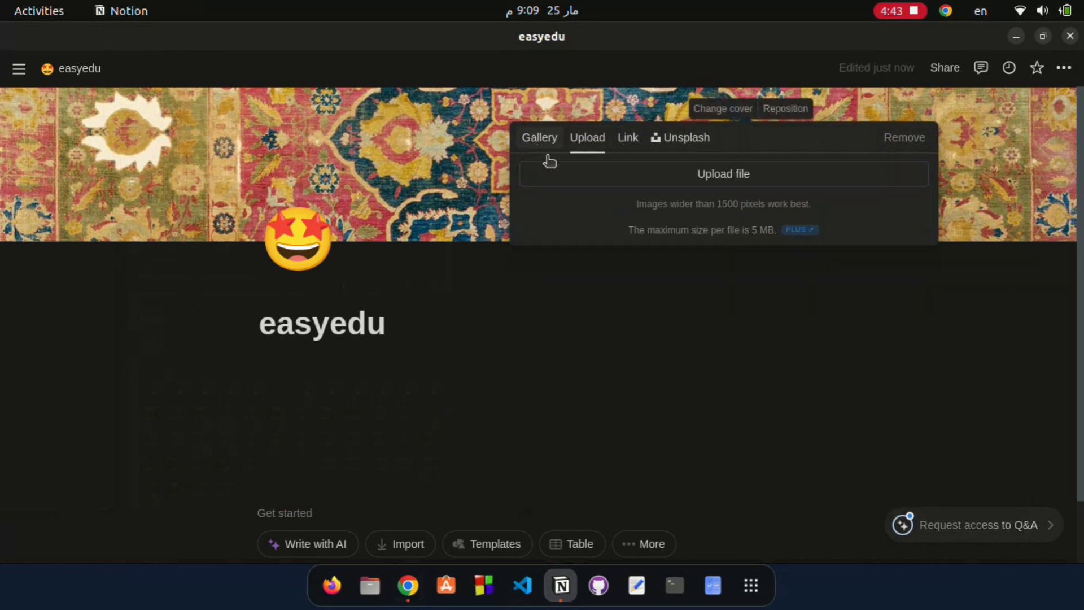
{"action": "scroll", "coordinate": [724, 416], "scroll_direction": "down", "scroll_amount": 10}
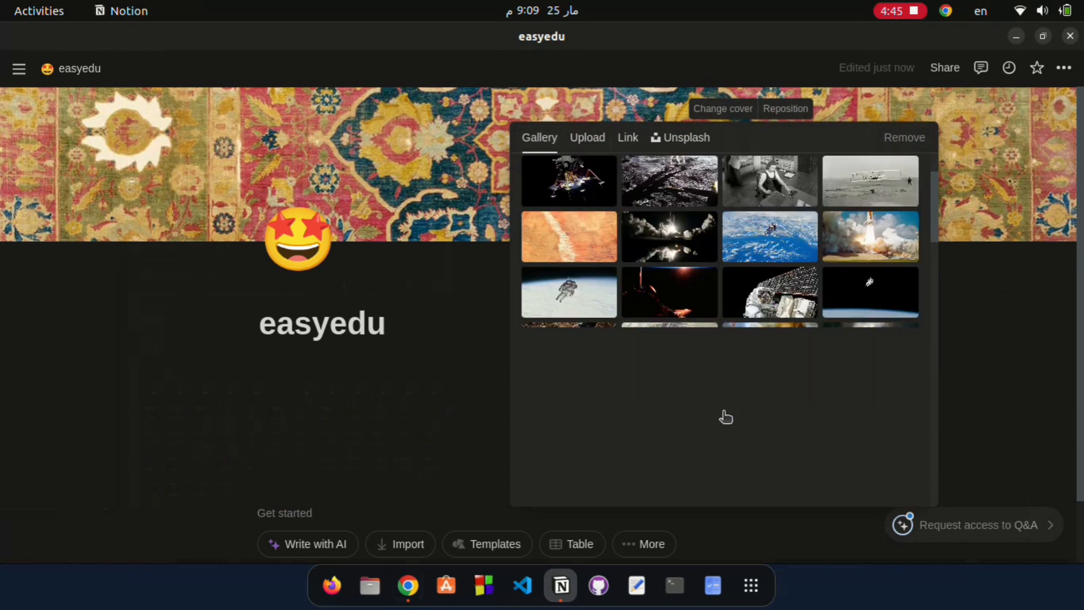
{"action": "scroll", "coordinate": [725, 417], "scroll_direction": "down", "scroll_amount": 5}
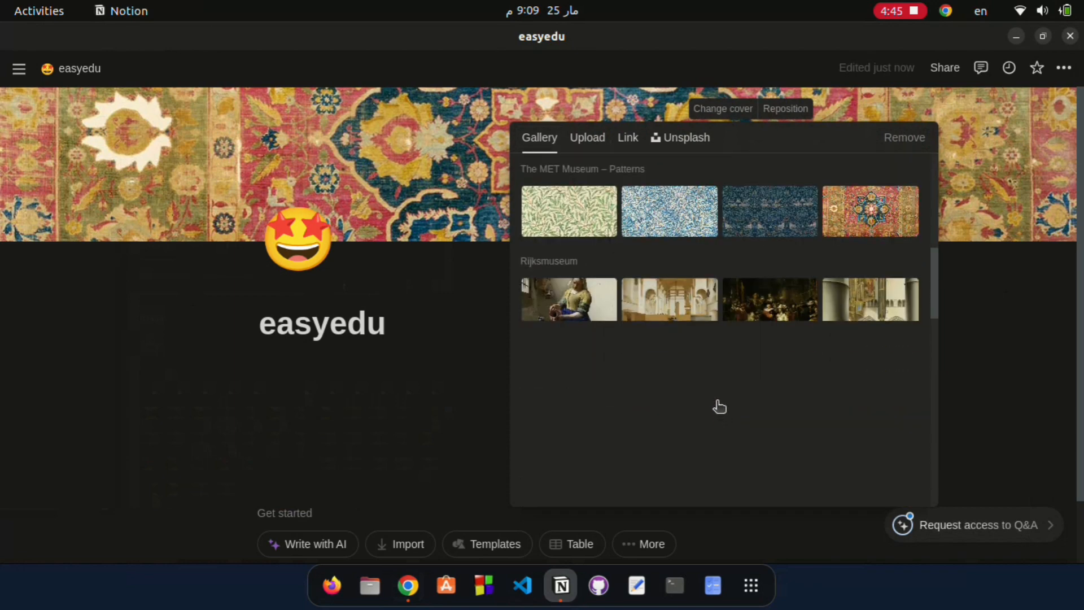
{"action": "scroll", "coordinate": [642, 290], "scroll_direction": "up", "scroll_amount": 15}
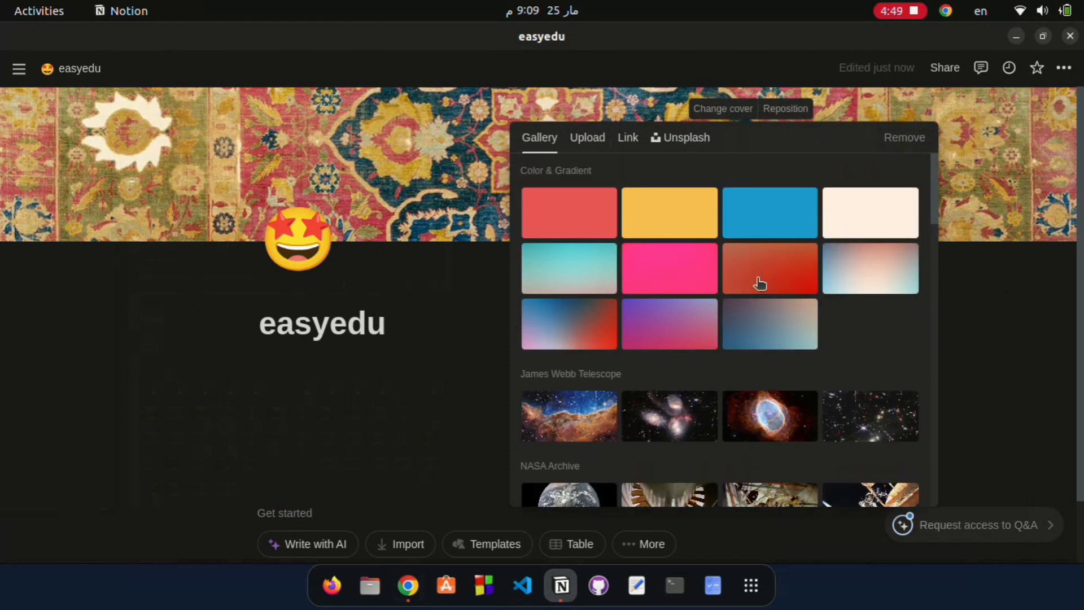
{"action": "left_click", "coordinate": [134, 323]}
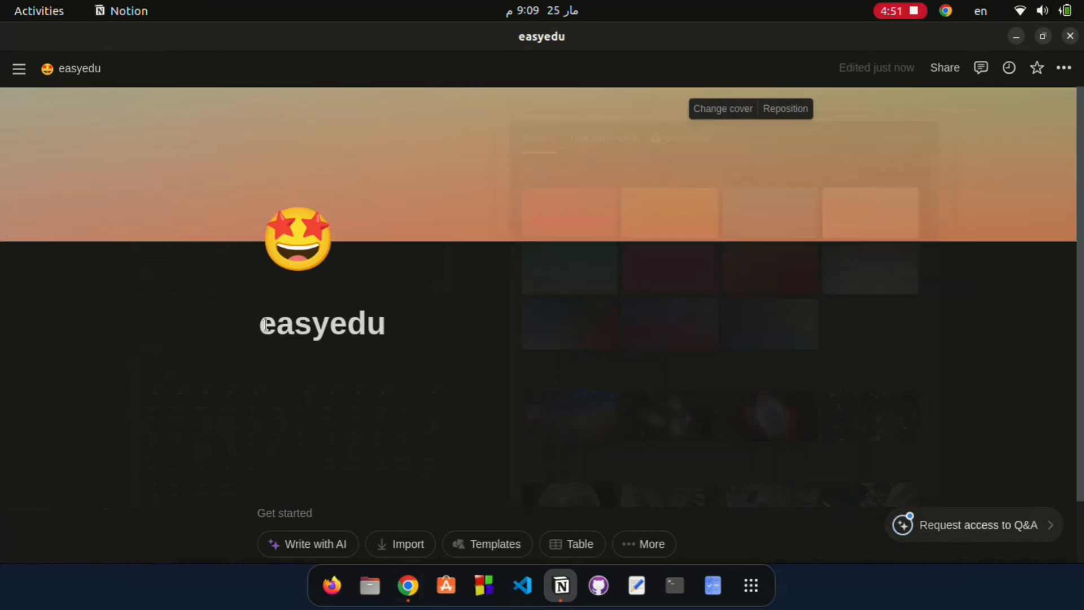
- Reposition the gradient cover so its redder lower part fills the banner, and save the position
{"action": "left_click", "coordinate": [786, 108]}
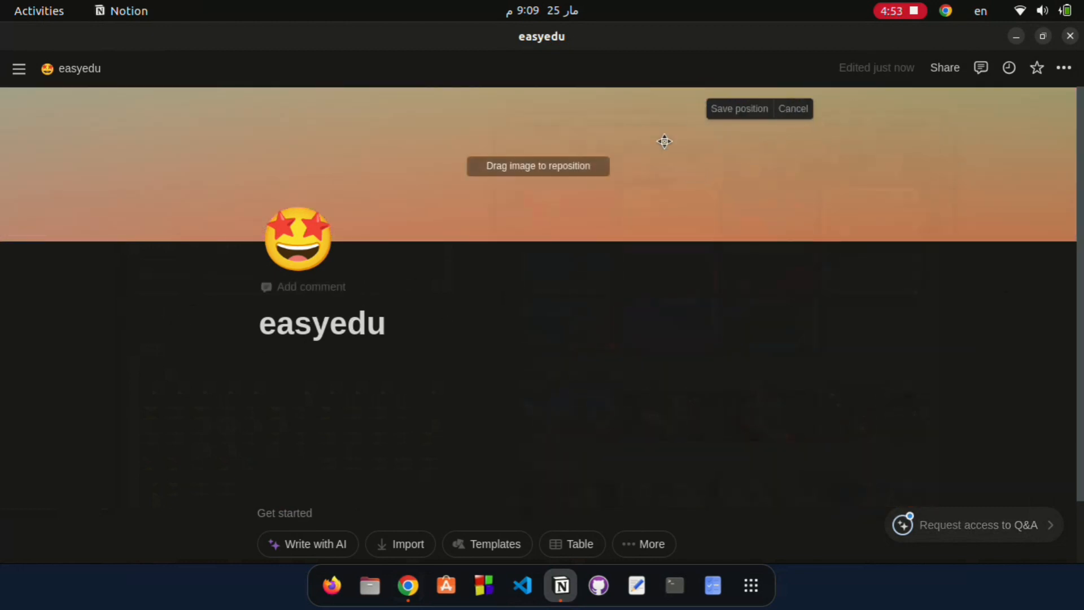
{"action": "left_click_drag", "start_coordinate": [588, 168], "coordinate": [690, 218]}
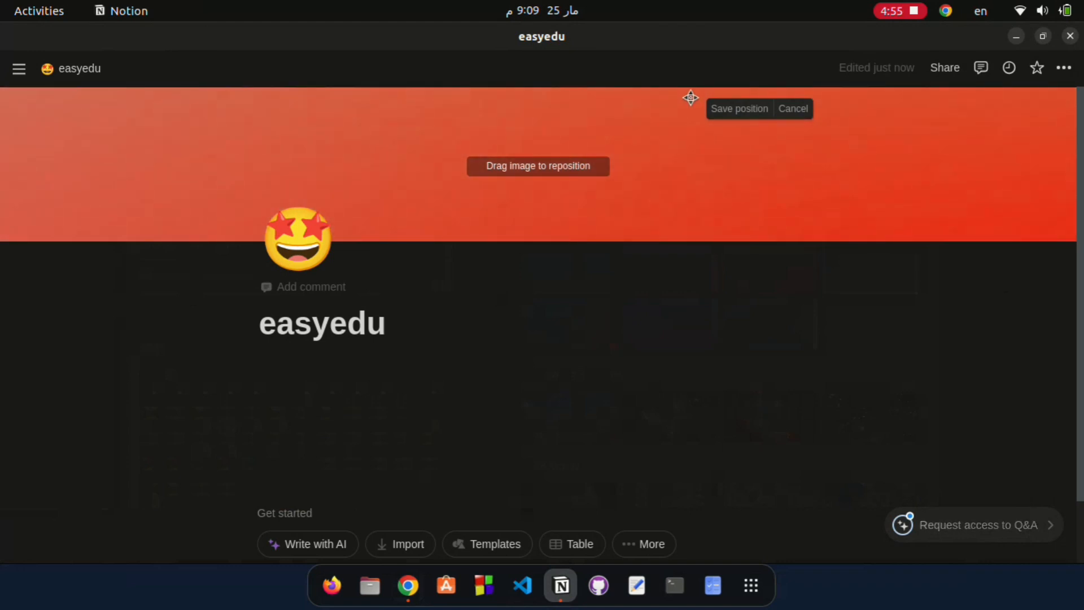
{"action": "left_click_drag", "start_coordinate": [733, 135], "coordinate": [707, 252]}
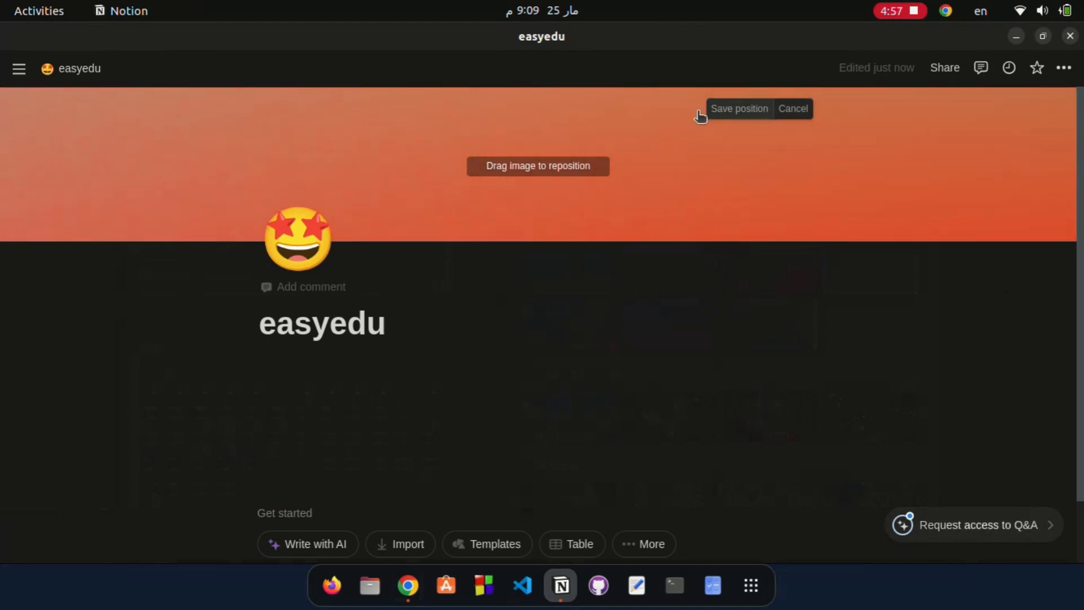
{"action": "left_click_drag", "start_coordinate": [666, 164], "coordinate": [665, 133]}
{"action": "left_click", "coordinate": [736, 110]}
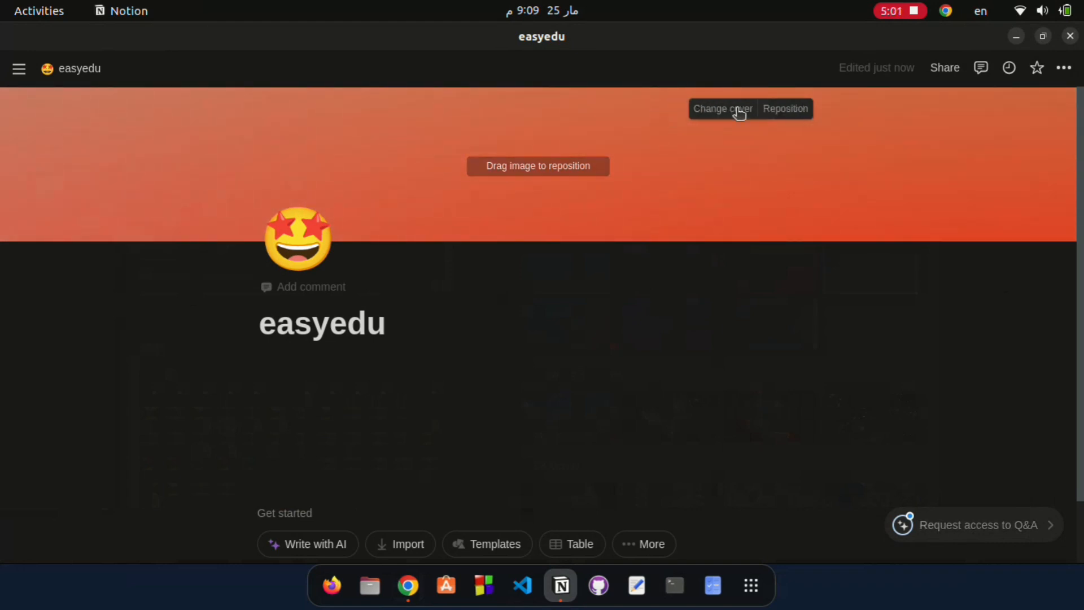
- Enter the sample text "kfjdhgihgi" in the body of the easyedu page and delete it again
{"action": "left_click", "coordinate": [375, 361]}
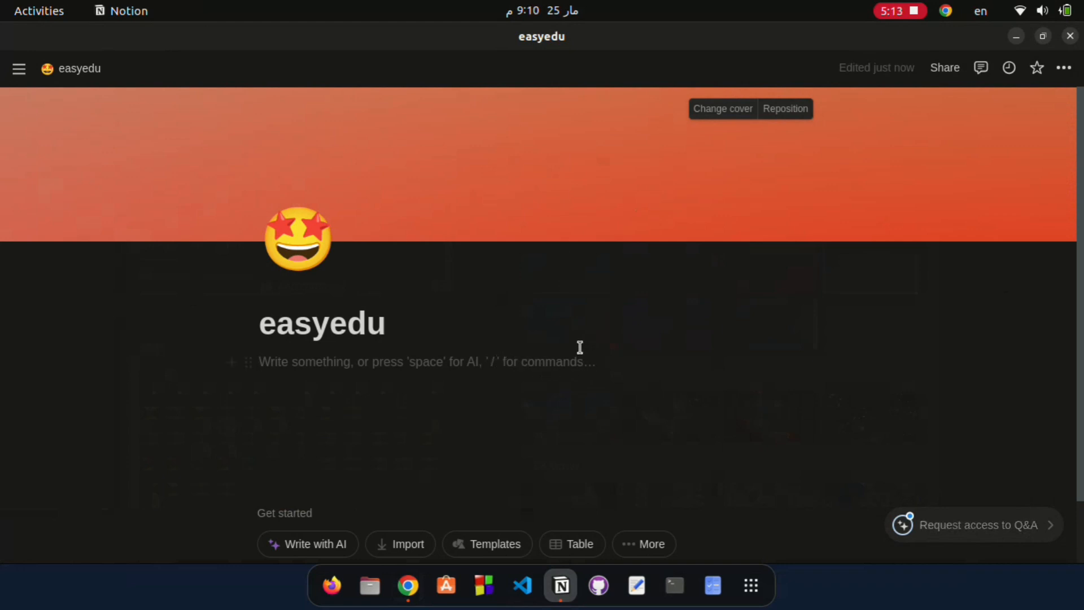
{"action": "type", "text": "kfjdhgihgi"}
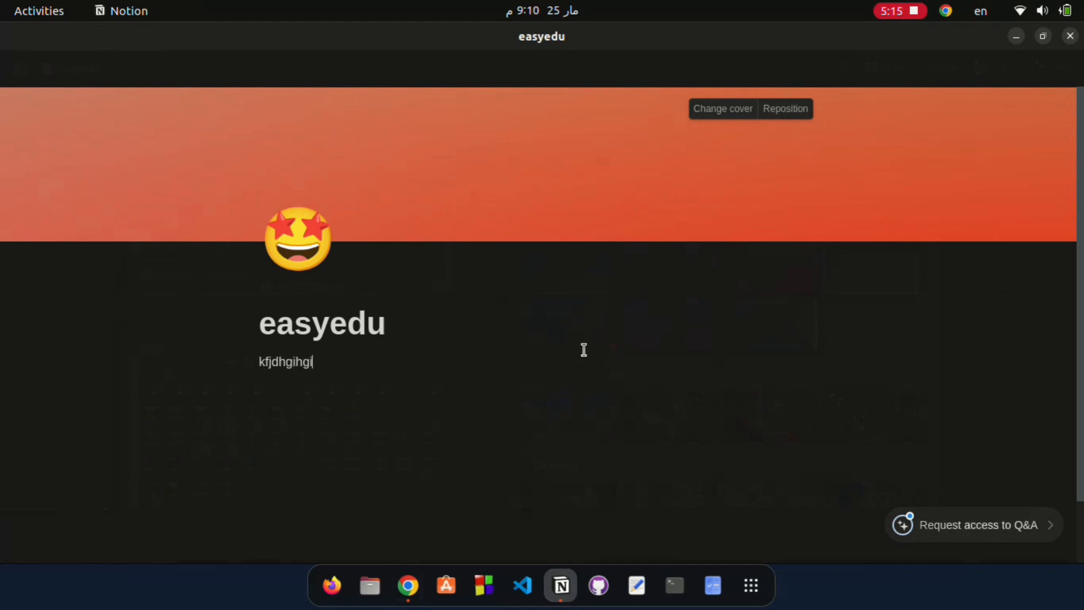
{"action": "key", "text": "BackSpace"}
{"action": "key", "text": "BackSpace"}
{"action": "key", "text": "BackSpace"}
{"action": "key", "text": "BackSpace"}
{"action": "key", "text": "BackSpace"}
{"action": "key", "text": "BackSpace"}
{"action": "key", "text": "BackSpace"}
{"action": "key", "text": "BackSpace"}
{"action": "key", "text": "BackSpace"}
{"action": "key", "text": "BackSpace"}
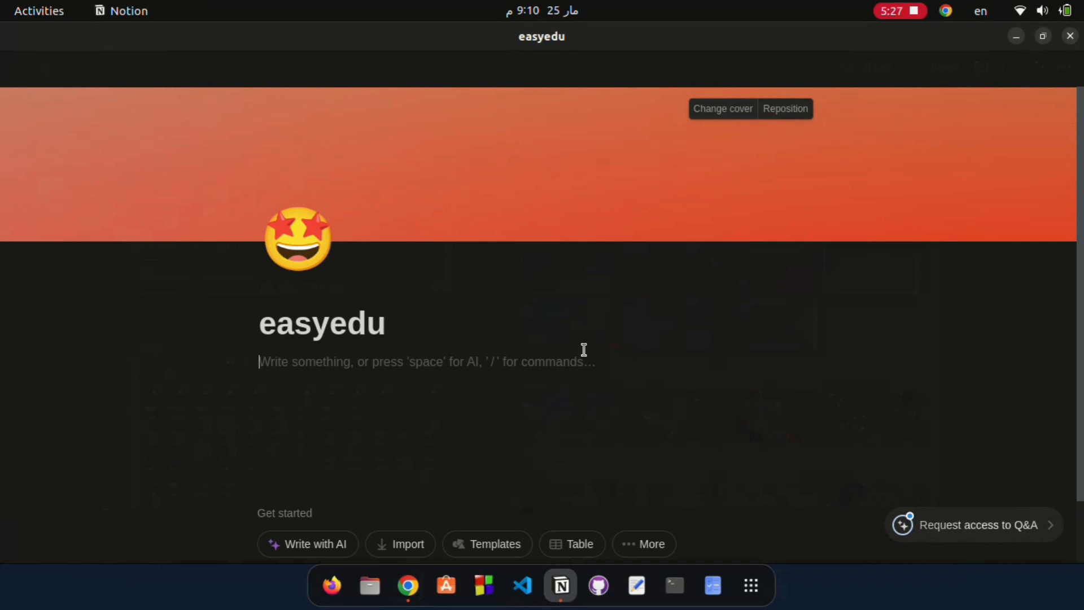
- Bring up the block command list in the page body and examine the available block types, from basic blocks to inline items
{"action": "type", "text": "/"}
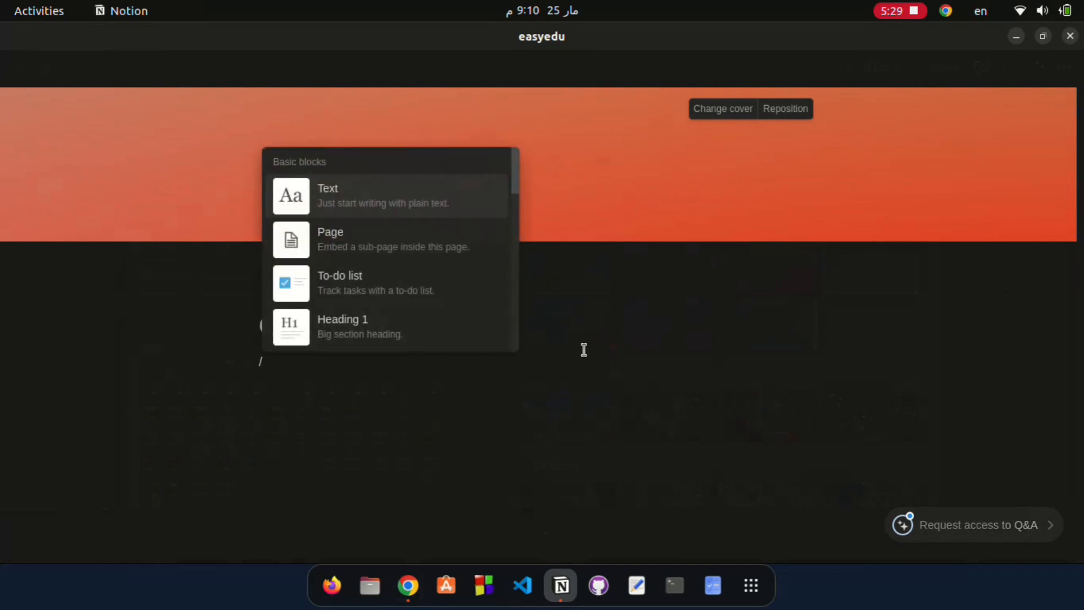
{"action": "key", "text": "Down"}
{"action": "key", "text": "Down"}
{"action": "key", "text": "Down"}
{"action": "key", "text": "Down"}
{"action": "key", "text": "Down"}
{"action": "key", "text": "Down"}
{"action": "key", "text": "Down"}
{"action": "key", "text": "Down"}
{"action": "key", "text": "Down"}
{"action": "key", "text": "Down"}
{"action": "key", "text": "Down"}
{"action": "key", "text": "Down"}
{"action": "key", "text": "Down"}
{"action": "key", "text": "Down"}
{"action": "key", "text": "Down"}
{"action": "key", "text": "Down"}
{"action": "key", "text": "Down"}
{"action": "key", "text": "Down"}
{"action": "key", "text": "Down"}
{"action": "key", "text": "Down"}
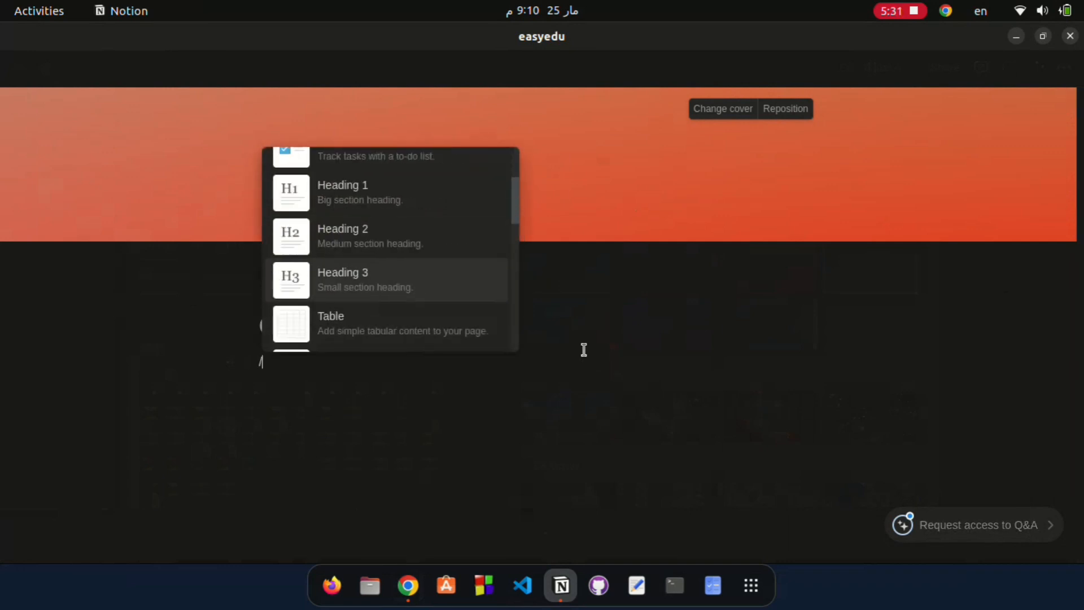
{"action": "key", "text": "Down"}
{"action": "key", "text": "Down"}
{"action": "key", "text": "Down"}
{"action": "key", "text": "Down"}
{"action": "key", "text": "Down"}
{"action": "key", "text": "Down"}
{"action": "key", "text": "Down"}
{"action": "key", "text": "Down"}
{"action": "key", "text": "Down"}
{"action": "key", "text": "Down"}
{"action": "key", "text": "Down"}
{"action": "key", "text": "Down"}
{"action": "key", "text": "Down"}
{"action": "key", "text": "Down"}
{"action": "key", "text": "Down"}
{"action": "key", "text": "Down"}
{"action": "key", "text": "Down"}
{"action": "key", "text": "Down"}
{"action": "key", "text": "Down"}
{"action": "key", "text": "Down"}
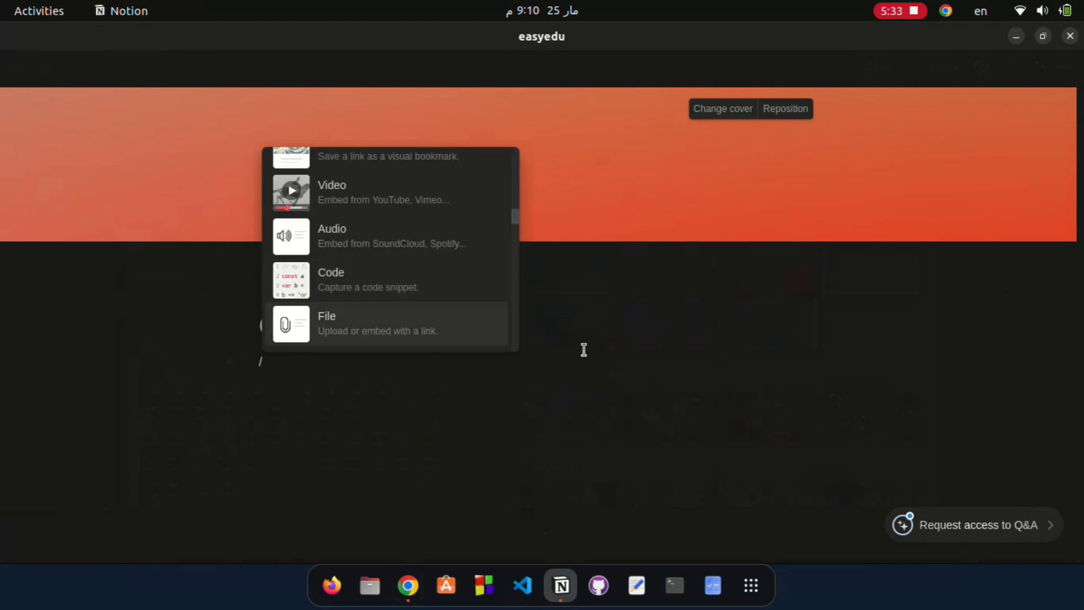
{"action": "scroll", "coordinate": [423, 276], "scroll_direction": "down", "scroll_amount": 8}
{"action": "scroll", "coordinate": [420, 277], "scroll_direction": "down", "scroll_amount": 10}
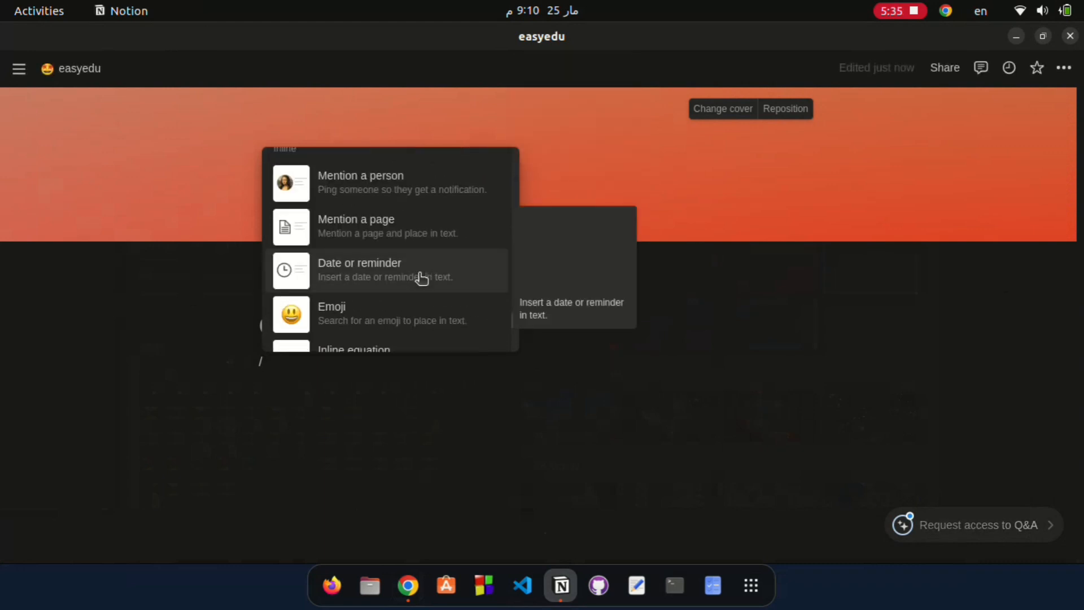
{"action": "scroll", "coordinate": [421, 278], "scroll_direction": "up", "scroll_amount": 14}
{"action": "scroll", "coordinate": [421, 305], "scroll_direction": "up", "scroll_amount": 10}
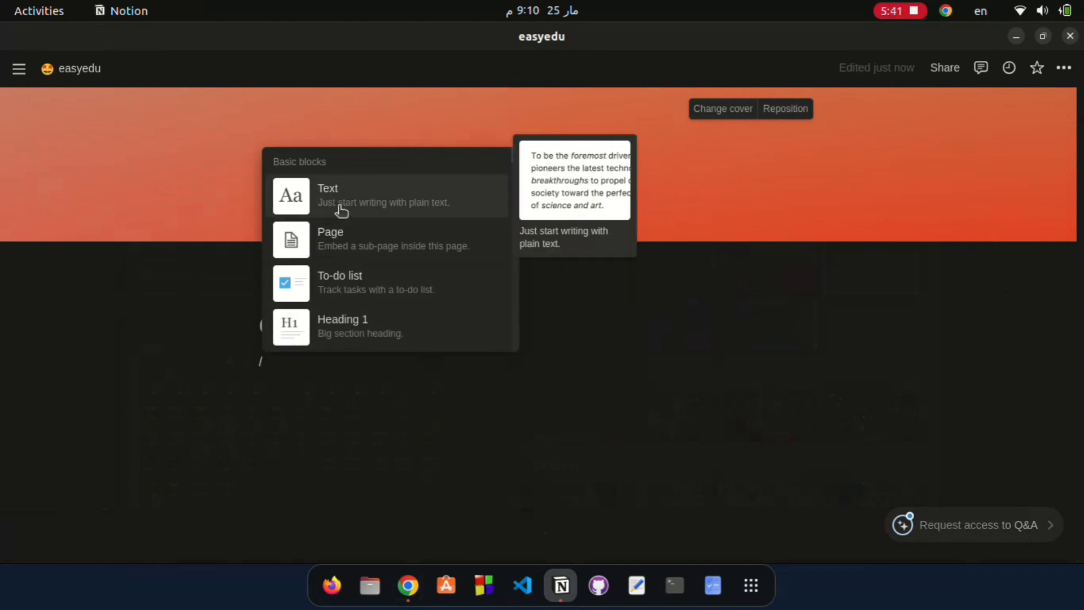
- Embed a sub-page titled "test" inside the easyedu page and return to the parent page
{"action": "left_click", "coordinate": [334, 248]}
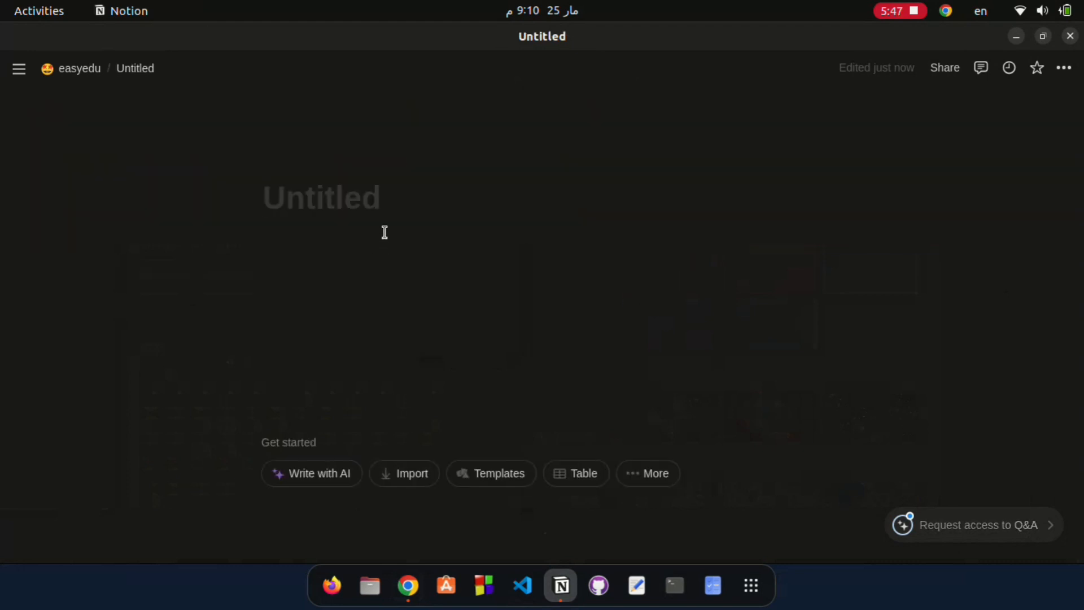
{"action": "type", "text": "test"}
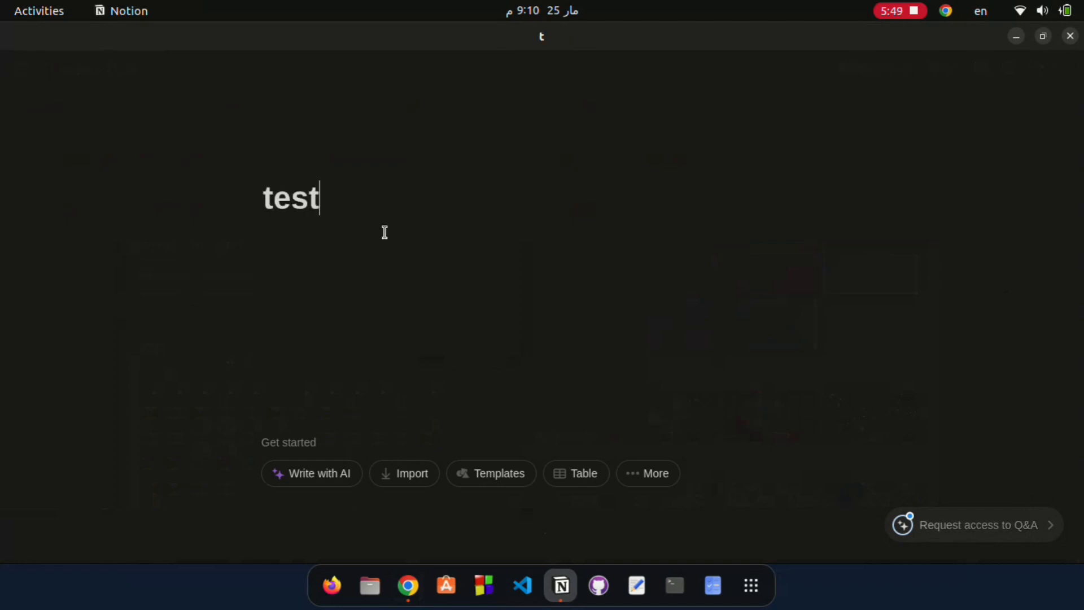
{"action": "key", "text": "Return"}
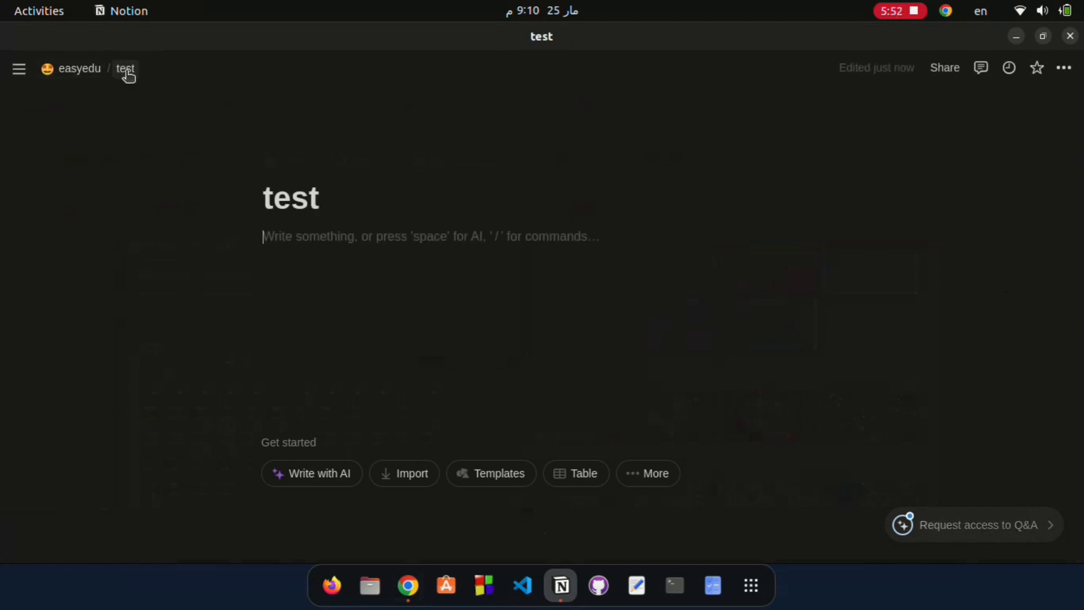
{"action": "left_click", "coordinate": [71, 73]}
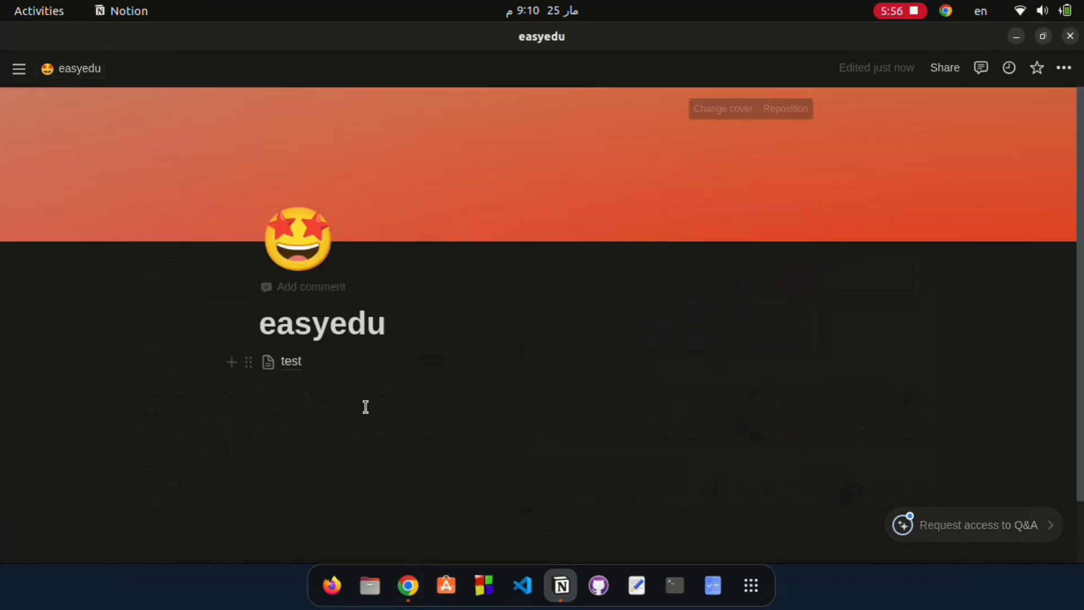
- Delete the "test" sub-page and add a to-do item named "task1" in its place
{"action": "left_click", "coordinate": [247, 361]}
{"action": "key", "text": "Delete"}
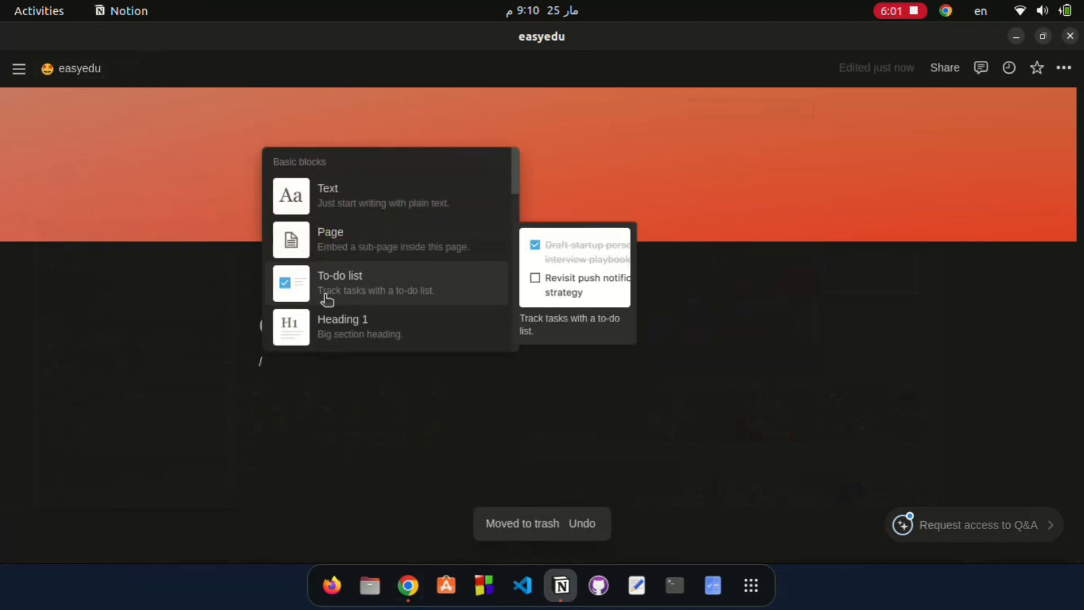
{"action": "left_click", "coordinate": [326, 291]}
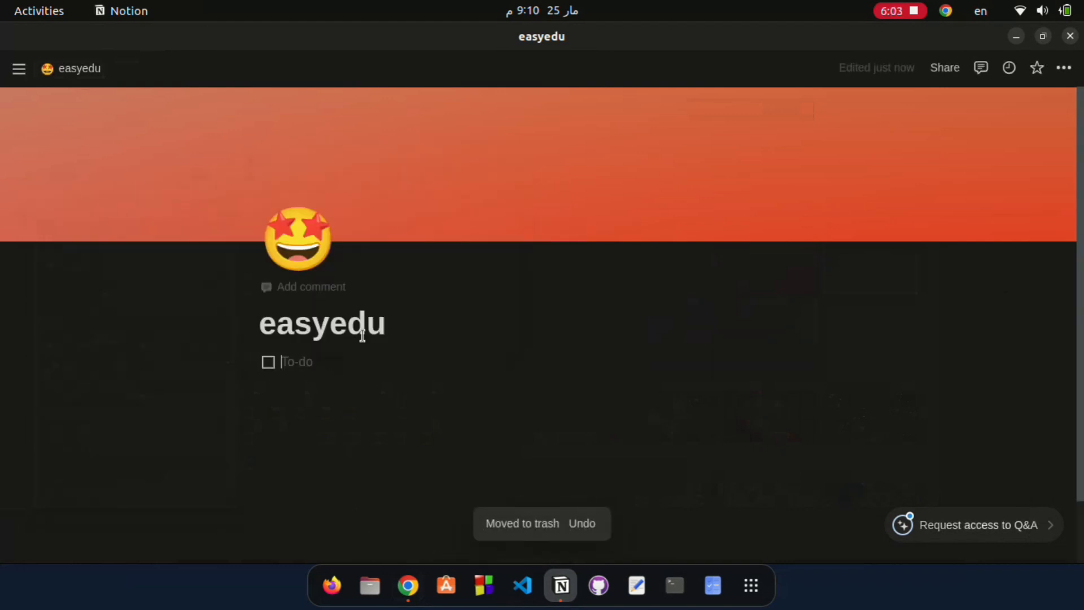
{"action": "type", "text": "ghdsfgh"}
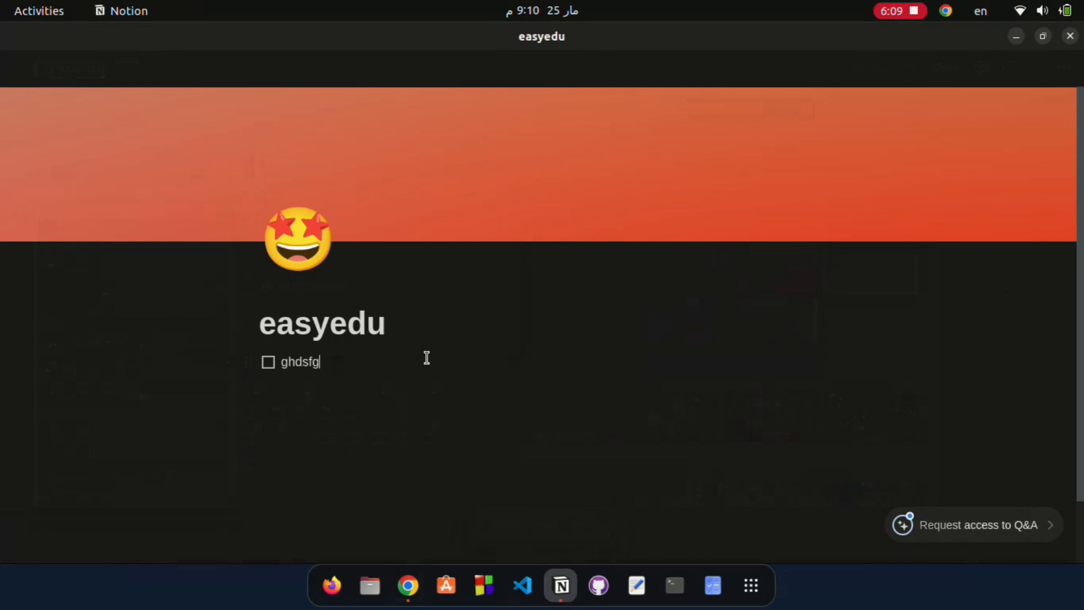
{"action": "key", "text": "BackSpace"}
{"action": "key", "text": "BackSpace"}
{"action": "key", "text": "BackSpace"}
{"action": "key", "text": "BackSpace"}
{"action": "key", "text": "BackSpace"}
{"action": "key", "text": "BackSpace"}
{"action": "type", "text": "tsds"}
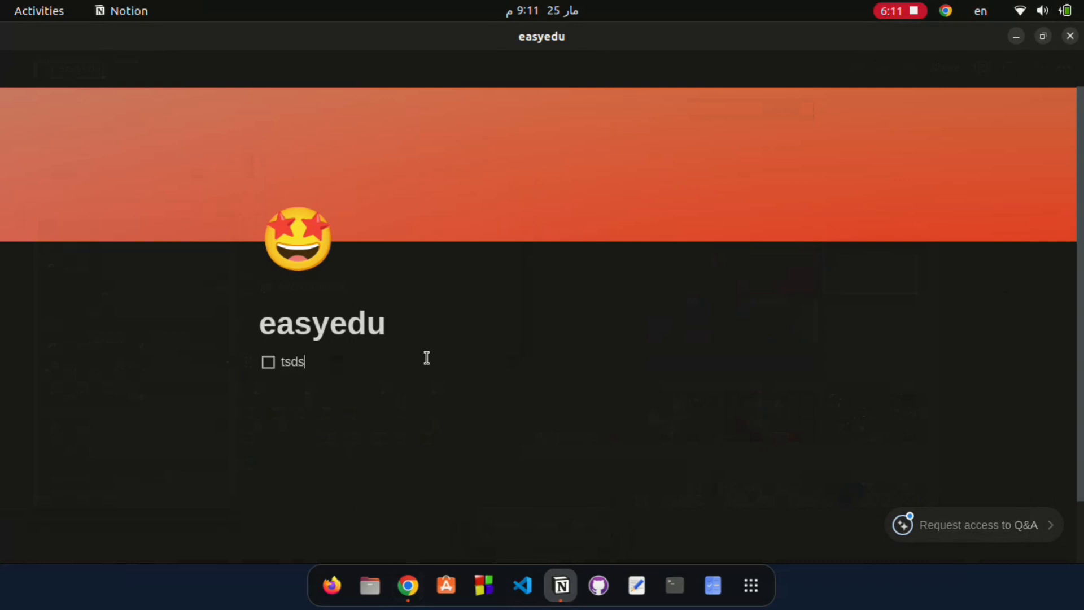
{"action": "key", "text": "BackSpace"}
{"action": "key", "text": "BackSpace"}
{"action": "key", "text": "BackSpace"}
{"action": "type", "text": "ask1"}
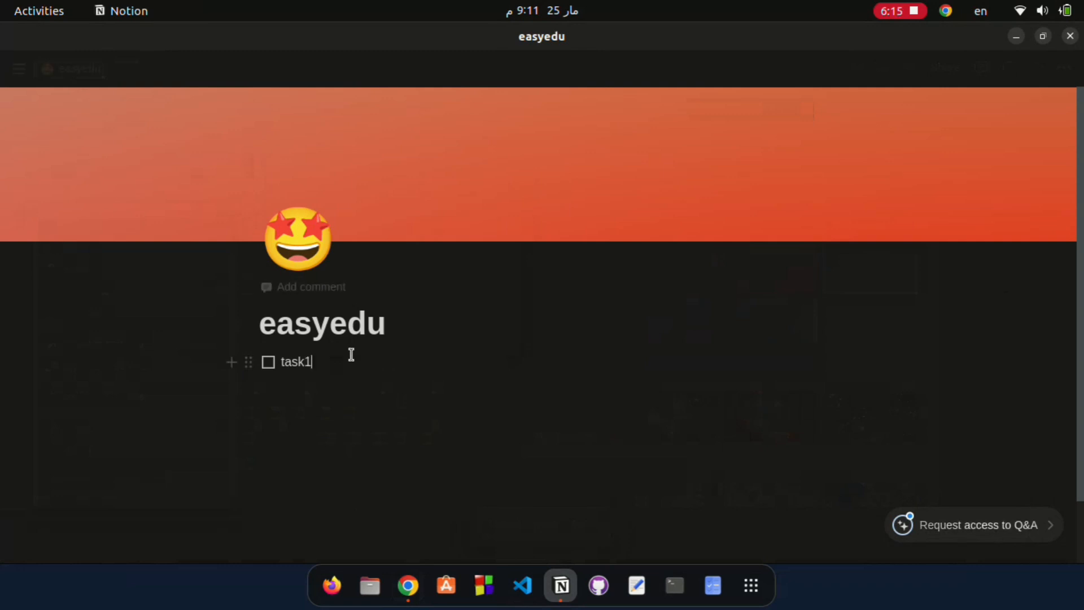
- Mark the "task1" to-do item as completed and remove it from the page
{"action": "left_click", "coordinate": [267, 365]}
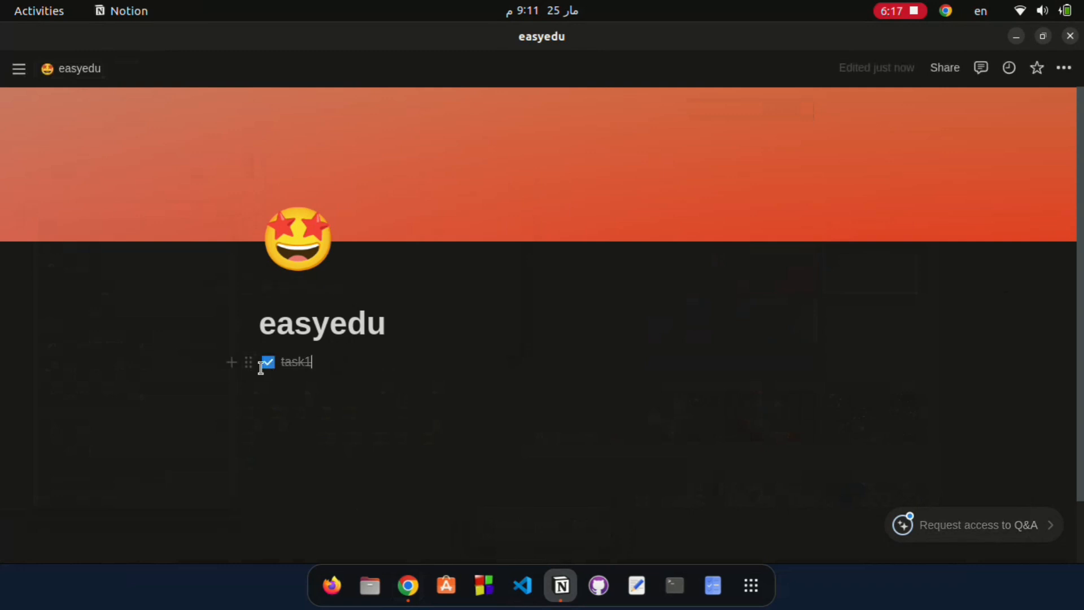
{"action": "key", "text": "BackSpace"}
{"action": "key", "text": "BackSpace"}
{"action": "key", "text": "BackSpace"}
{"action": "key", "text": "BackSpace"}
{"action": "key", "text": "BackSpace"}
{"action": "key", "text": "BackSpace"}
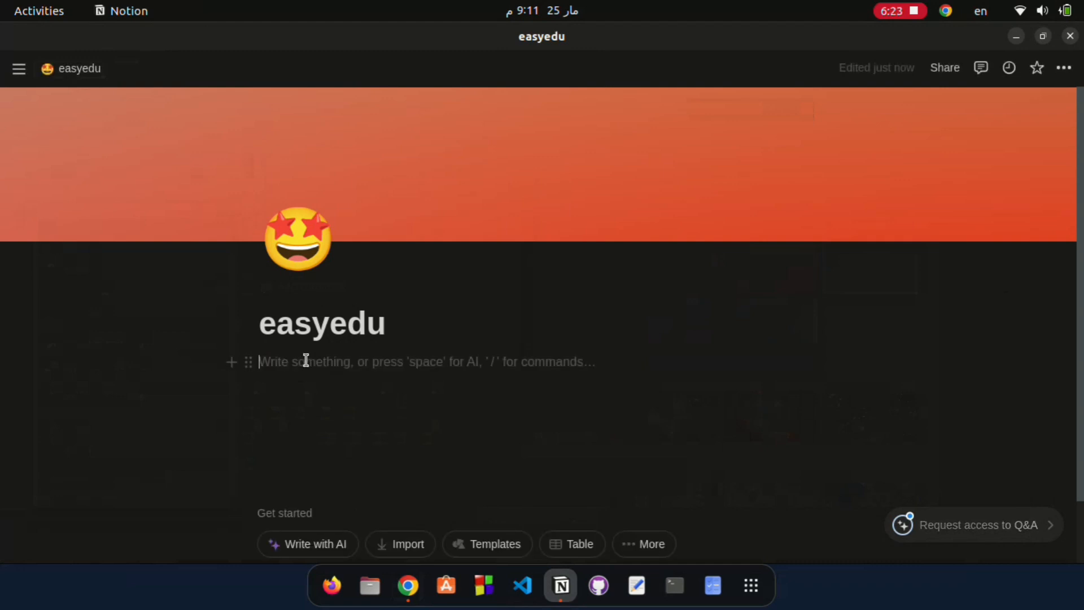
- Examine the heading options in the block command list and dismiss it without inserting a block
{"action": "type", "text": "/"}
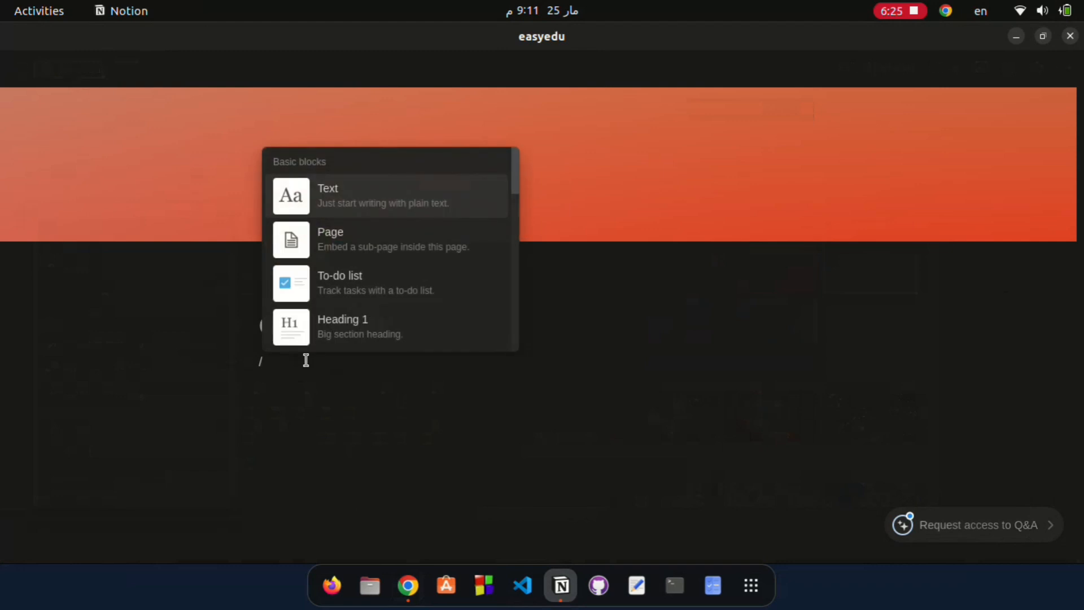
{"action": "key", "text": "Down"}
{"action": "key", "text": "Down"}
{"action": "key", "text": "Down"}
{"action": "key", "text": "Down"}
{"action": "key", "text": "Down"}
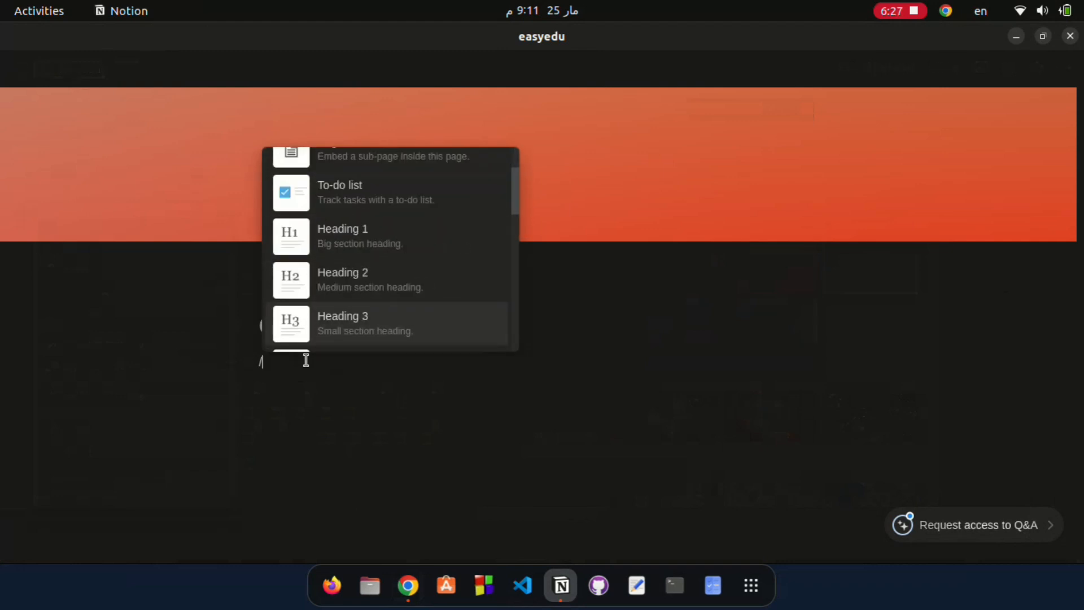
{"action": "key", "text": "Escape"}
{"action": "key", "text": "BackSpace"}
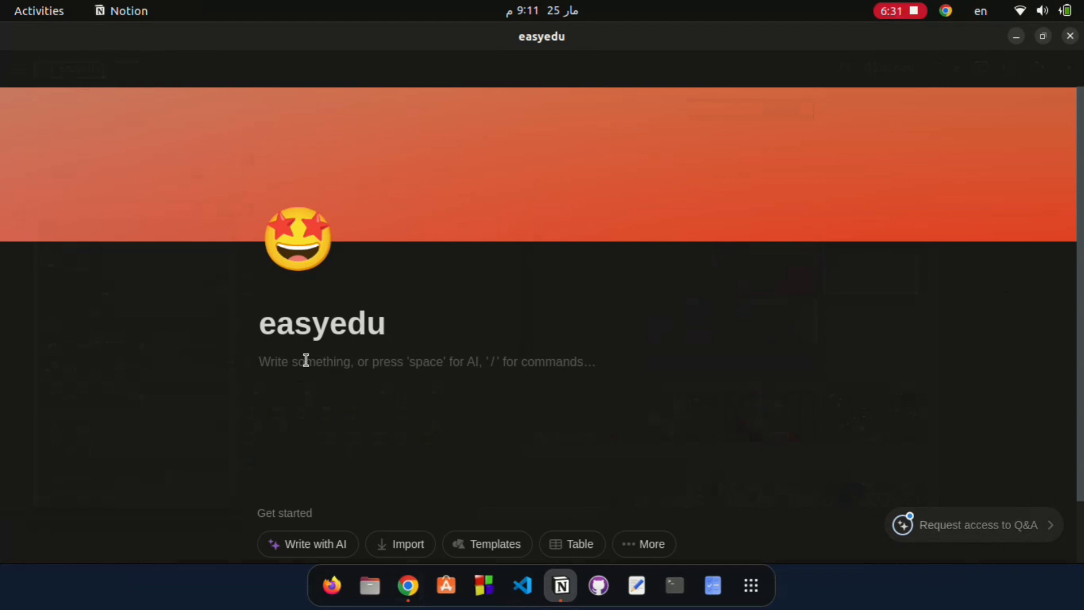
- Add a Heading 1 block with the text "test" to the page body using Markdown heading syntax
{"action": "type", "text": "#"}
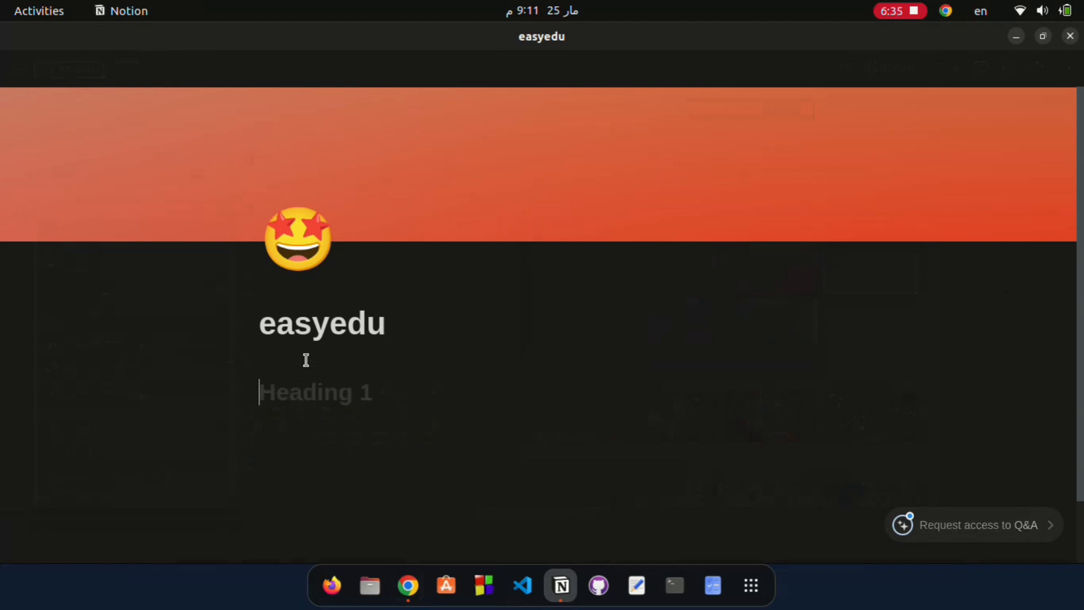
{"action": "type", "text": " test"}
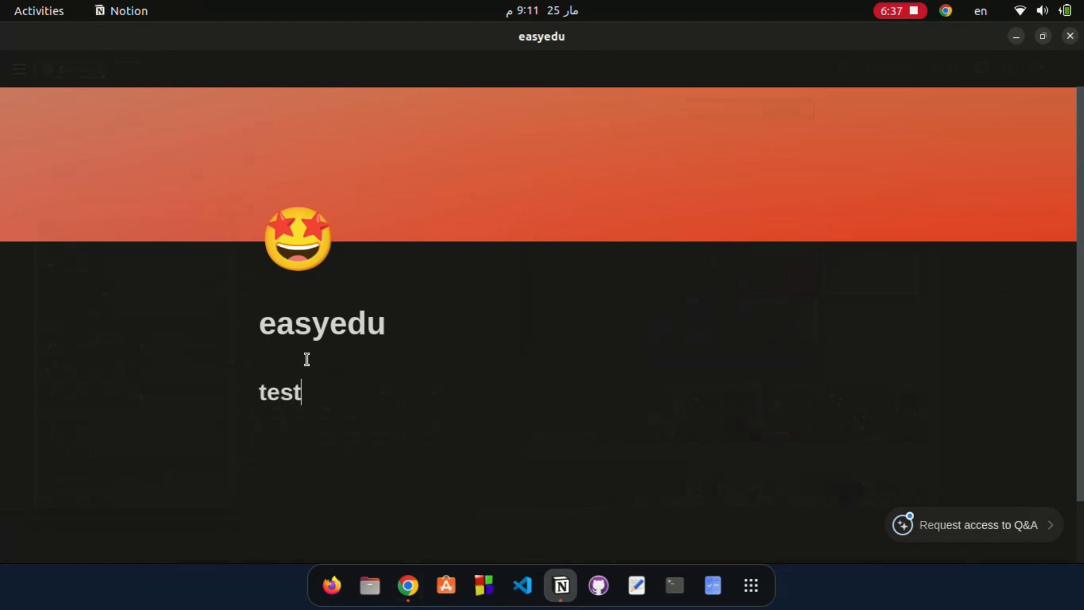
- Add a Heading 2 block and a Heading 3 block, each with the text "test", below the first heading using Markdown syntax
{"action": "key", "text": "Return"}
{"action": "type", "text": "#"}
{"action": "type", "text": "test"}
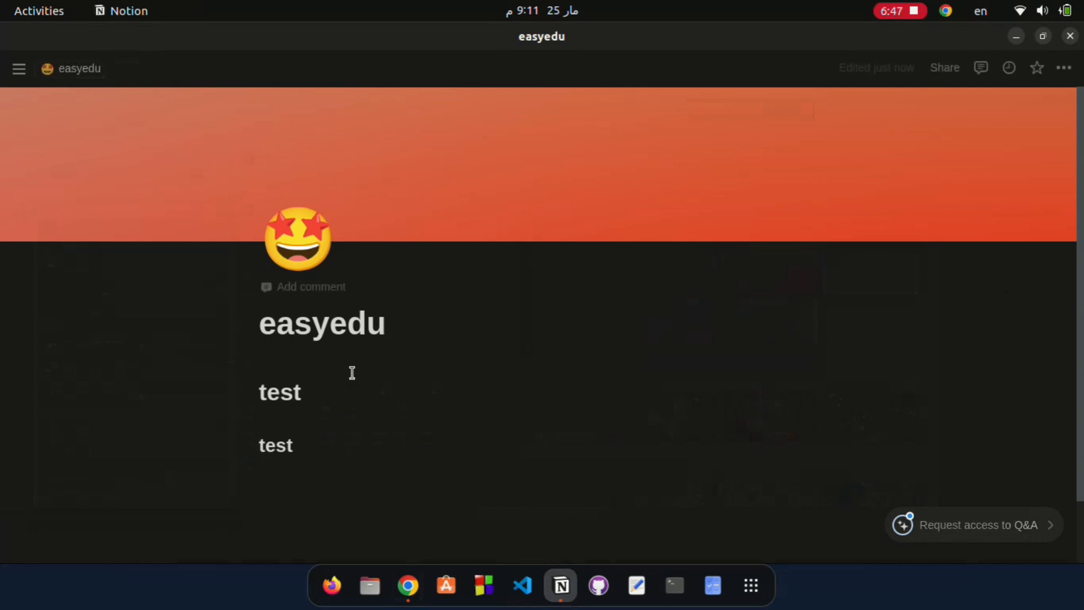
{"action": "scroll", "coordinate": [322, 396], "scroll_direction": "down", "scroll_amount": 1}
{"action": "key", "text": "Return"}
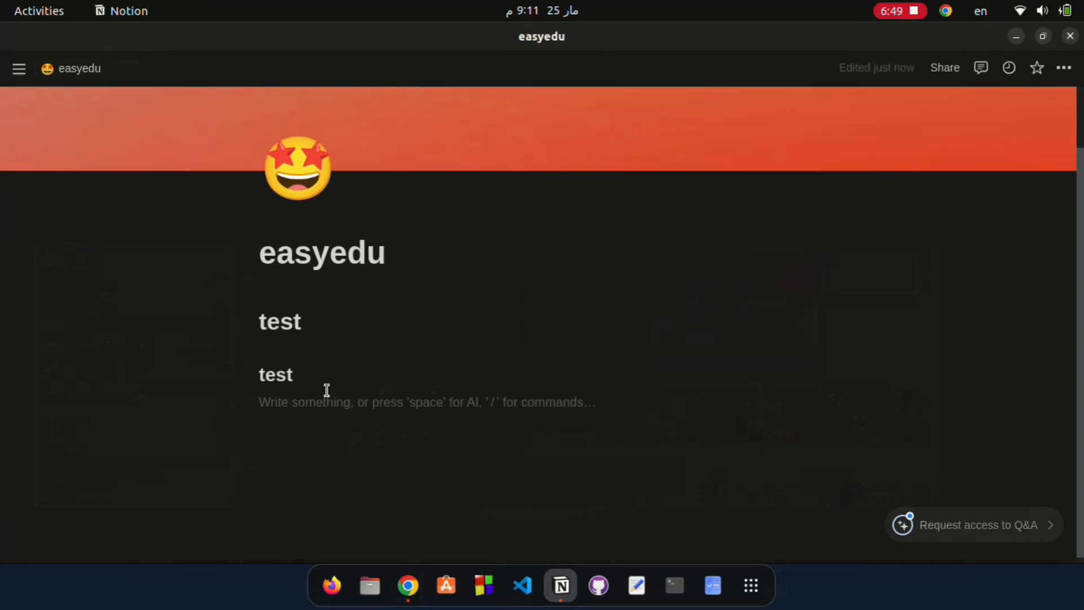
{"action": "type", "text": "###"}
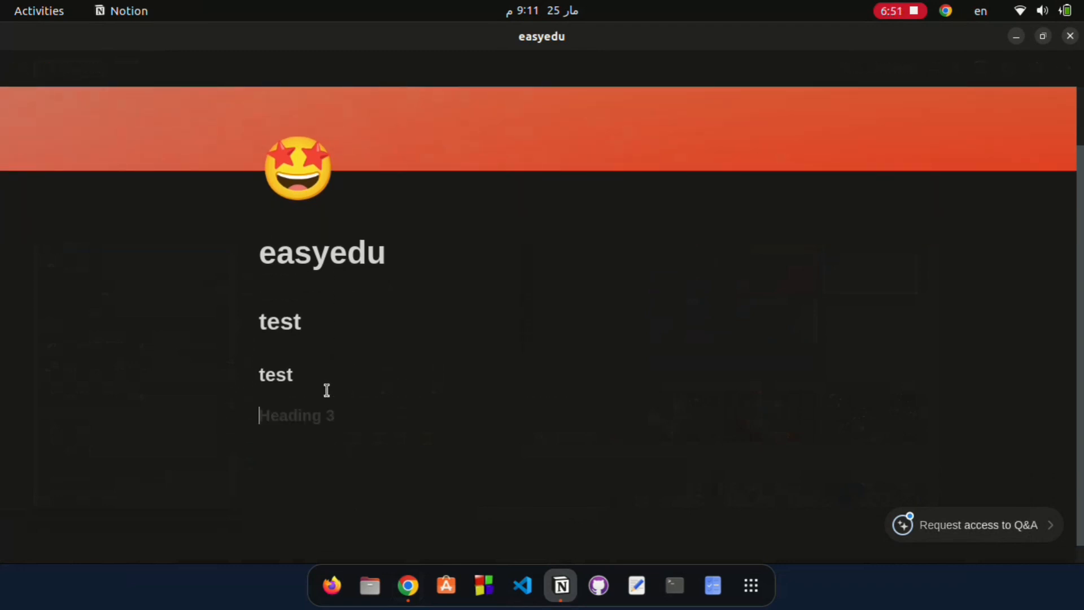
{"action": "type", "text": " tes"}
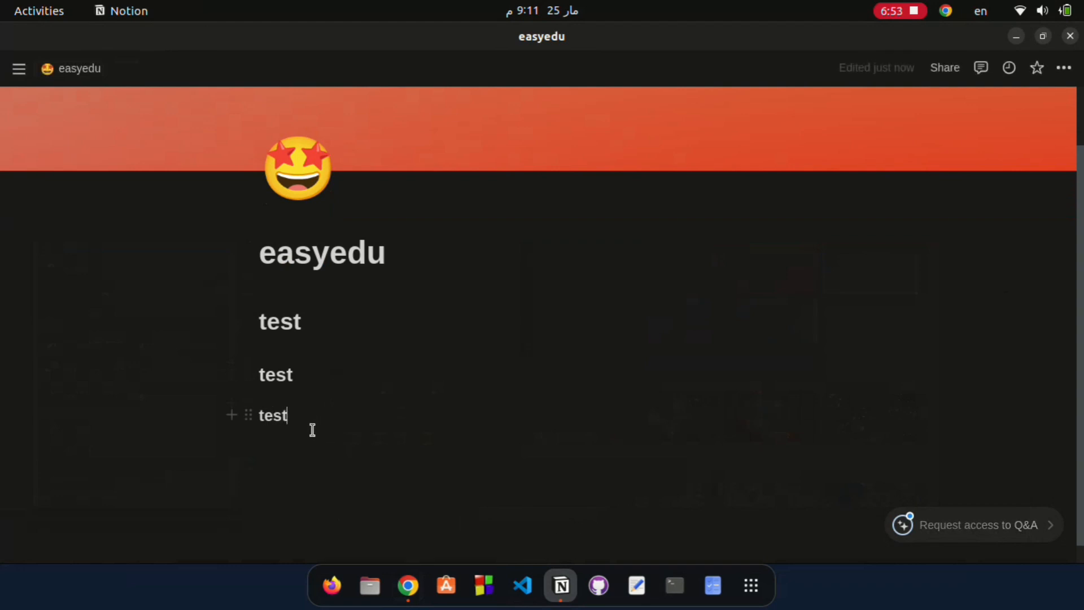
- Delete the three "test" headings from the page body
{"action": "left_click_drag", "start_coordinate": [310, 439], "coordinate": [240, 297]}
{"action": "key", "text": "BackSpace"}
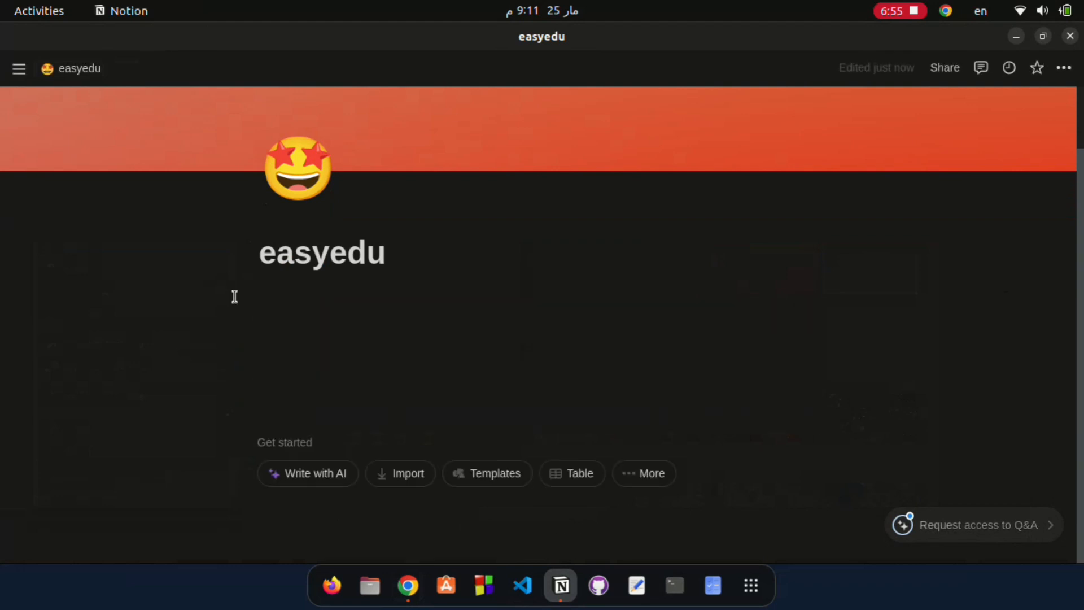
- Try a bulleted list block from the block commands and again with the Markdown asterisk syntax, removing it each time
{"action": "left_click", "coordinate": [292, 288]}
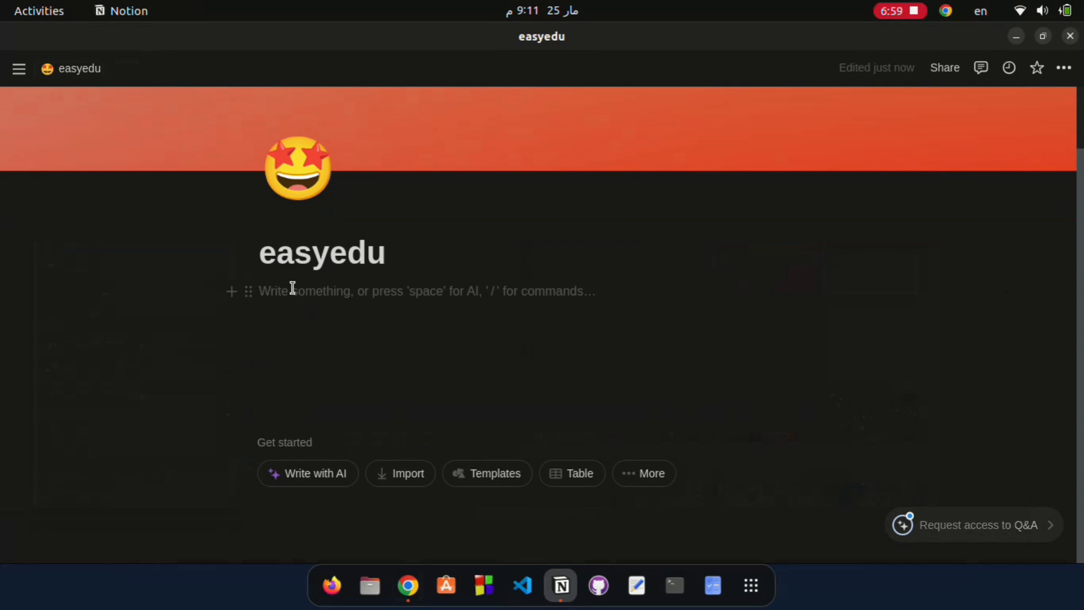
{"action": "type", "text": "/bu"}
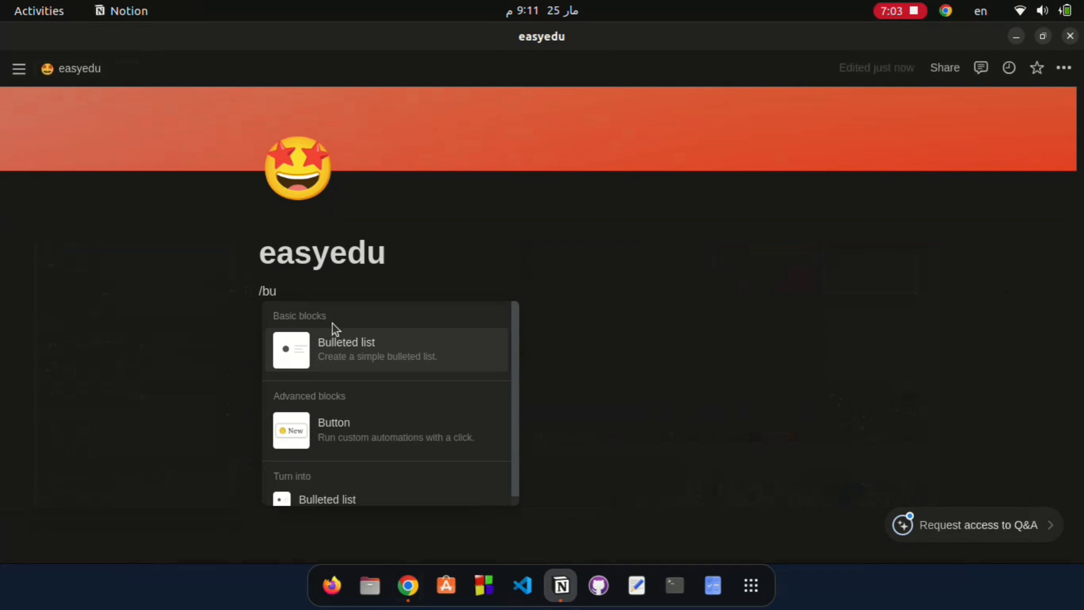
{"action": "left_click", "coordinate": [347, 358]}
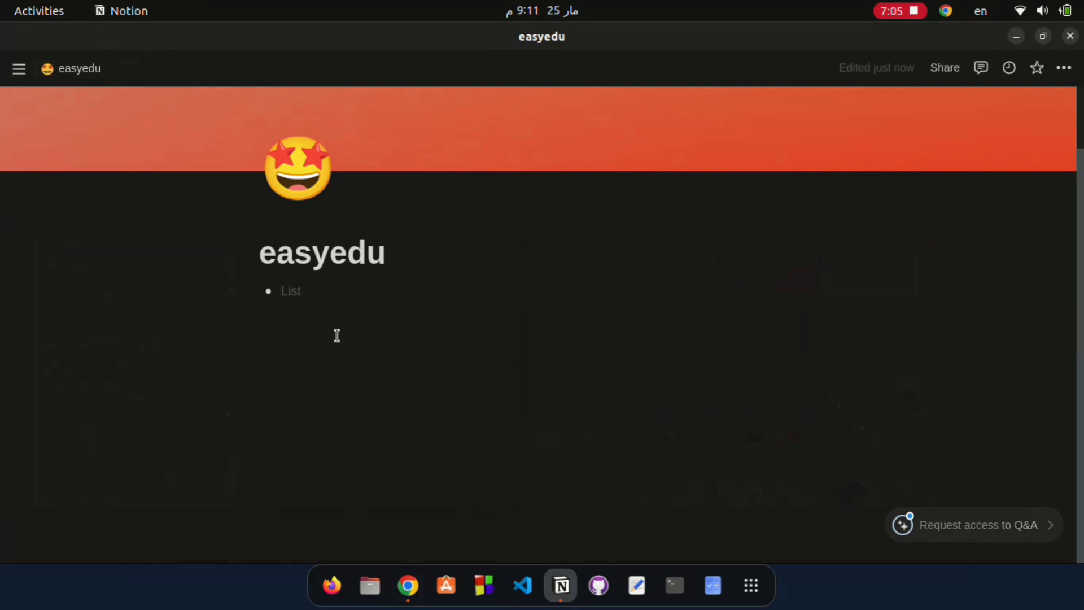
{"action": "key", "text": "BackSpace"}
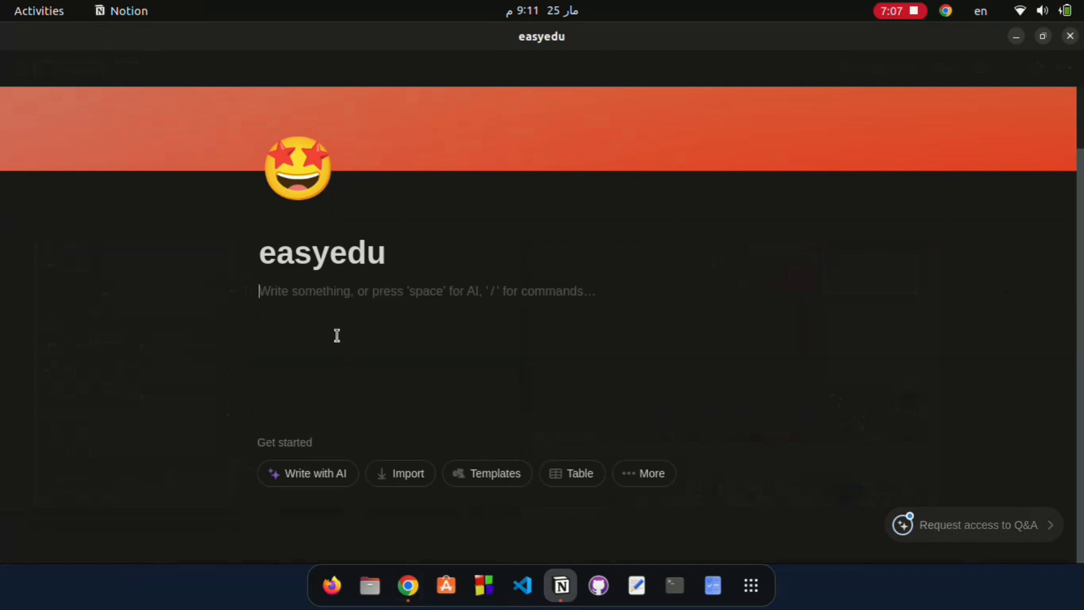
{"action": "type", "text": "*"}
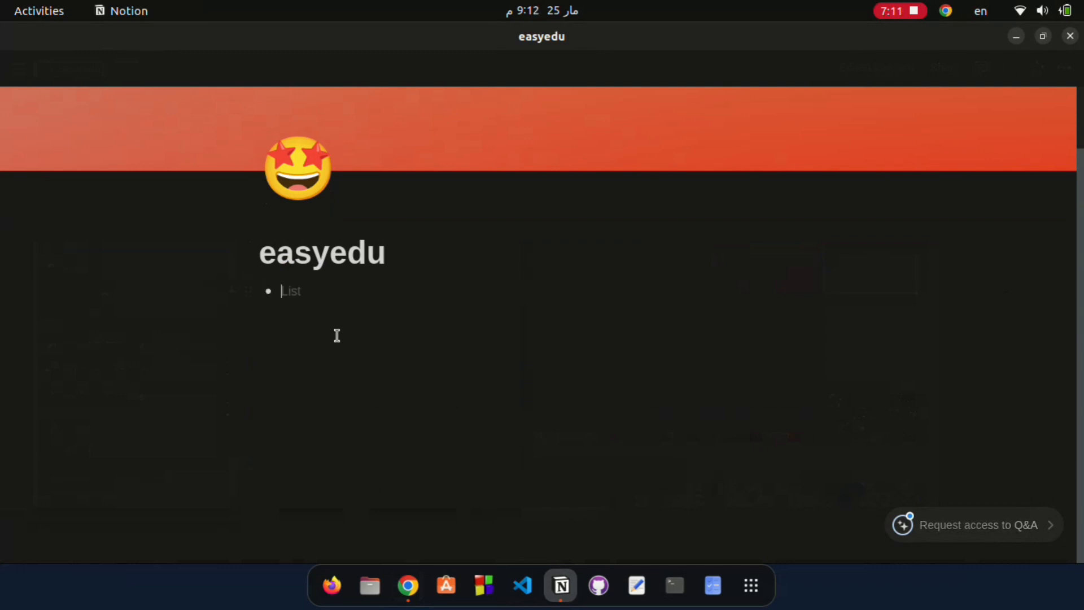
{"action": "key", "text": "BackSpace"}
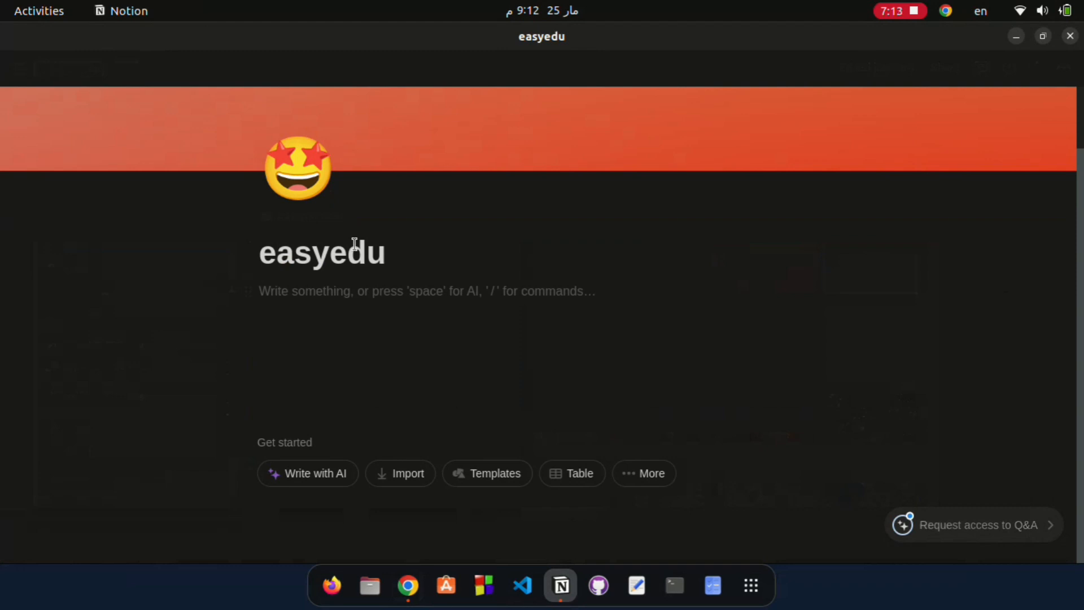
- Examine the bulleted, numbered and toggle list options among the block commands and dismiss the list without inserting a block
{"action": "type", "text": "/"}
{"action": "key", "text": "Down"}
{"action": "key", "text": "Down"}
{"action": "key", "text": "Down"}
{"action": "key", "text": "Down"}
{"action": "key", "text": "Down"}
{"action": "key", "text": "Down"}
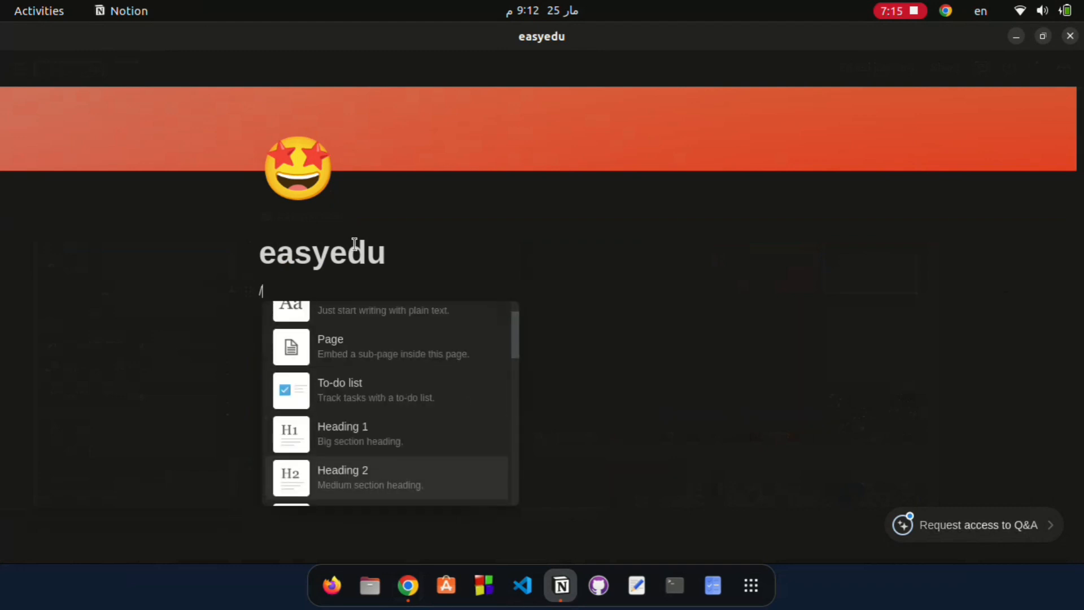
{"action": "key", "text": "Down"}
{"action": "key", "text": "Up"}
{"action": "key", "text": "Down"}
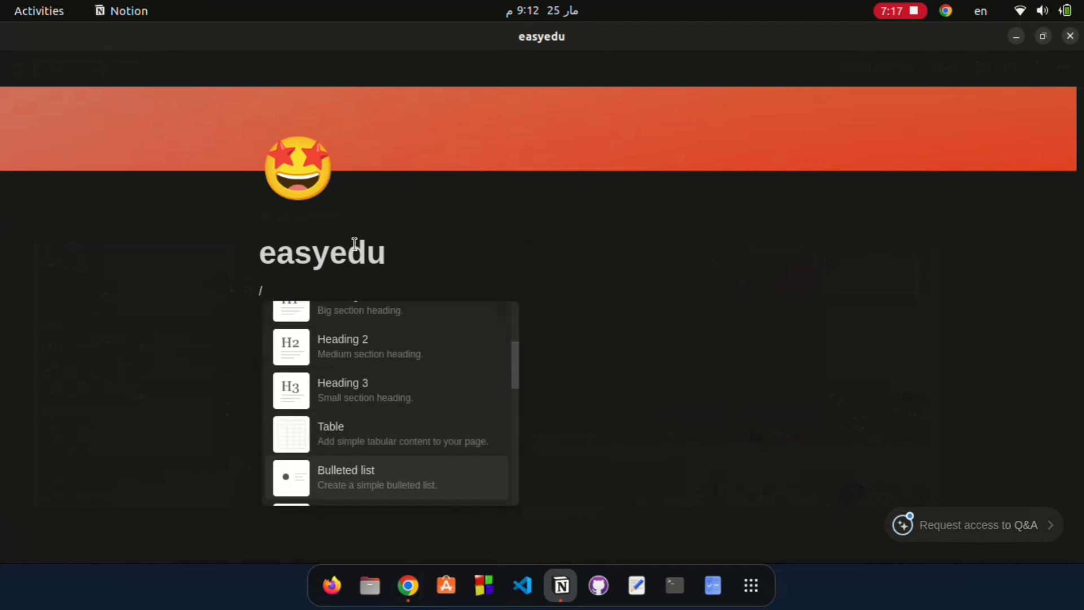
{"action": "key", "text": "Down"}
{"action": "key", "text": "Up"}
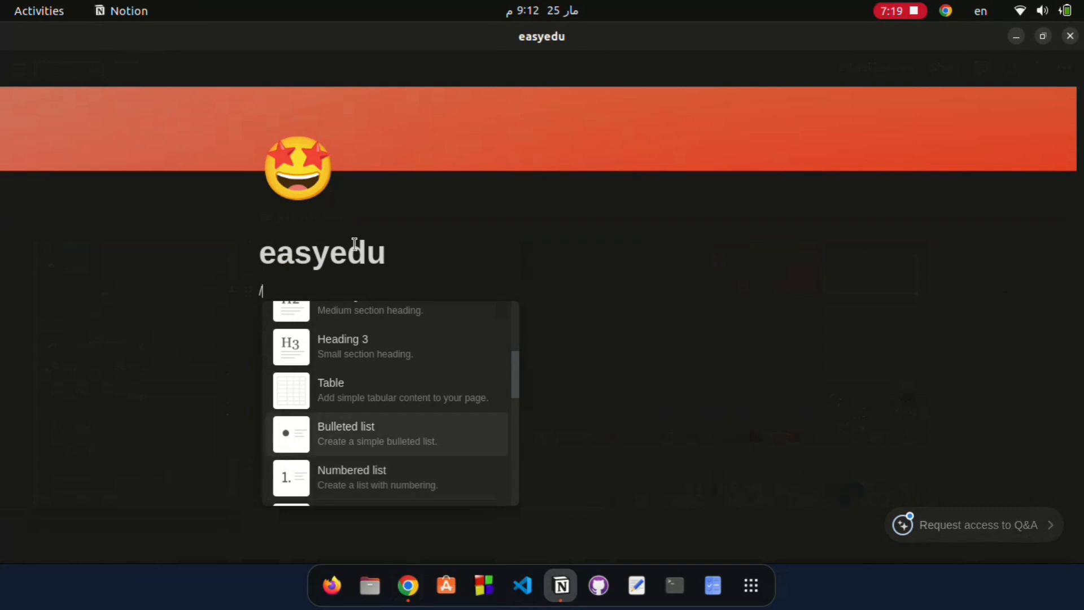
{"action": "key", "text": "Down"}
{"action": "key", "text": "Down"}
{"action": "key", "text": "Up"}
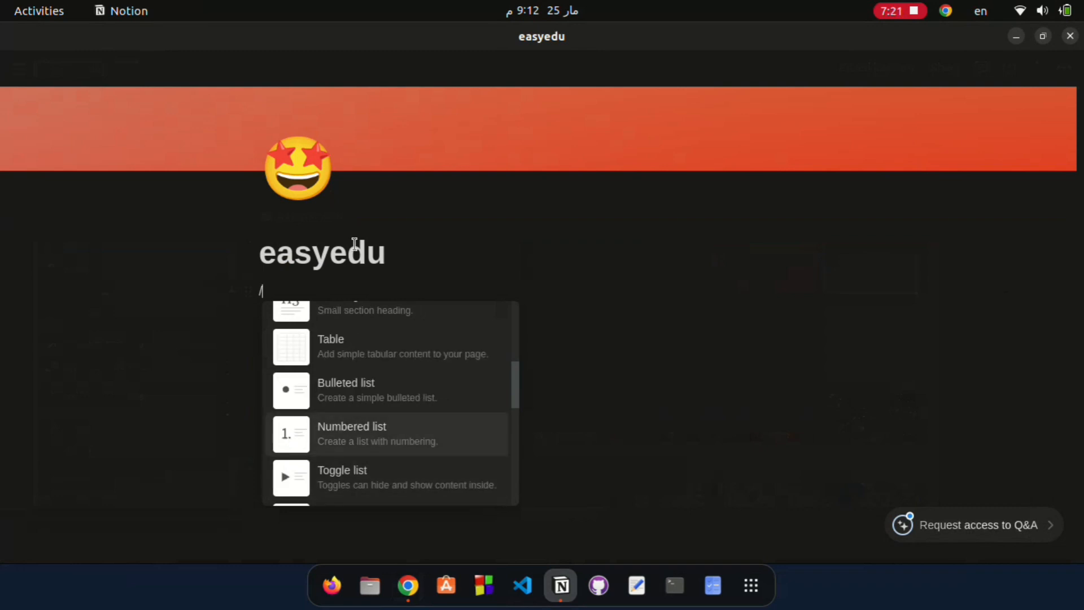
{"action": "key", "text": "BackSpace"}
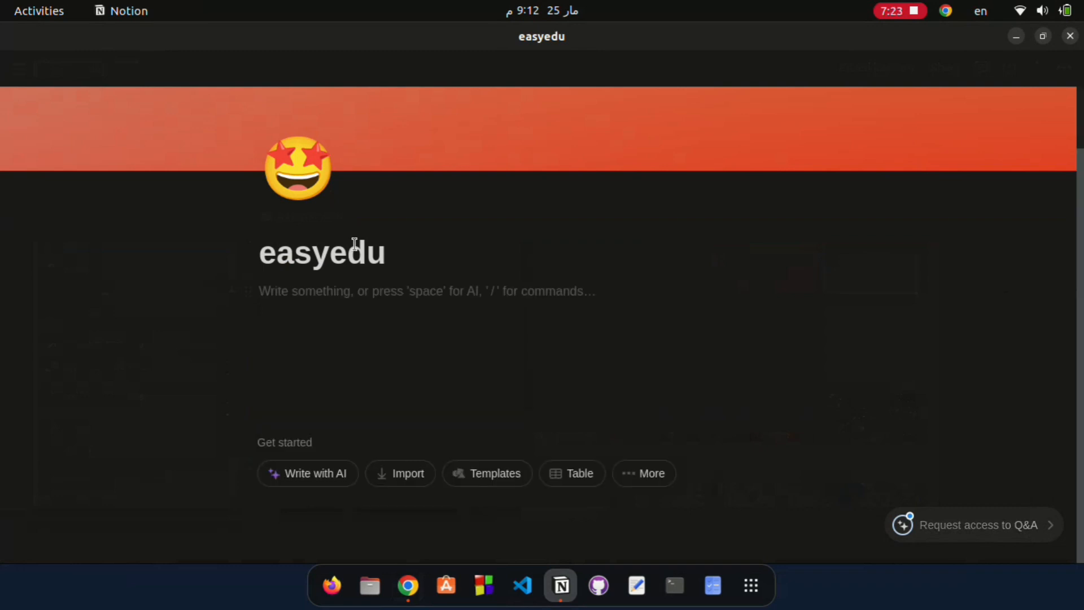
- Add a numbered list to the page body using Markdown syntax, with "one" as its first item
{"action": "type", "text": "1."}
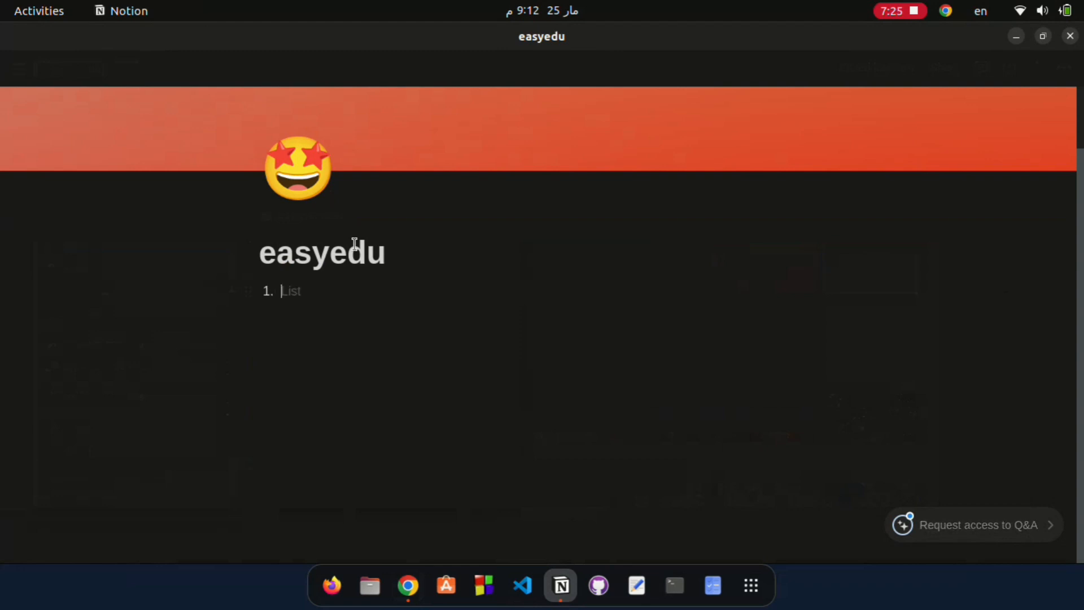
{"action": "key", "text": "BackSpace"}
{"action": "type", "text": "1. "}
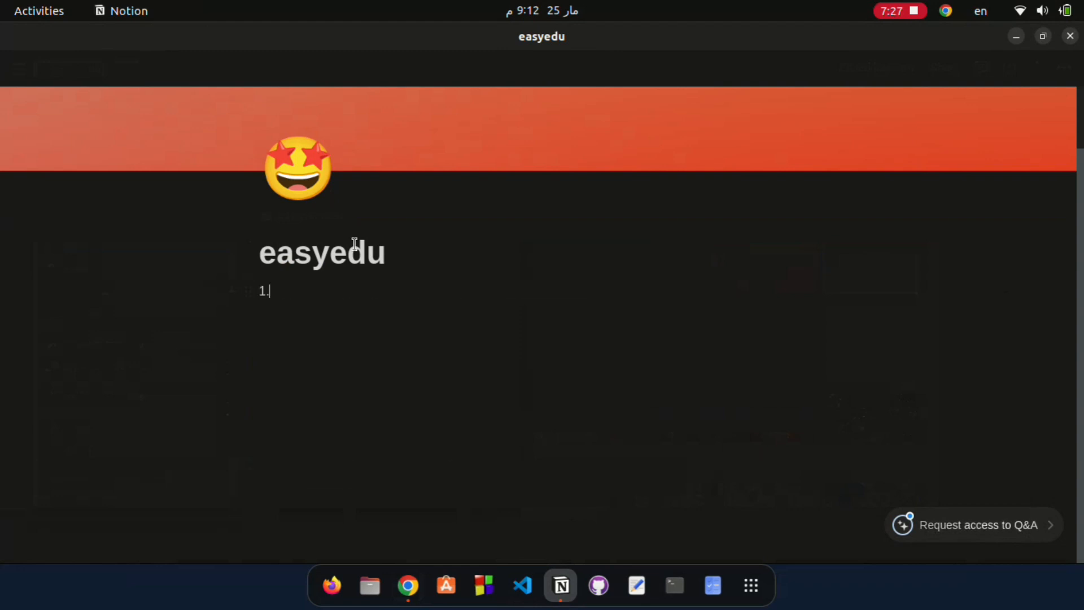
{"action": "type", "text": "one"}
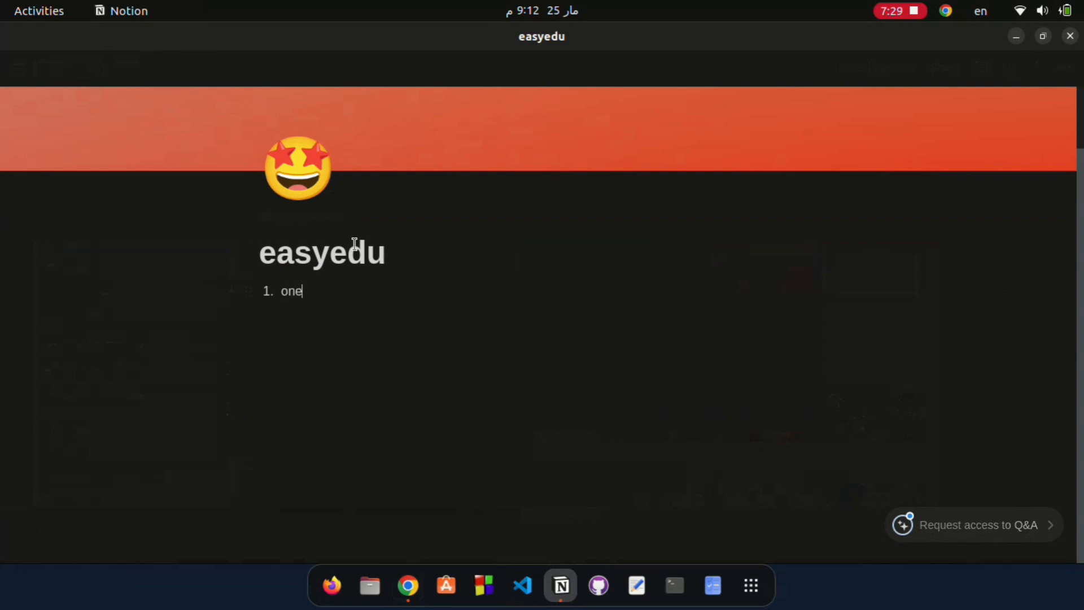
{"action": "key", "text": "Return"}
{"action": "key", "text": "Return"}
- Delete the whole numbered list so the page body is empty
{"action": "key", "text": "BackSpace"}
{"action": "key", "text": "BackSpace"}
{"action": "key", "text": "BackSpace"}
{"action": "key", "text": "BackSpace"}
{"action": "key", "text": "BackSpace"}
{"action": "key", "text": "BackSpace"}
{"action": "key", "text": "BackSpace"}
{"action": "key", "text": "BackSpace"}
{"action": "key", "text": "BackSpace"}
{"action": "key", "text": "BackSpace"}
{"action": "key", "text": "BackSpace"}
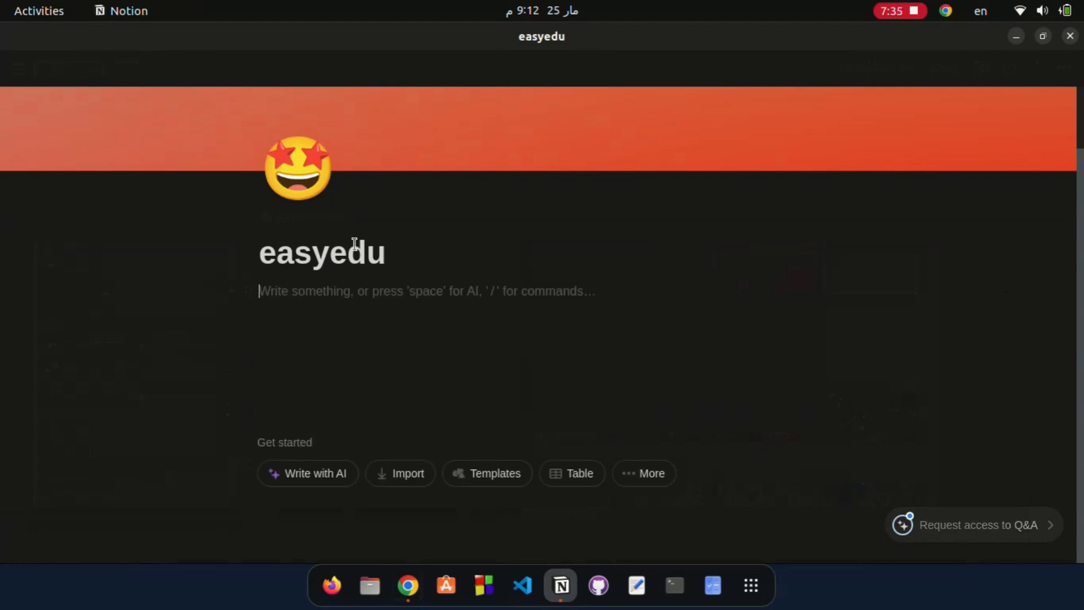
- Insert a toggle list from the block commands in the page body and name it "english"
{"action": "type", "text": "/"}
{"action": "key", "text": "Down"}
{"action": "key", "text": "Down"}
{"action": "key", "text": "Down"}
{"action": "key", "text": "Down"}
{"action": "key", "text": "Down"}
{"action": "key", "text": "Down"}
{"action": "key", "text": "Down"}
{"action": "key", "text": "Down"}
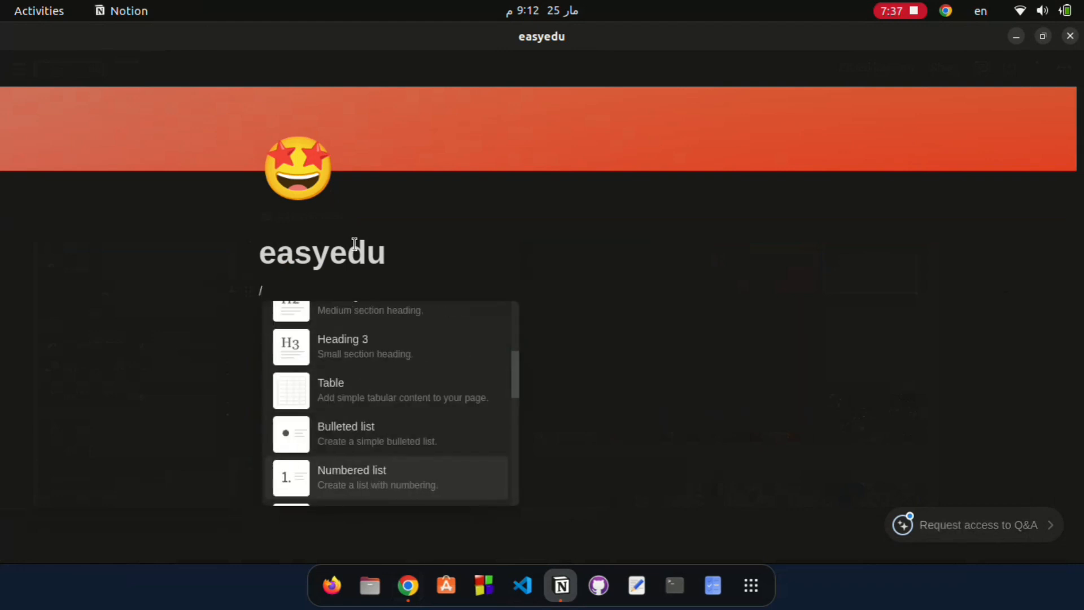
{"action": "key", "text": "Down"}
{"action": "key", "text": "Down"}
{"action": "key", "text": "Down"}
{"action": "key", "text": "Down"}
{"action": "key", "text": "Down"}
{"action": "key", "text": "Down"}
{"action": "key", "text": "Up"}
{"action": "key", "text": "Up"}
{"action": "key", "text": "Up"}
{"action": "key", "text": "Up"}
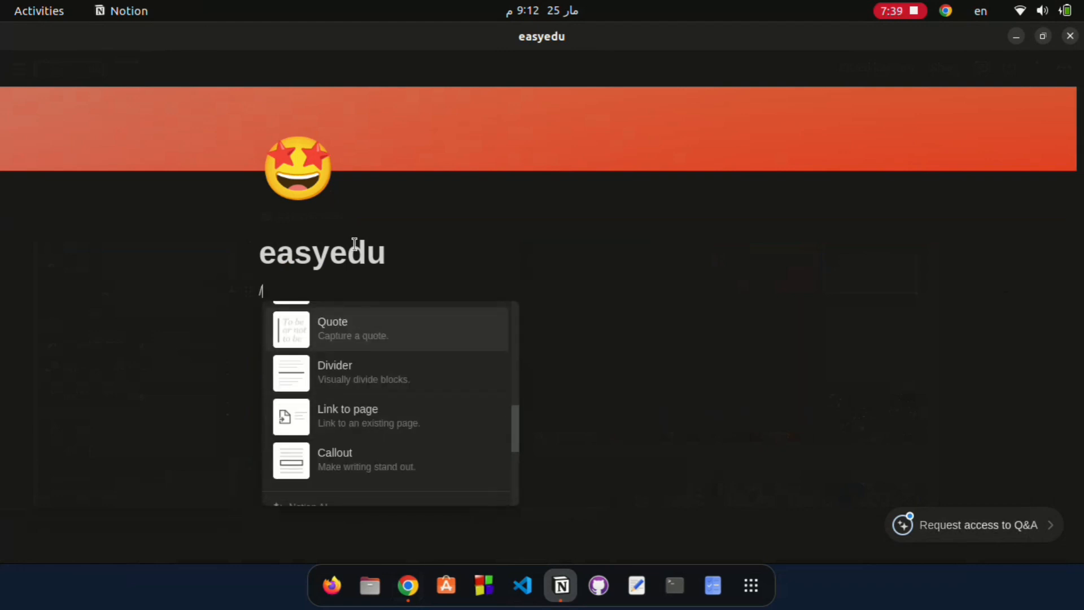
{"action": "key", "text": "Down"}
{"action": "key", "text": "Up"}
{"action": "key", "text": "Up"}
{"action": "key", "text": "Down"}
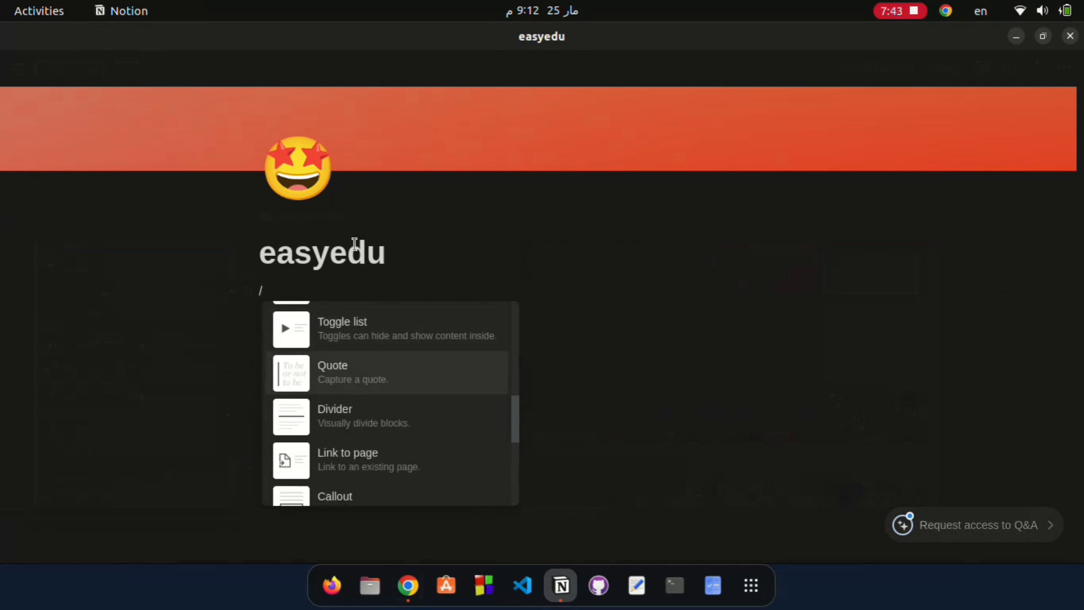
{"action": "key", "text": "Up"}
{"action": "key", "text": "Up"}
{"action": "key", "text": "Down"}
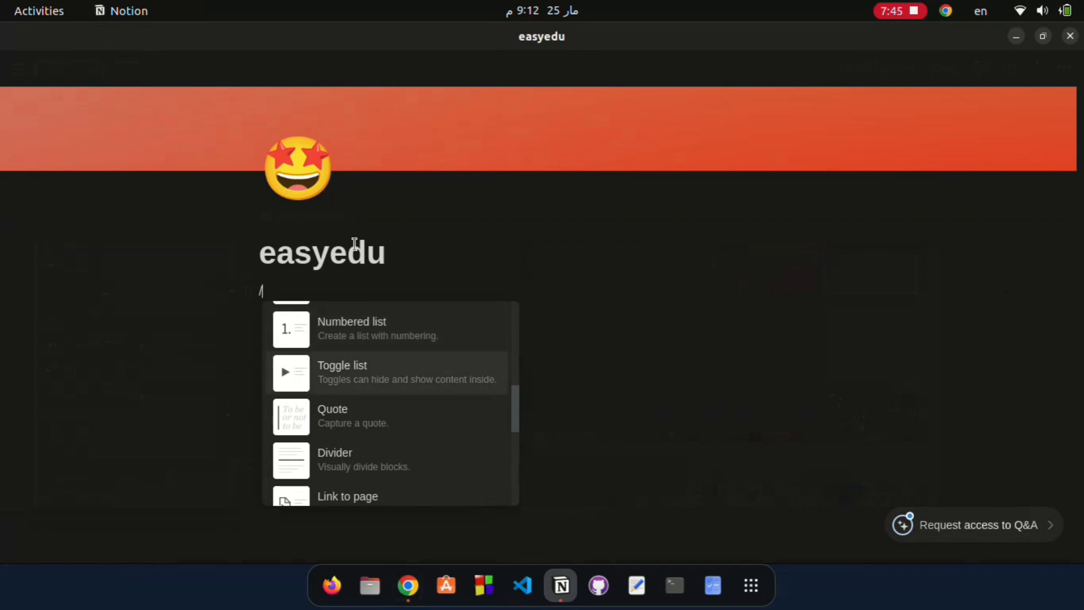
{"action": "key", "text": "Return"}
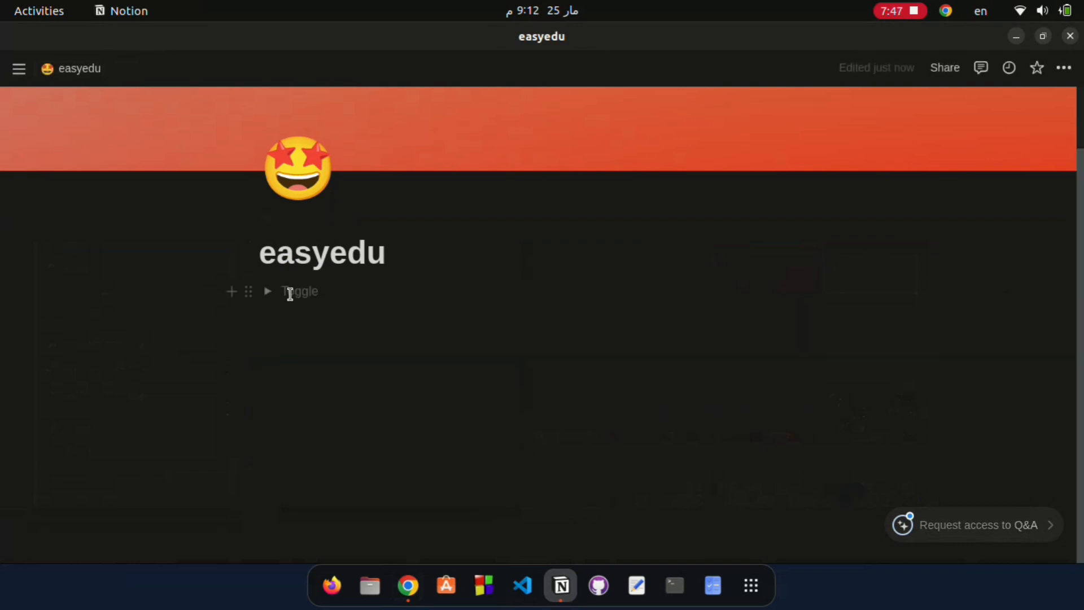
{"action": "type", "text": "english"}
- Expand the "english" toggle and add the to-do items "lessonn 1" and "lesson 2" inside it
{"action": "left_click", "coordinate": [267, 292]}
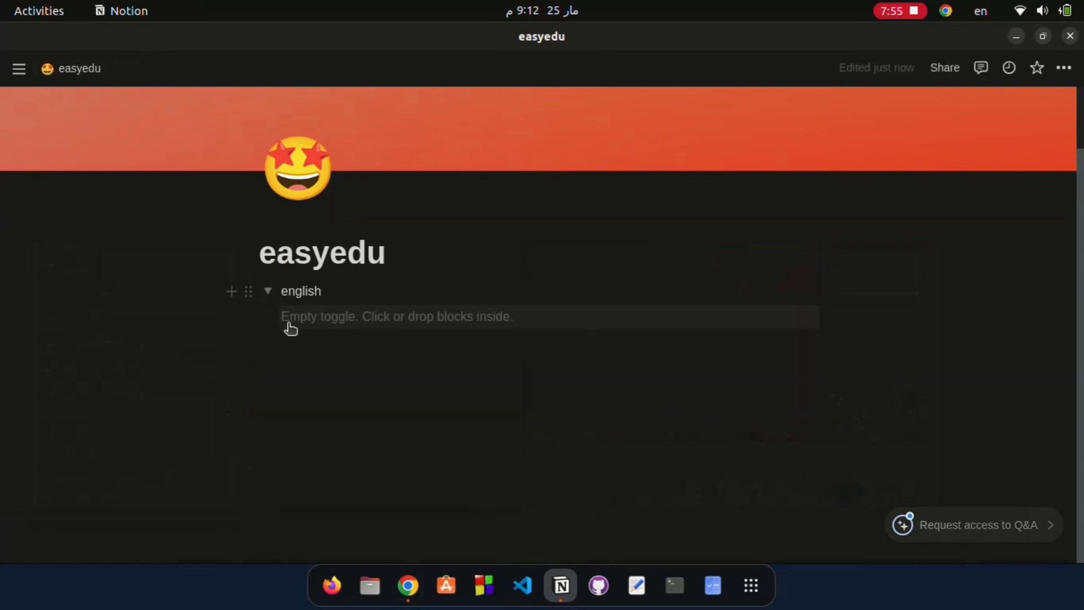
{"action": "key", "text": "Return"}
{"action": "left_click", "coordinate": [311, 317]}
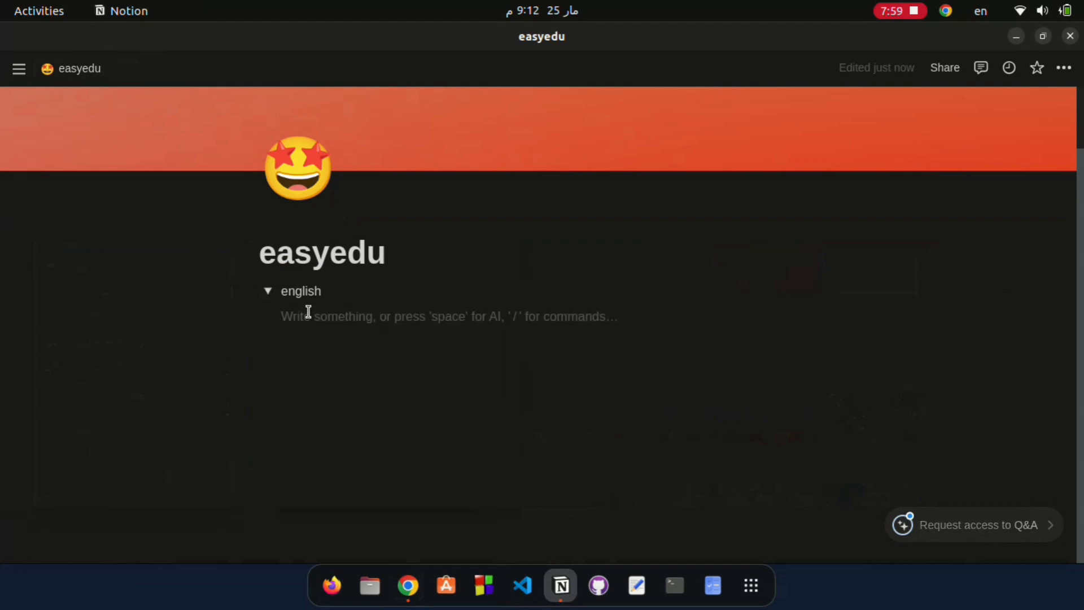
{"action": "type", "text": "/to"}
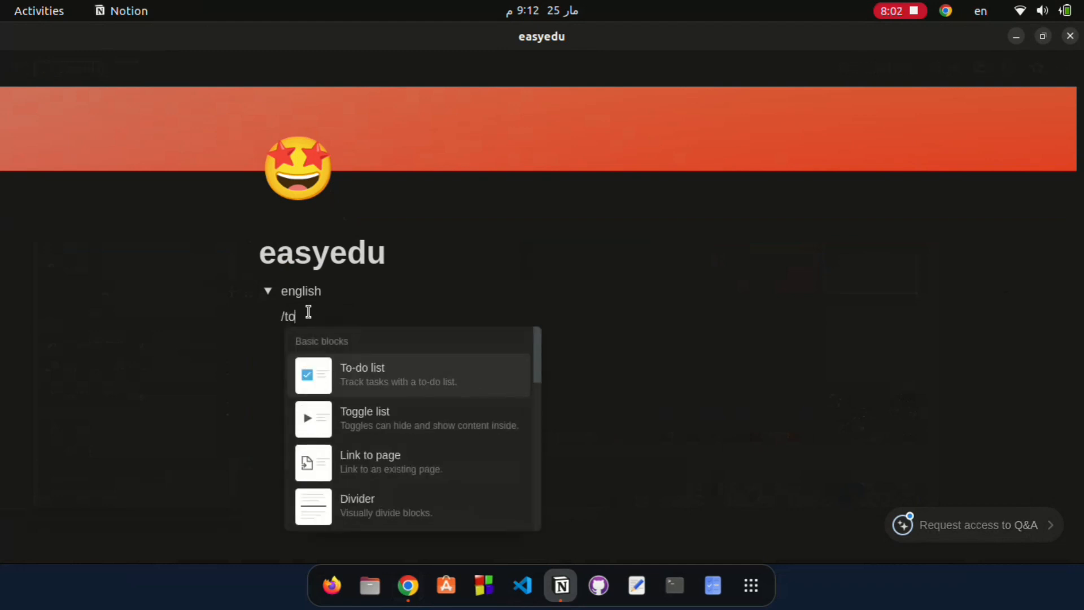
{"action": "key", "text": "Return"}
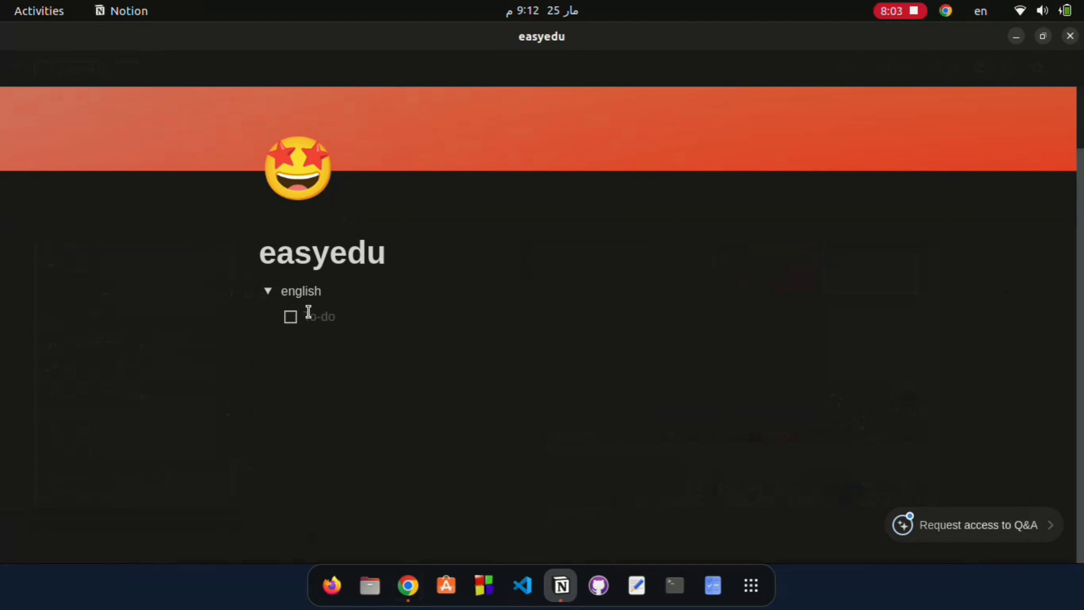
{"action": "type", "text": "les"}
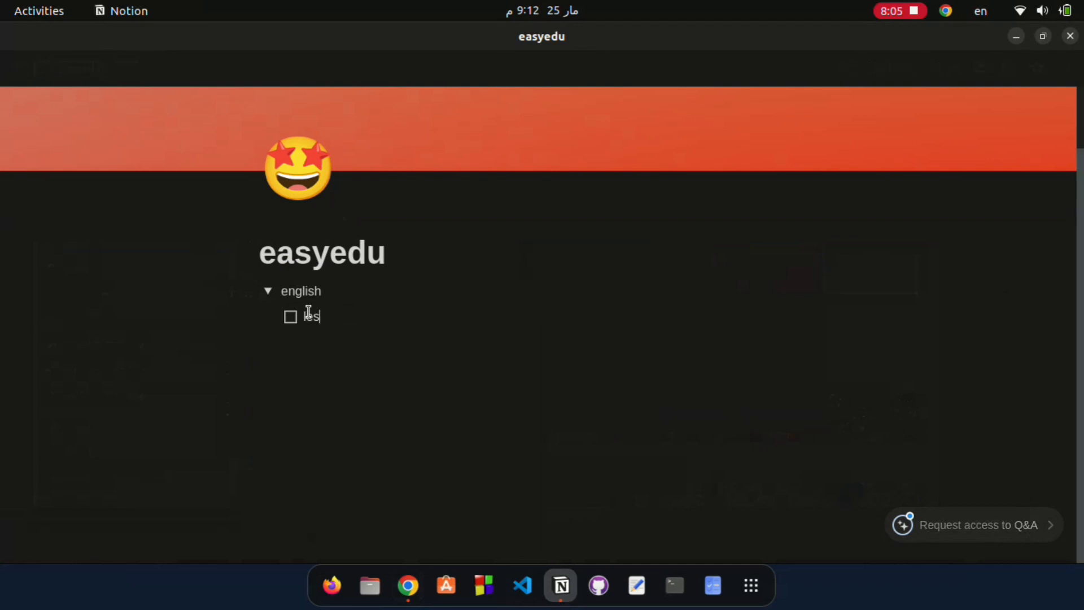
{"action": "type", "text": "sonn 1"}
{"action": "key", "text": "Return"}
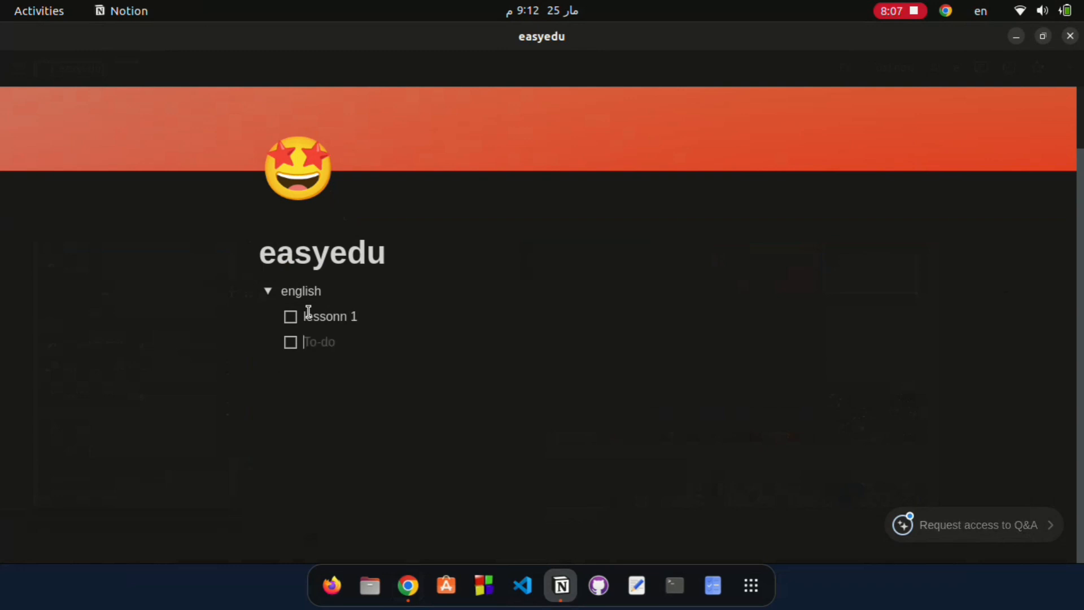
{"action": "type", "text": "lesson"}
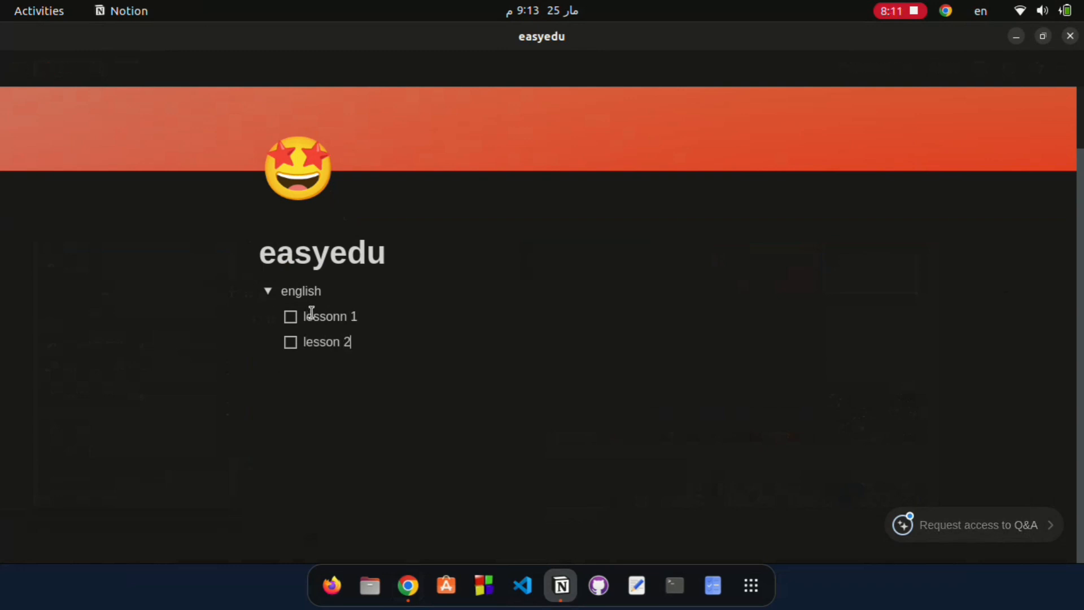
{"action": "type", "text": " 2"}
{"action": "key", "text": "Return"}
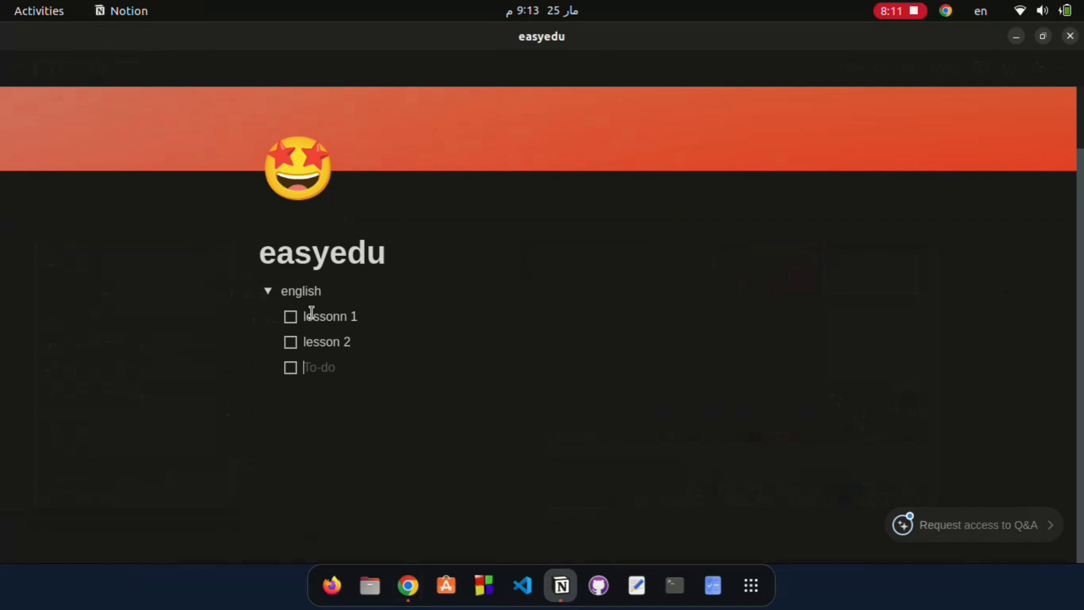
- Collapse and re-expand the "english" toggle, and delete the to-do items inside it
{"action": "left_click", "coordinate": [268, 291]}
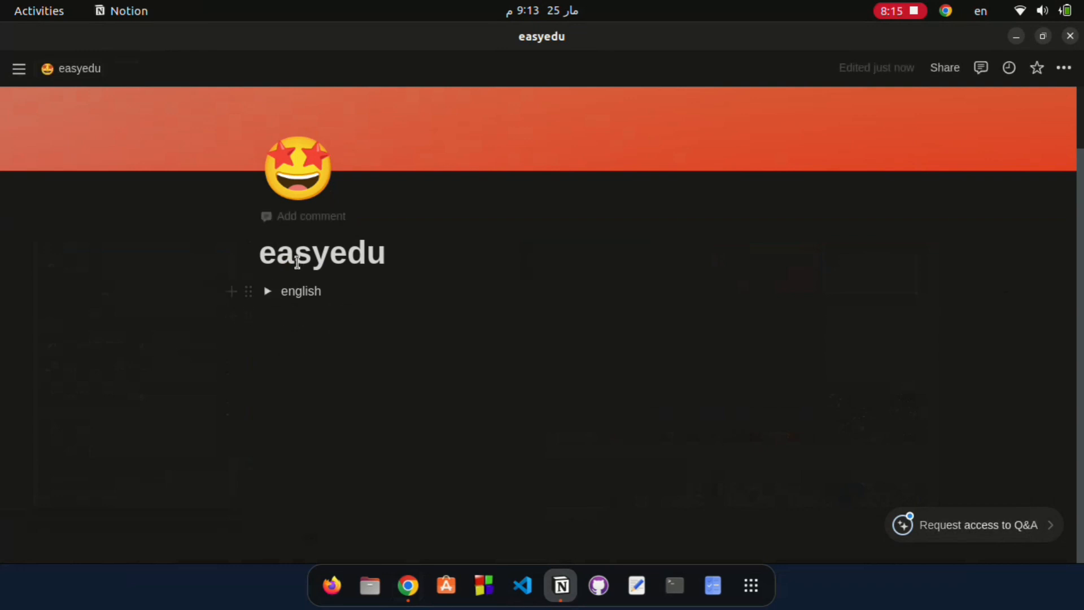
{"action": "left_click", "coordinate": [268, 291]}
{"action": "left_click_drag", "start_coordinate": [325, 352], "coordinate": [240, 307]}
{"action": "key", "text": "BackSpace"}
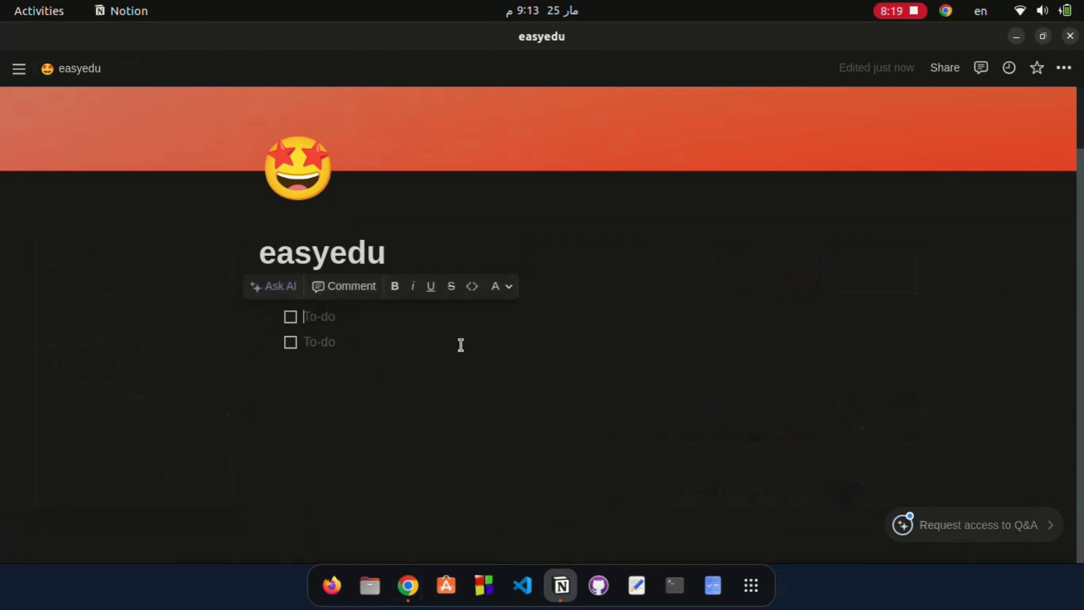
{"action": "key", "text": "BackSpace"}
{"action": "left_click", "coordinate": [359, 334]}
{"action": "key", "text": "BackSpace"}
- Delete the "english" toggle so the page body is empty
{"action": "left_click_drag", "start_coordinate": [329, 292], "coordinate": [218, 271]}
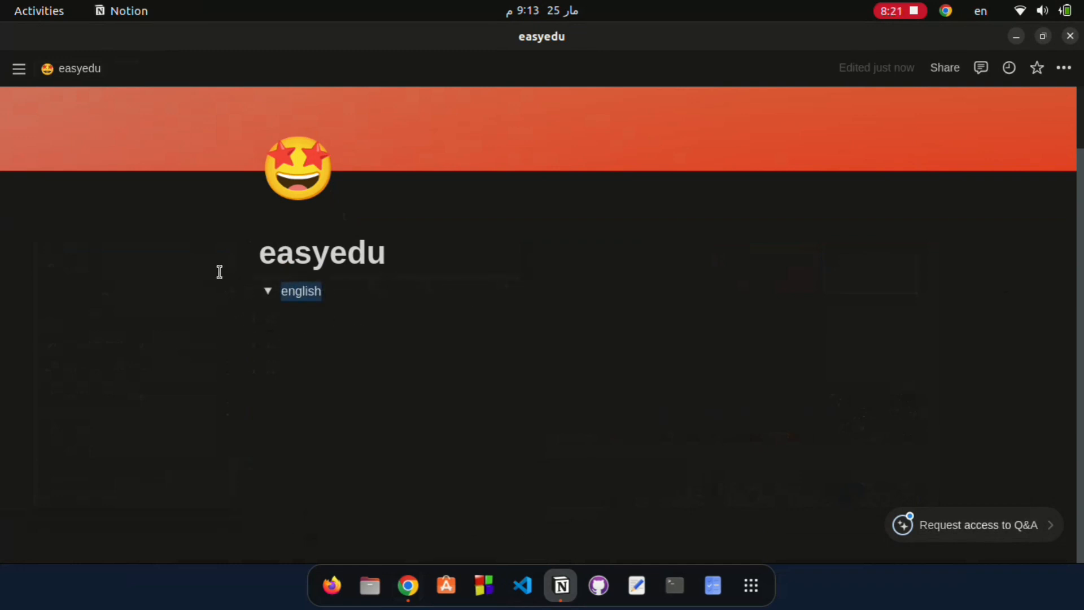
{"action": "left_click", "coordinate": [303, 305]}
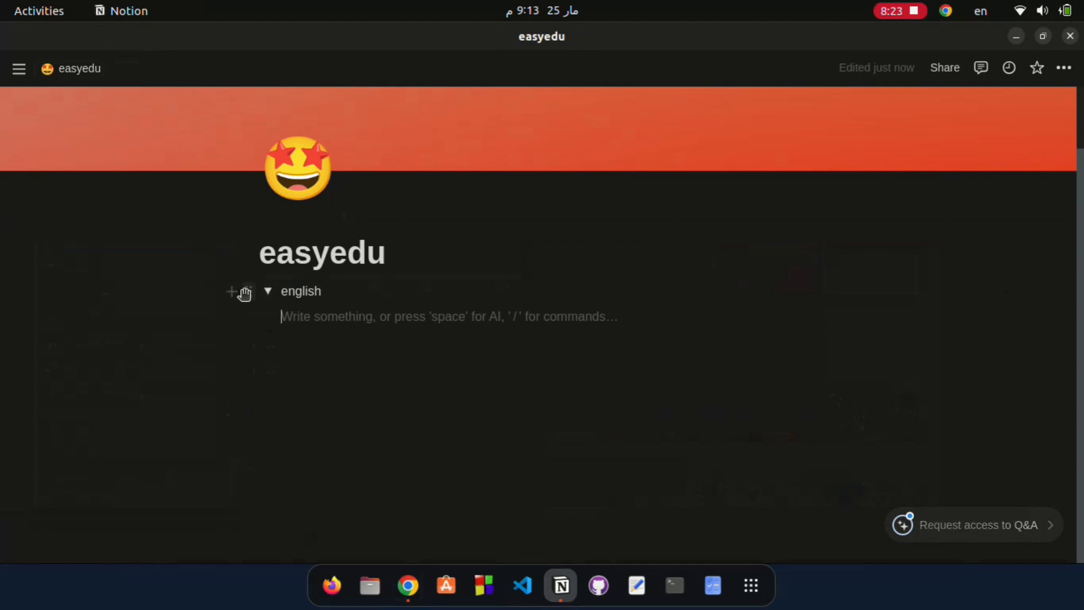
{"action": "left_click", "coordinate": [248, 292]}
{"action": "key", "text": "Delete"}
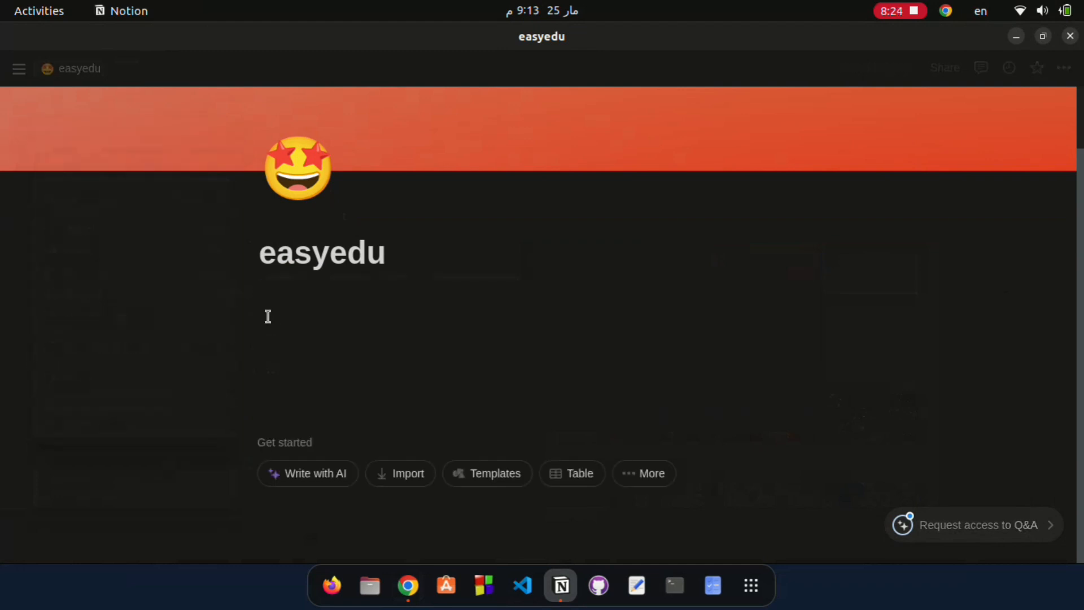
- Insert a Link to page block from the block commands in the page body, linking to the existing Tasks page
{"action": "left_click", "coordinate": [283, 288]}
{"action": "type", "text": "/"}
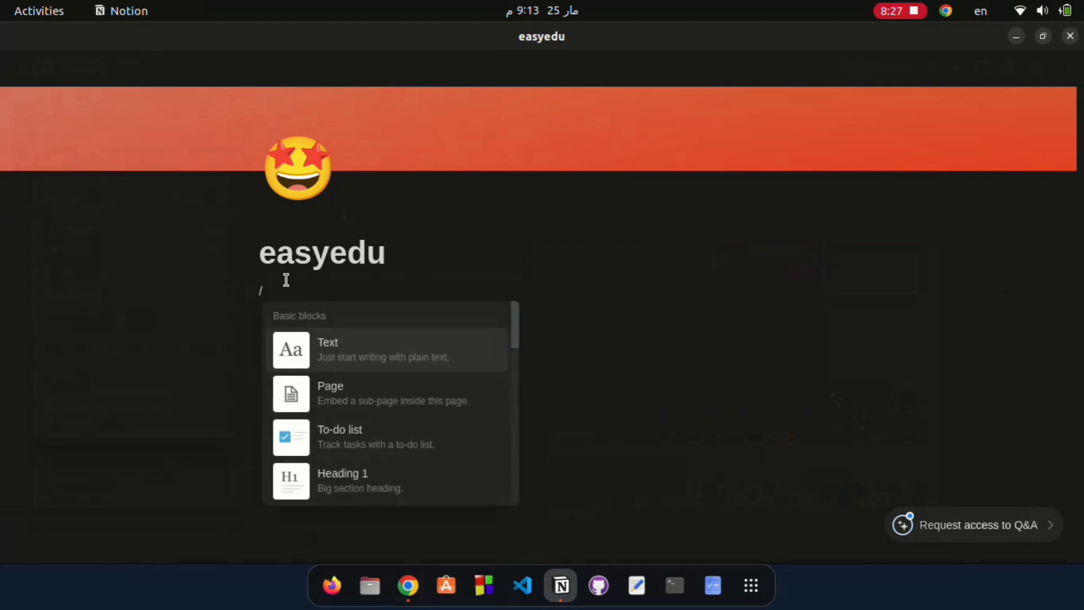
{"action": "key", "text": "Down"}
{"action": "key", "text": "Down"}
{"action": "key", "text": "Down"}
{"action": "key", "text": "Down"}
{"action": "key", "text": "Down"}
{"action": "key", "text": "Down"}
{"action": "key", "text": "Down"}
{"action": "key", "text": "Down"}
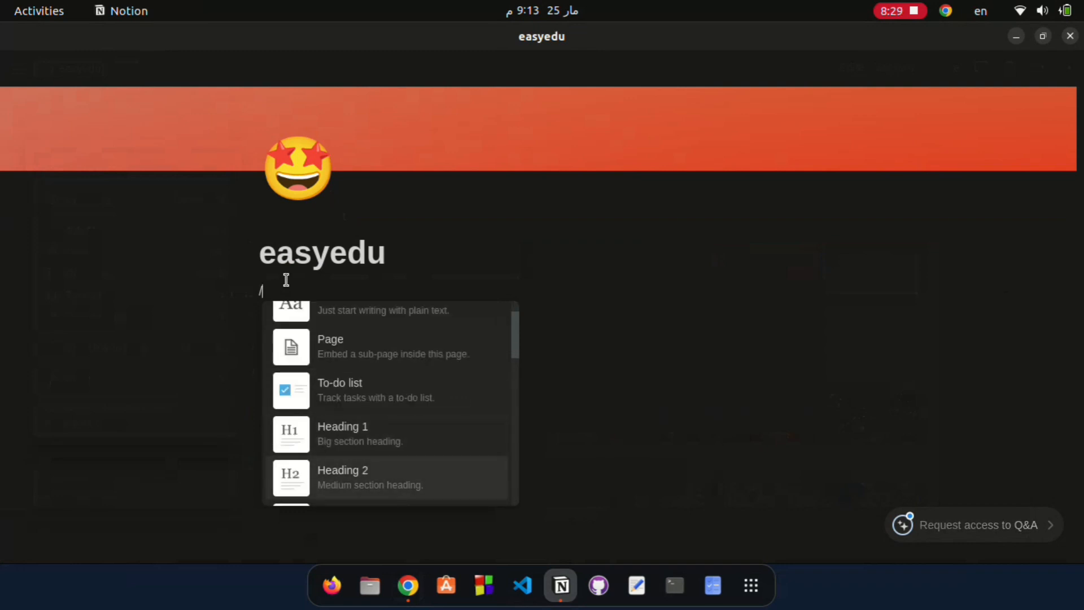
{"action": "key", "text": "Down"}
{"action": "key", "text": "Down"}
{"action": "key", "text": "Down"}
{"action": "key", "text": "Down"}
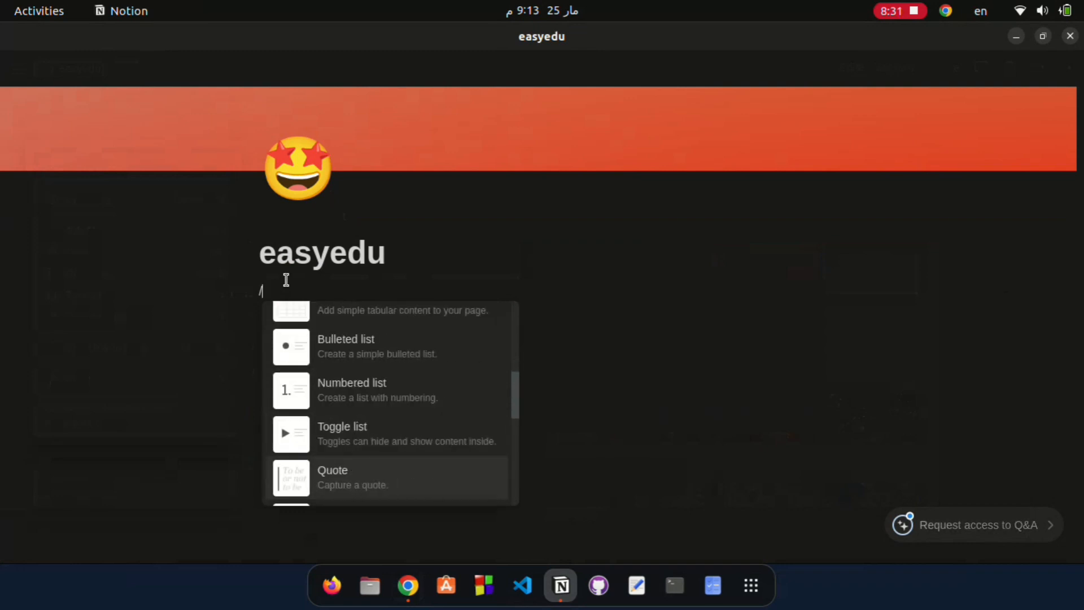
{"action": "key", "text": "Up"}
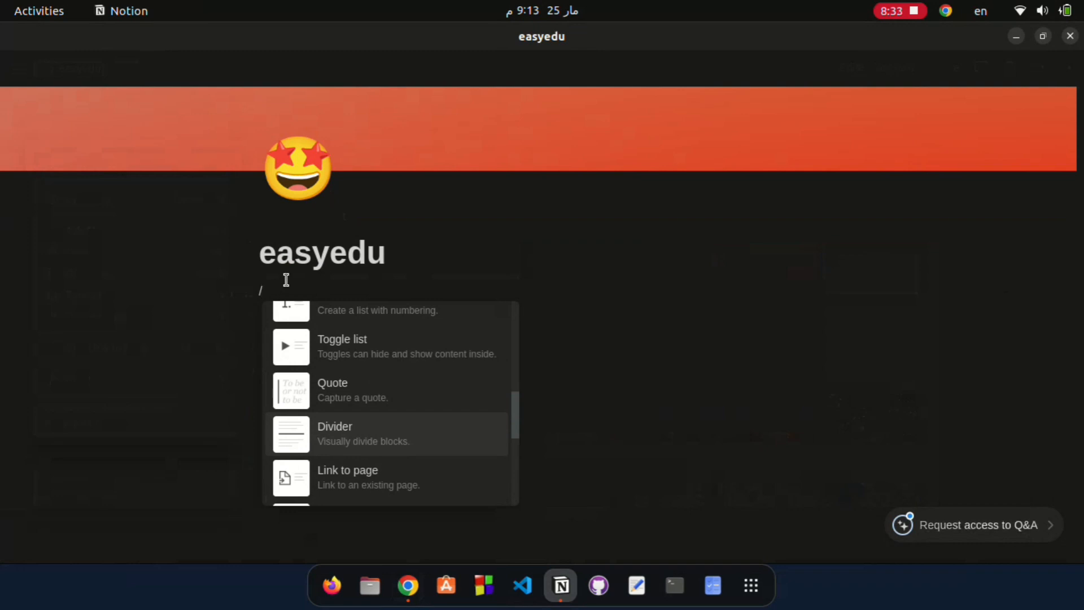
{"action": "key", "text": "Down"}
{"action": "key", "text": "Down"}
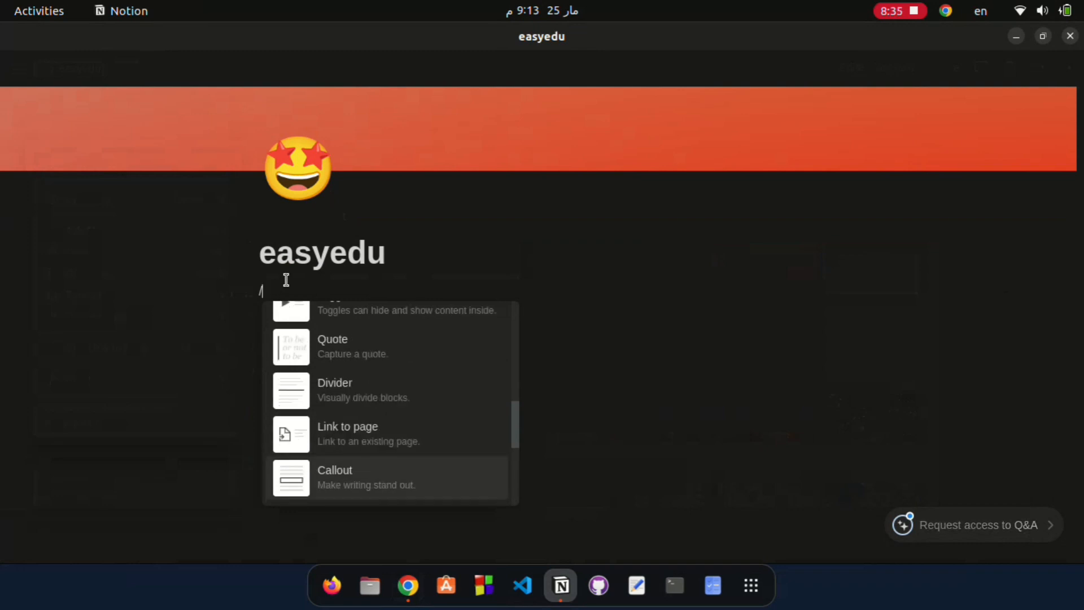
{"action": "key", "text": "Up"}
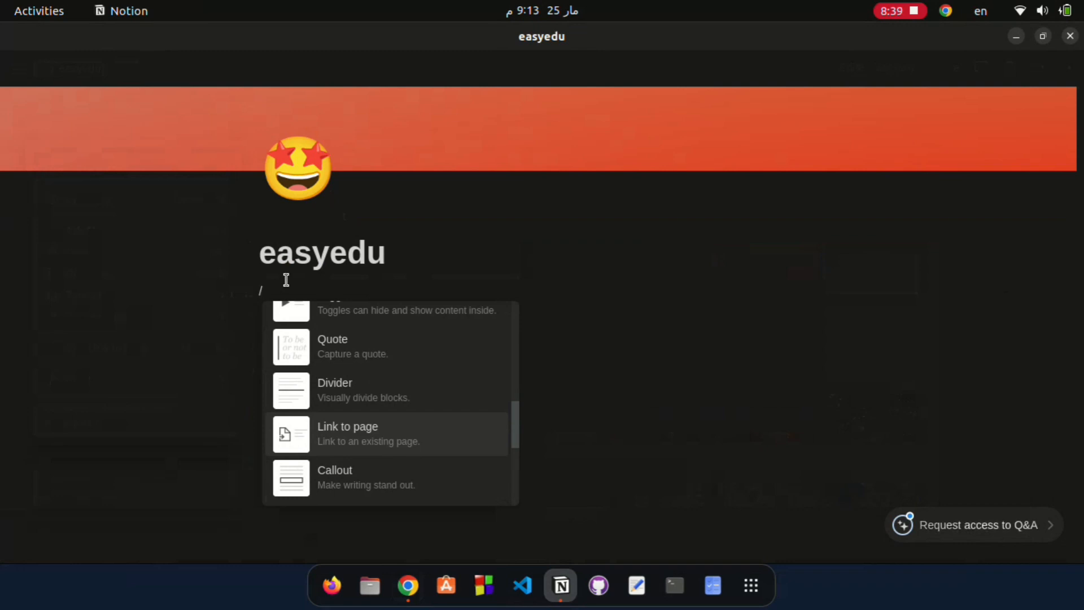
{"action": "left_click", "coordinate": [339, 435]}
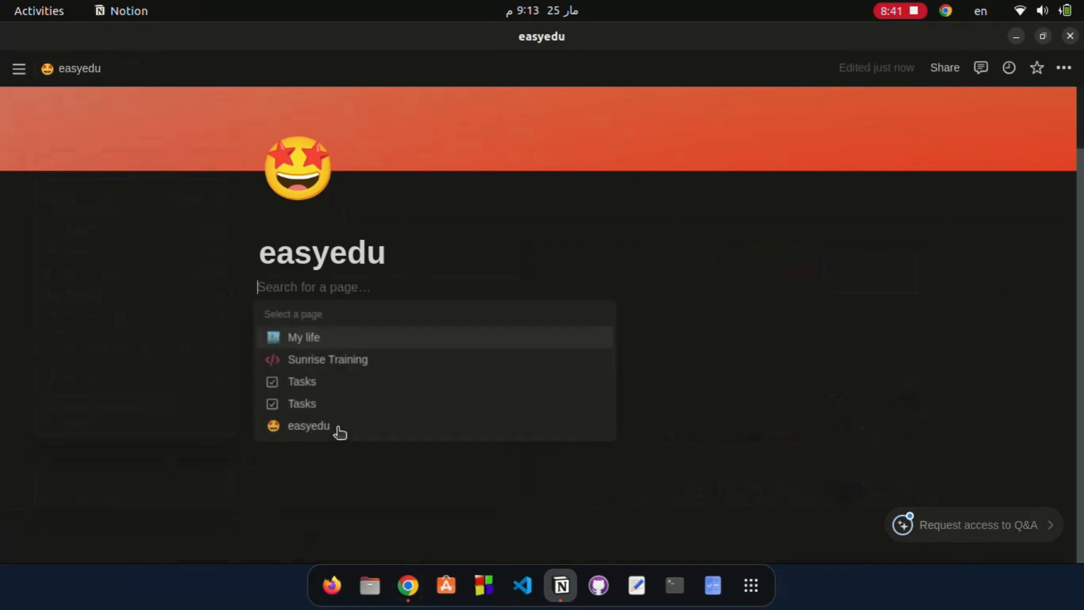
{"action": "left_click", "coordinate": [286, 381]}
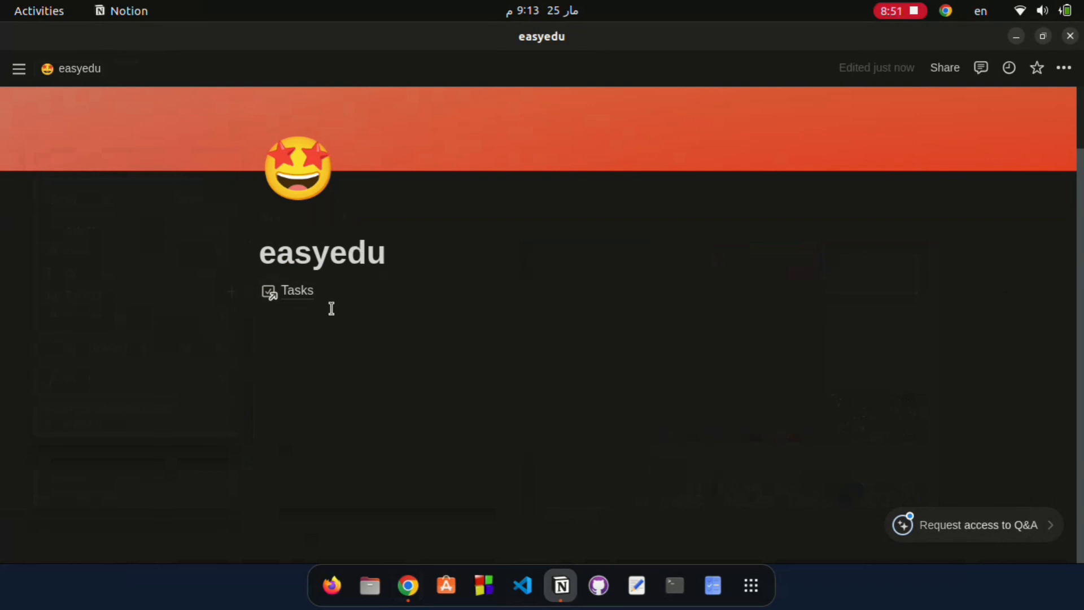
- Open the linked Tasks page to view it, and return to the easyedu page
{"action": "left_click", "coordinate": [310, 292]}
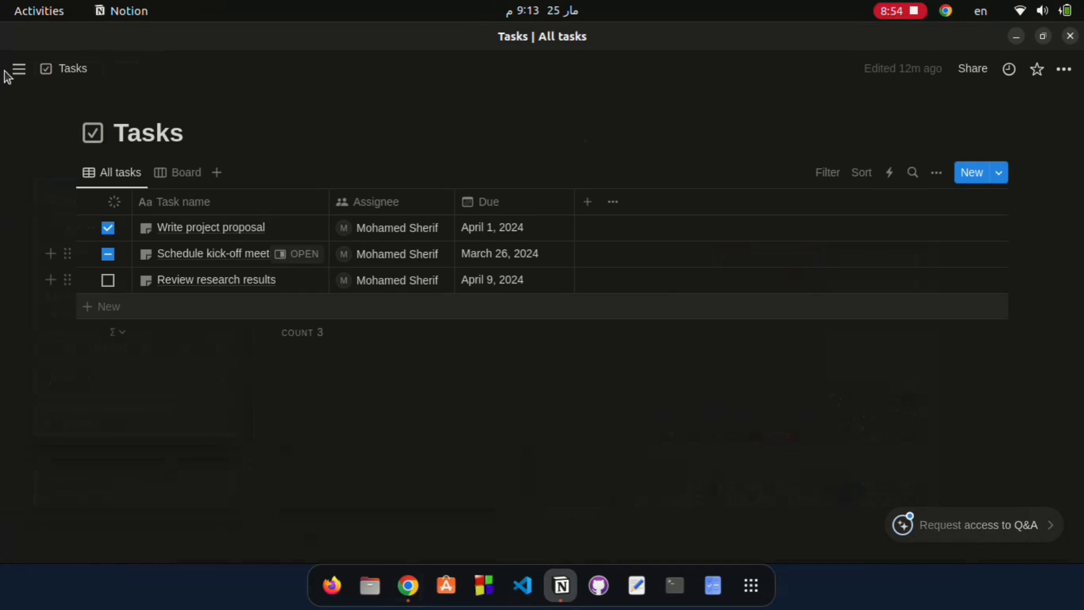
{"action": "mouse_move", "coordinate": [13, 70]}
{"action": "left_click", "coordinate": [32, 339]}
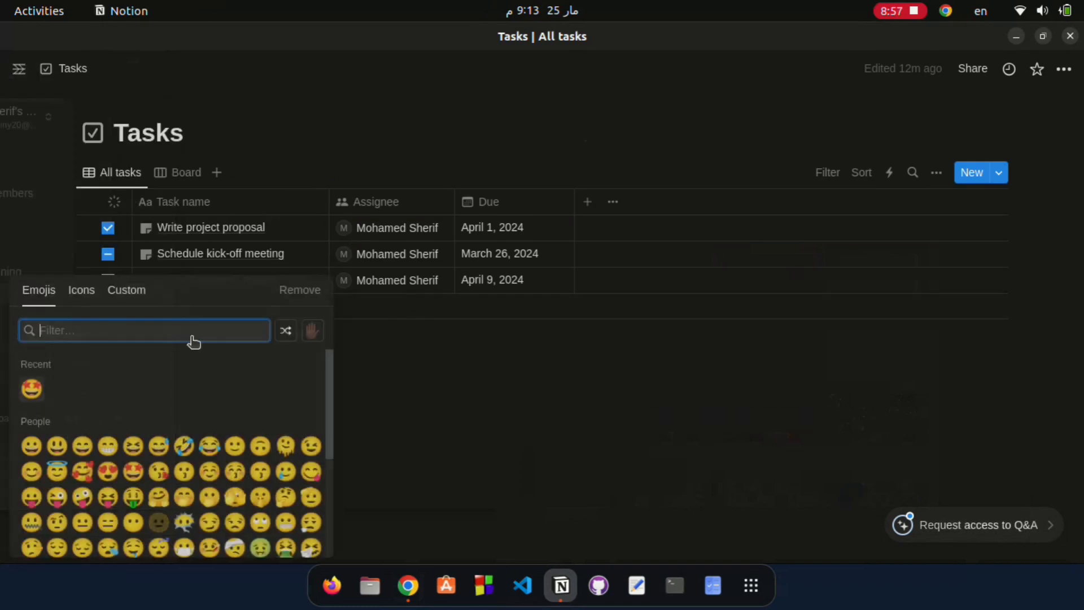
{"action": "mouse_move", "coordinate": [23, 71]}
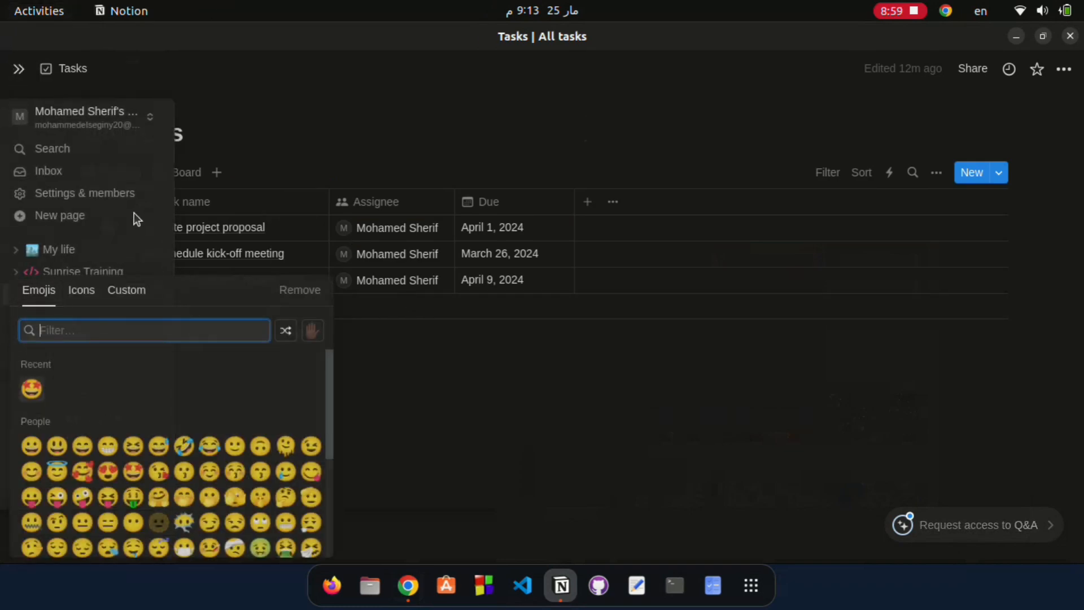
{"action": "left_click", "coordinate": [73, 341]}
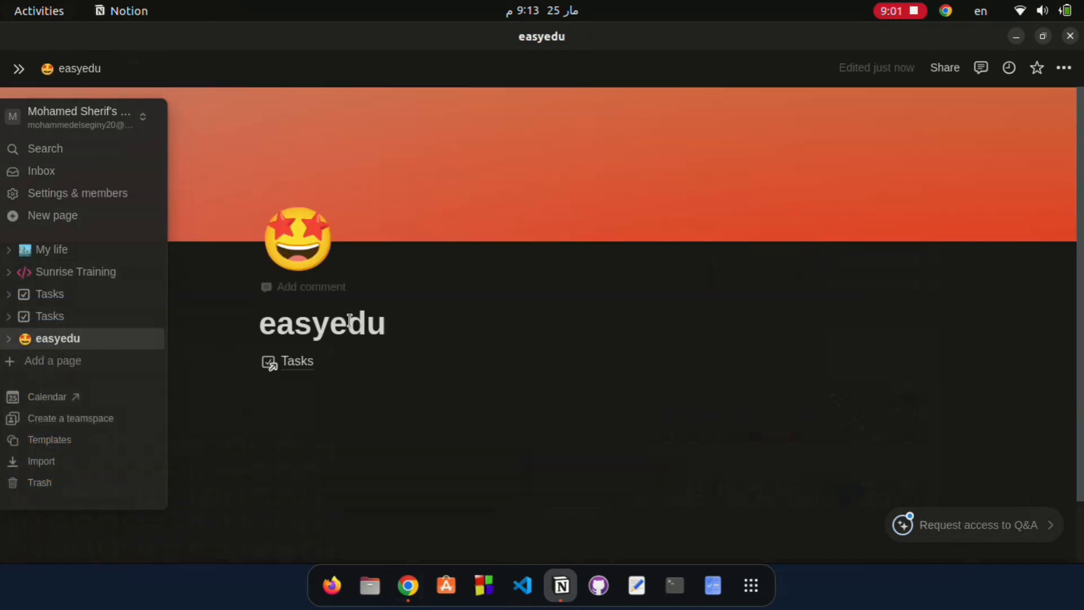
- Insert a Callout block from the block commands below the Tasks link
{"action": "left_click", "coordinate": [358, 380]}
{"action": "type", "text": "/"}
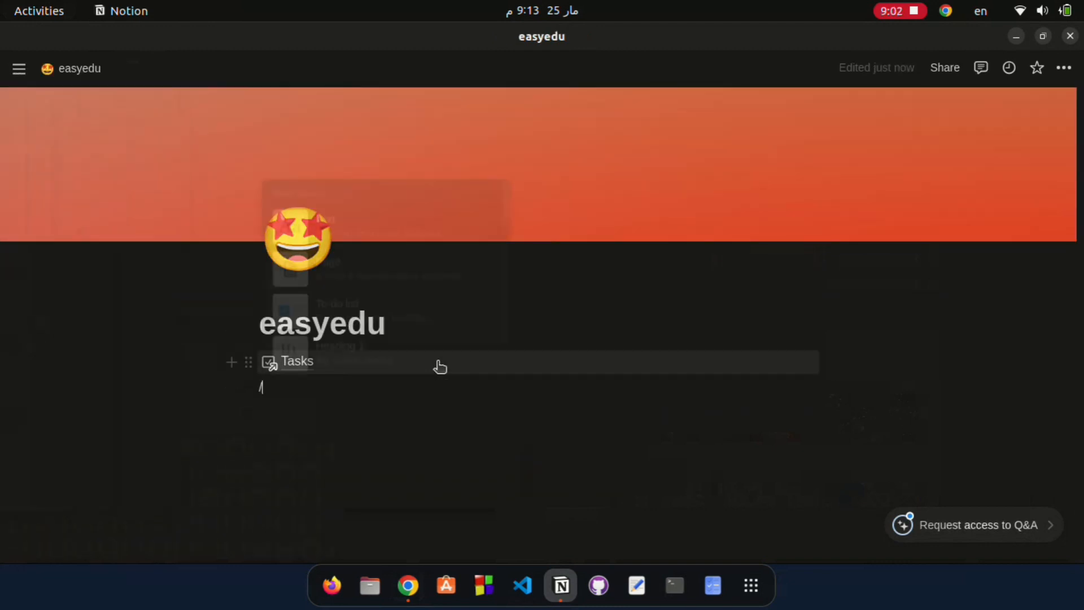
{"action": "key", "text": "Down"}
{"action": "key", "text": "Down"}
{"action": "key", "text": "Down"}
{"action": "key", "text": "Down"}
{"action": "key", "text": "Down"}
{"action": "key", "text": "Down"}
{"action": "key", "text": "Down"}
{"action": "key", "text": "Down"}
{"action": "key", "text": "Down"}
{"action": "key", "text": "Down"}
{"action": "key", "text": "Down"}
{"action": "key", "text": "Down"}
{"action": "key", "text": "Down"}
{"action": "key", "text": "Up"}
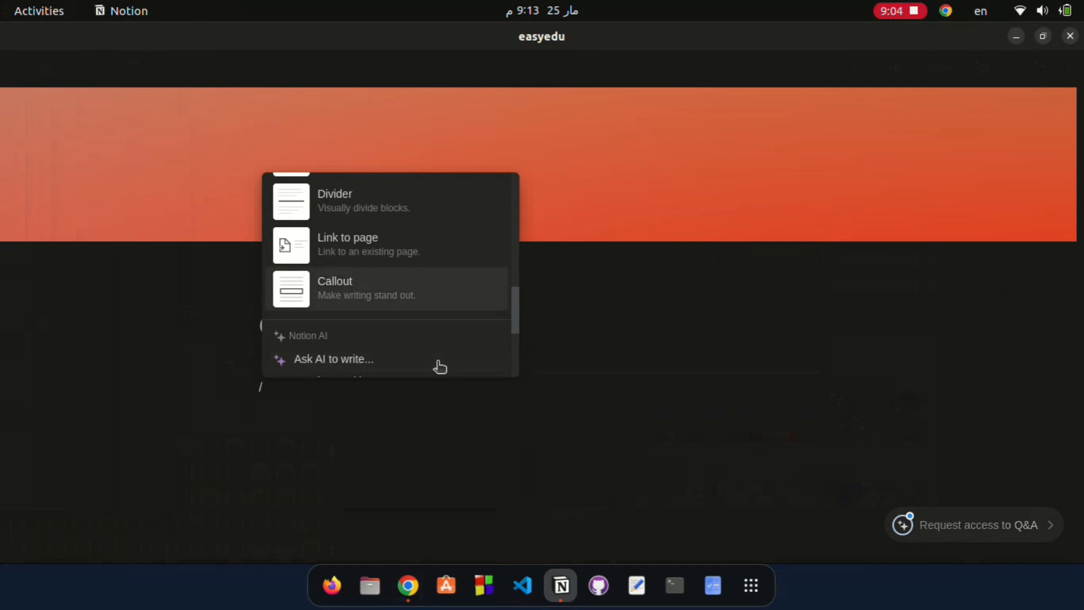
{"action": "key", "text": "Return"}
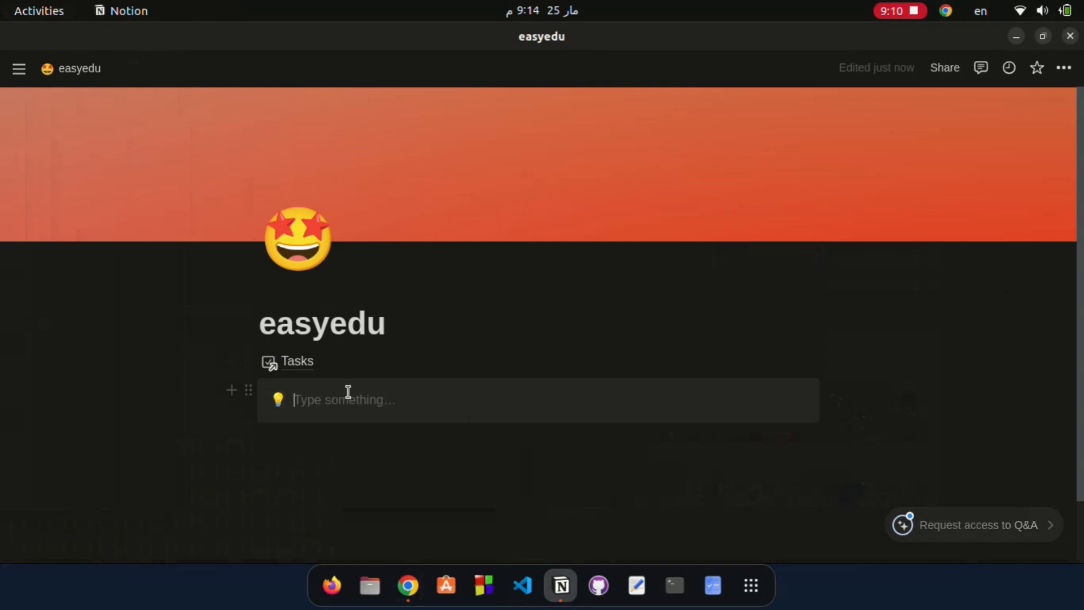
- Delete the callout block below the Tasks link, keeping the page title as "easyedu"
{"action": "left_click", "coordinate": [251, 396]}
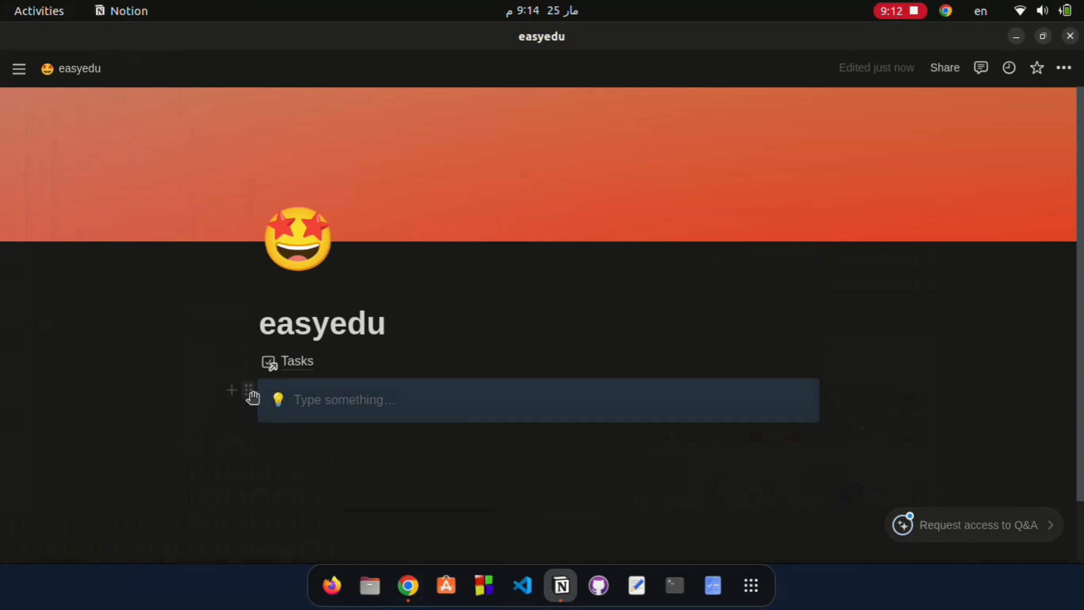
{"action": "key", "text": "Delete"}
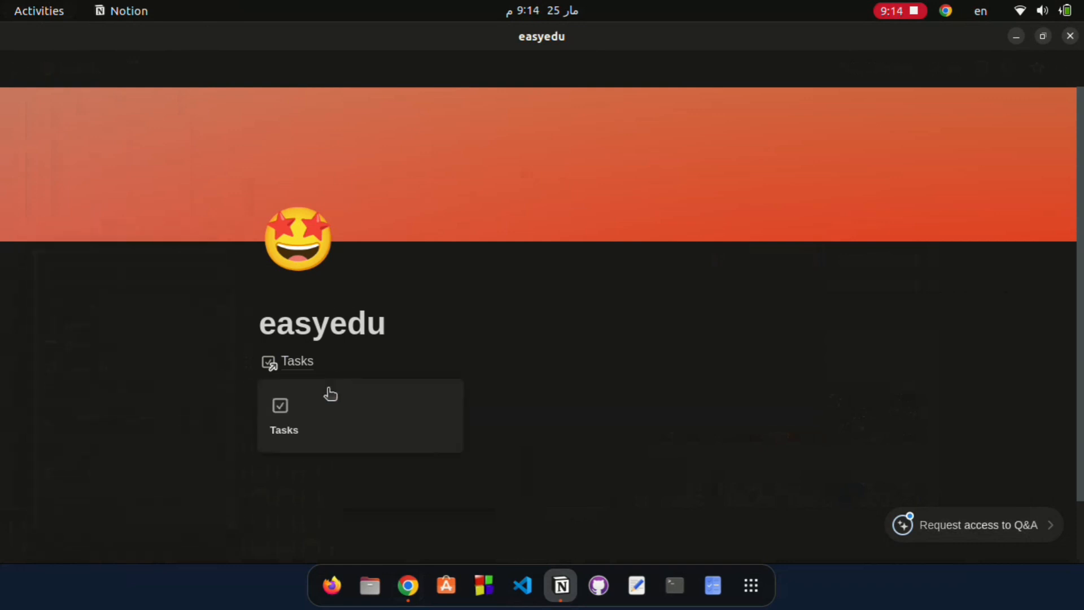
{"action": "left_click", "coordinate": [290, 395]}
{"action": "key", "text": "BackSpace"}
{"action": "key", "text": "BackSpace"}
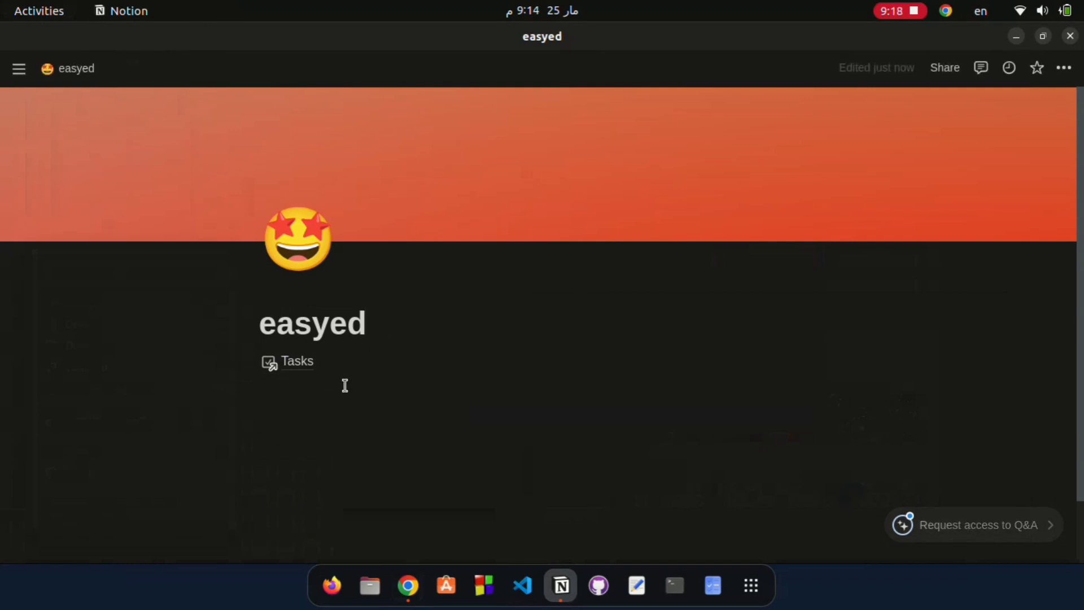
{"action": "type", "text": "u"}
- Insert an inline database below the Tasks link and title it "tasks"
{"action": "left_click", "coordinate": [351, 404]}
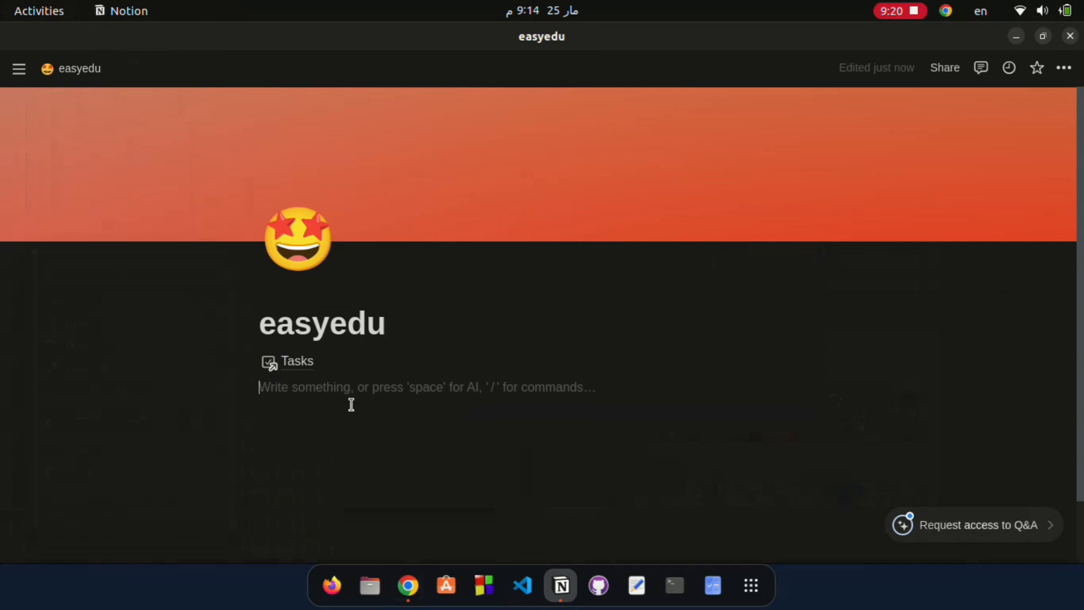
{"action": "type", "text": "/data"}
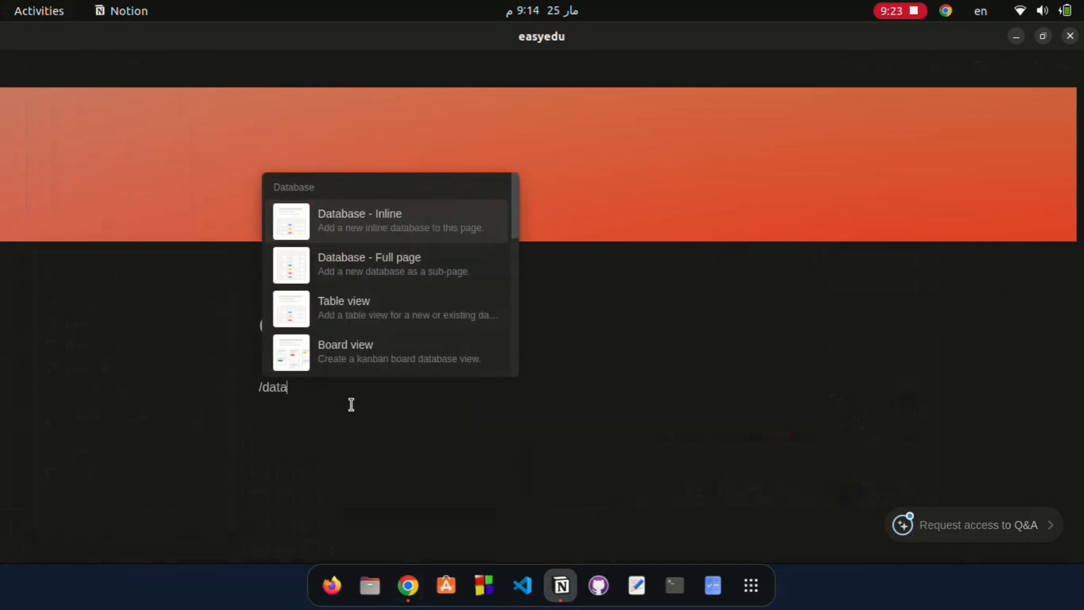
{"action": "key", "text": "Return"}
{"action": "scroll", "coordinate": [375, 371], "scroll_direction": "down", "scroll_amount": 3}
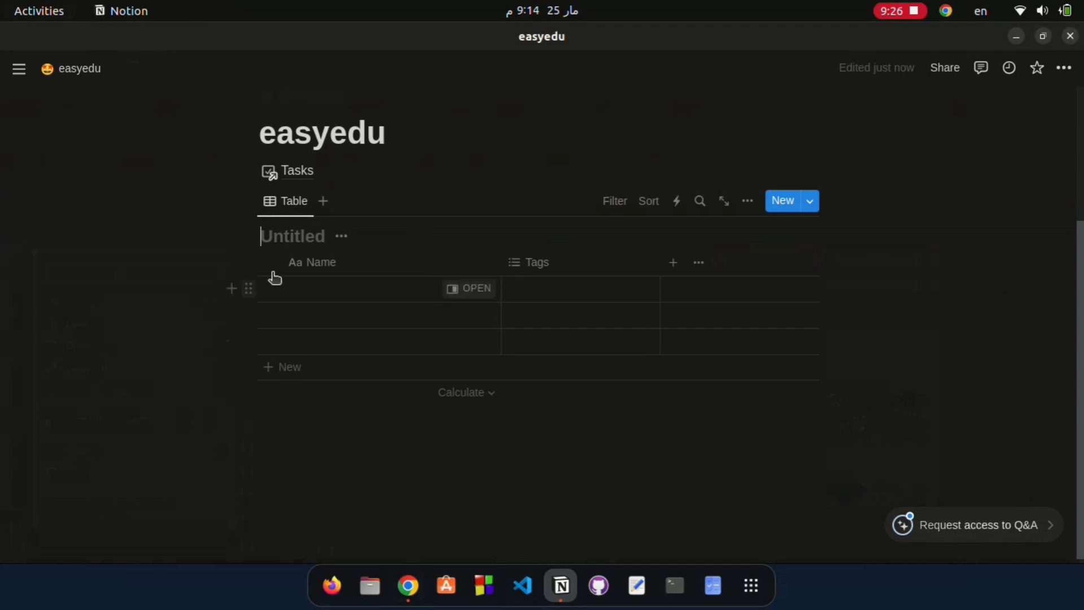
{"action": "type", "text": "tasks"}
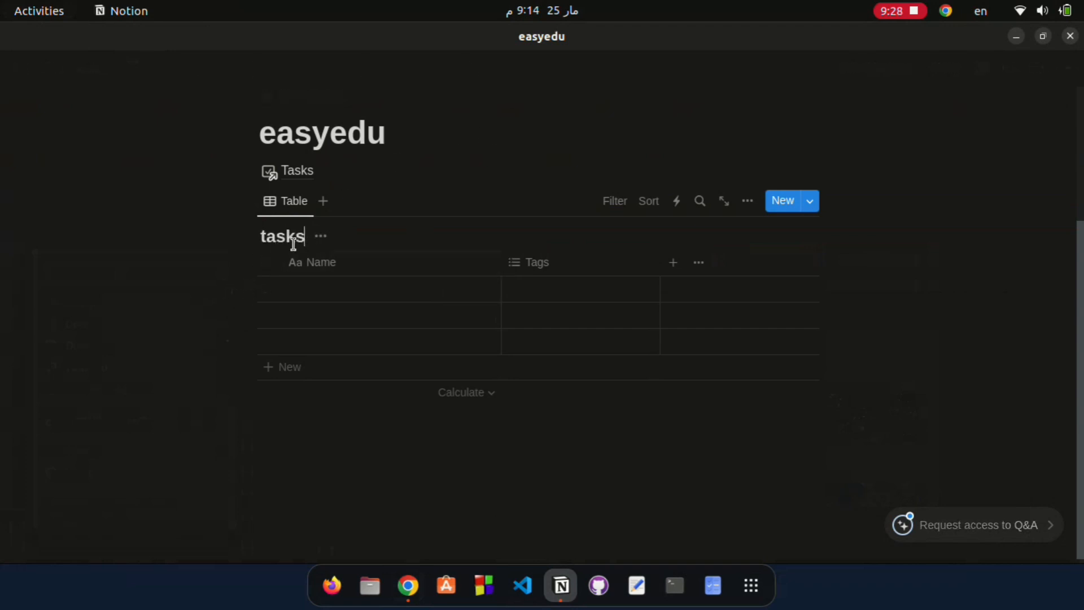
- Name the first row of the tasks table "task1", and select and deselect all the rows
{"action": "left_click", "coordinate": [354, 294]}
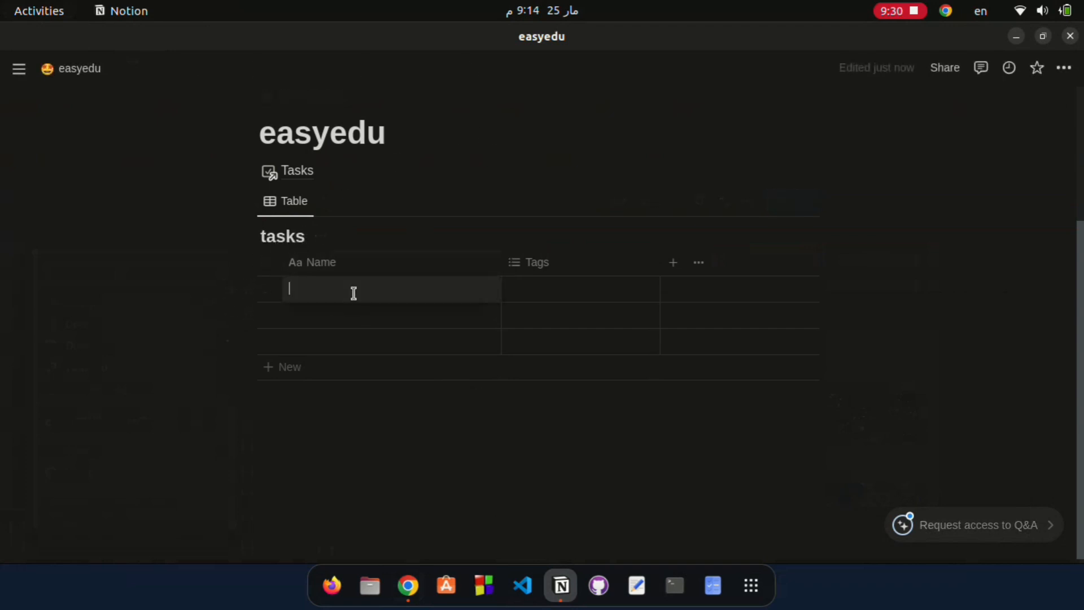
{"action": "type", "text": "tas"}
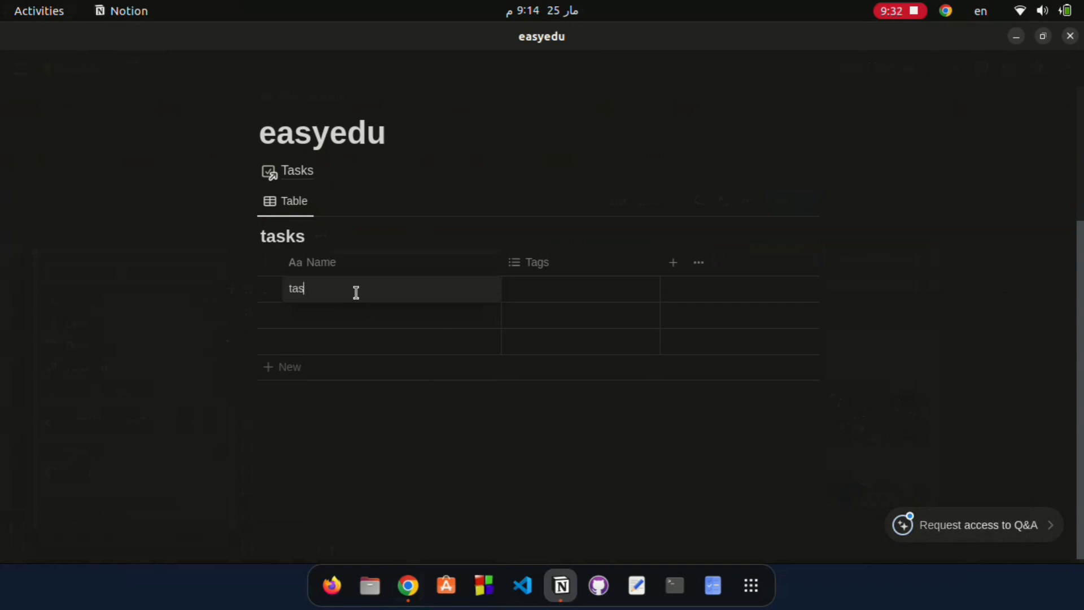
{"action": "type", "text": "k1"}
{"action": "key", "text": "Return"}
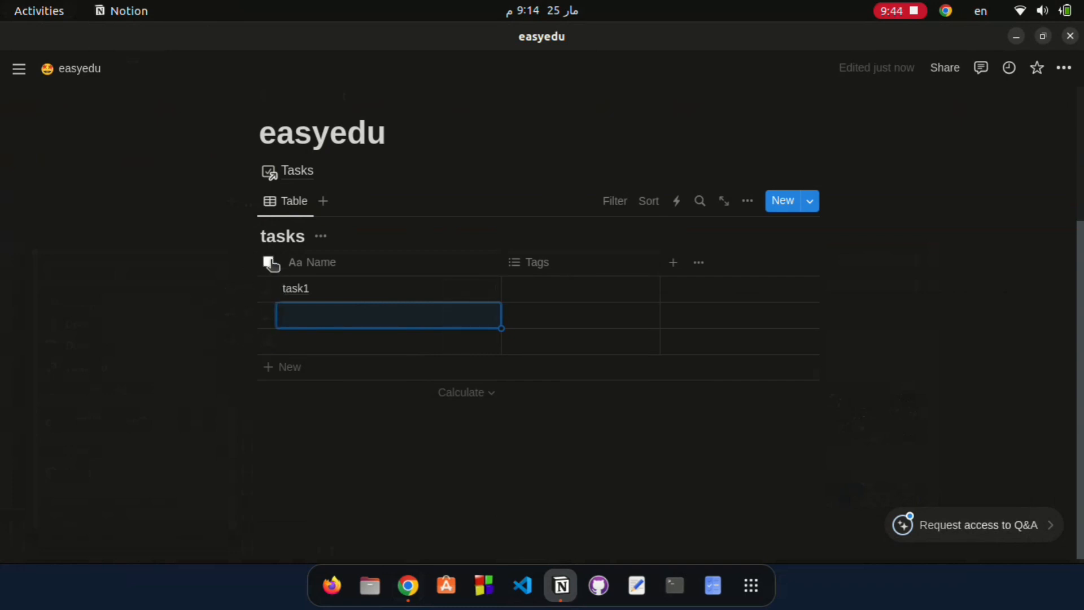
{"action": "left_click", "coordinate": [269, 263]}
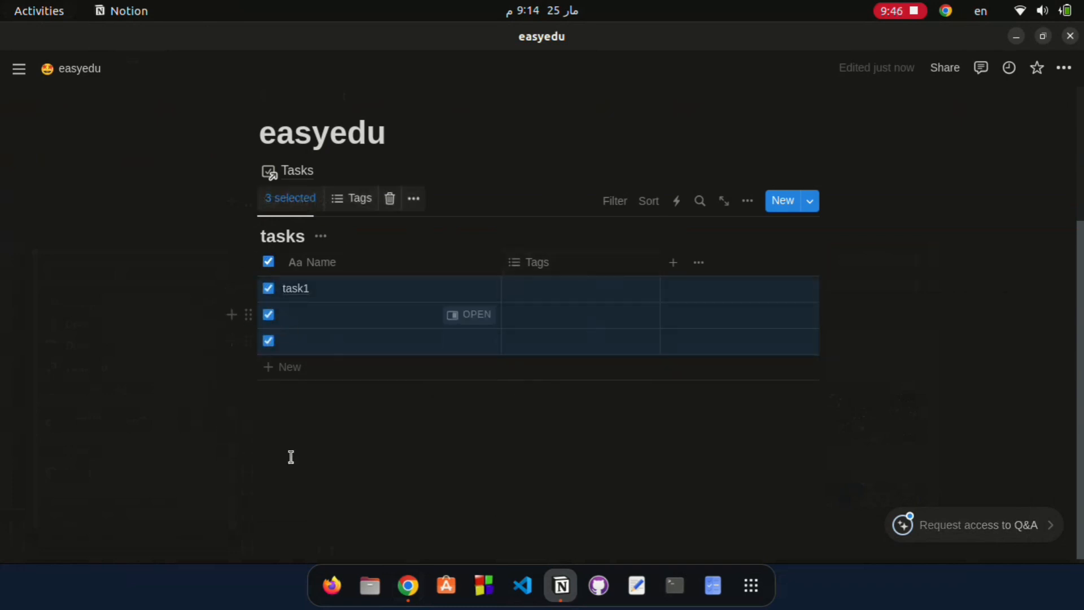
{"action": "left_click", "coordinate": [343, 399]}
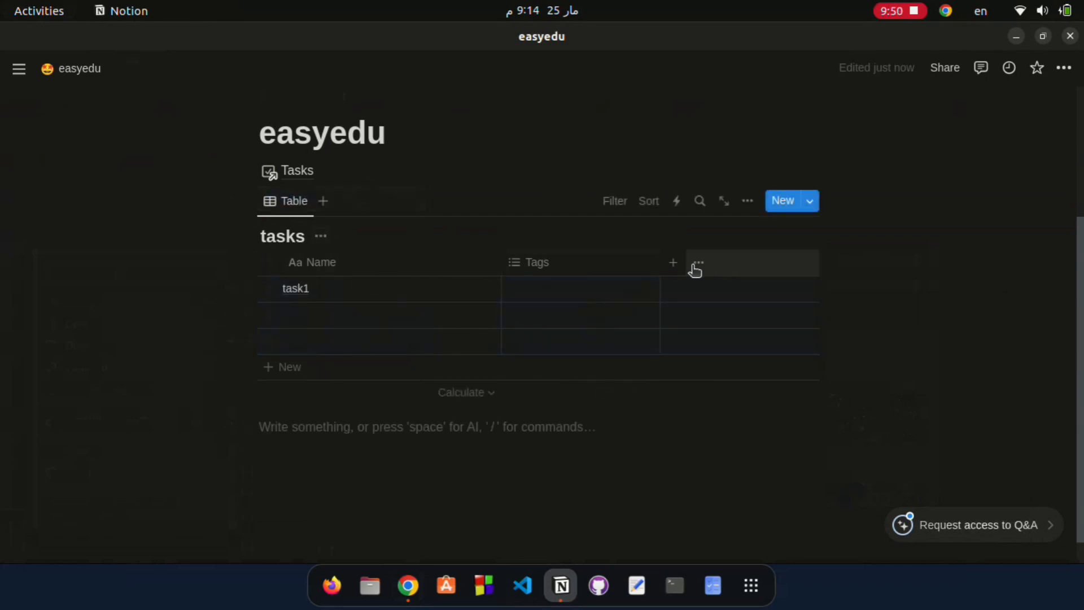
- Add a new Checkbox property to the tasks table
{"action": "left_click", "coordinate": [672, 265]}
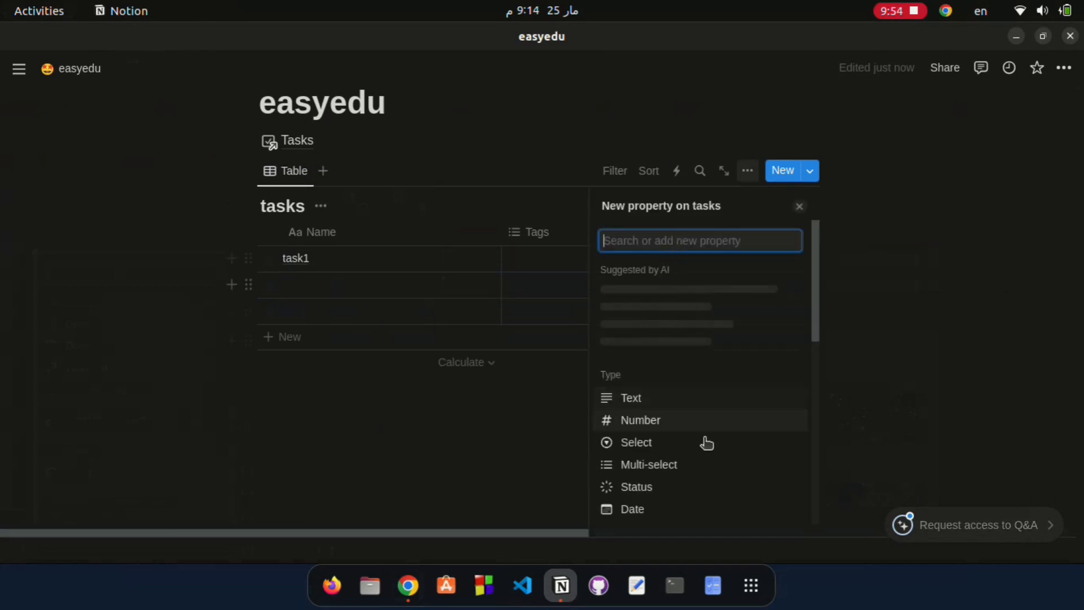
{"action": "scroll", "coordinate": [623, 392], "scroll_direction": "down", "scroll_amount": 3}
{"action": "scroll", "coordinate": [624, 391], "scroll_direction": "down", "scroll_amount": 5}
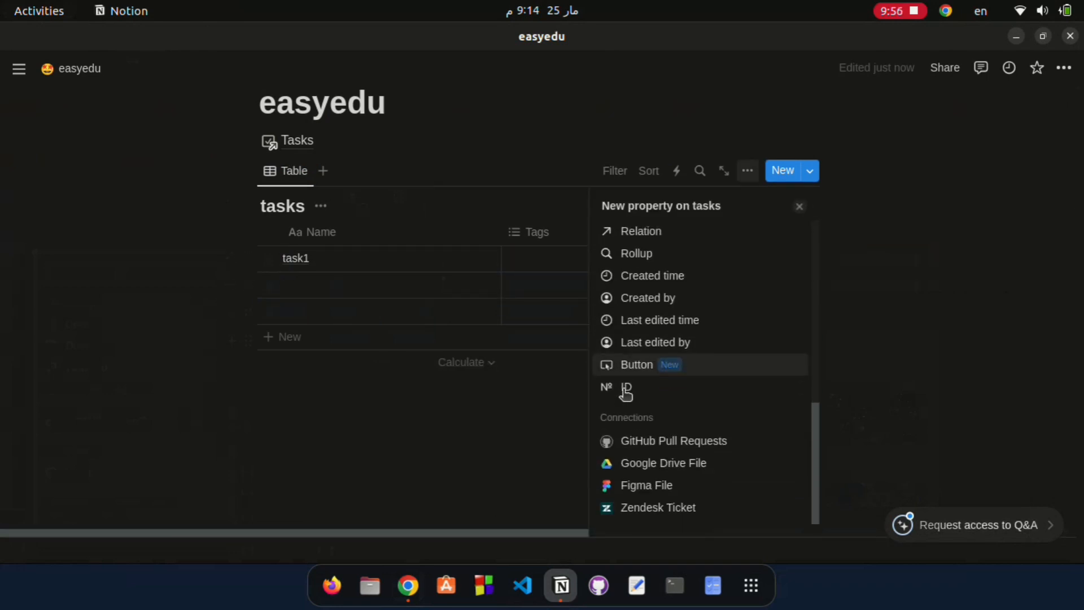
{"action": "scroll", "coordinate": [624, 390], "scroll_direction": "up", "scroll_amount": 10}
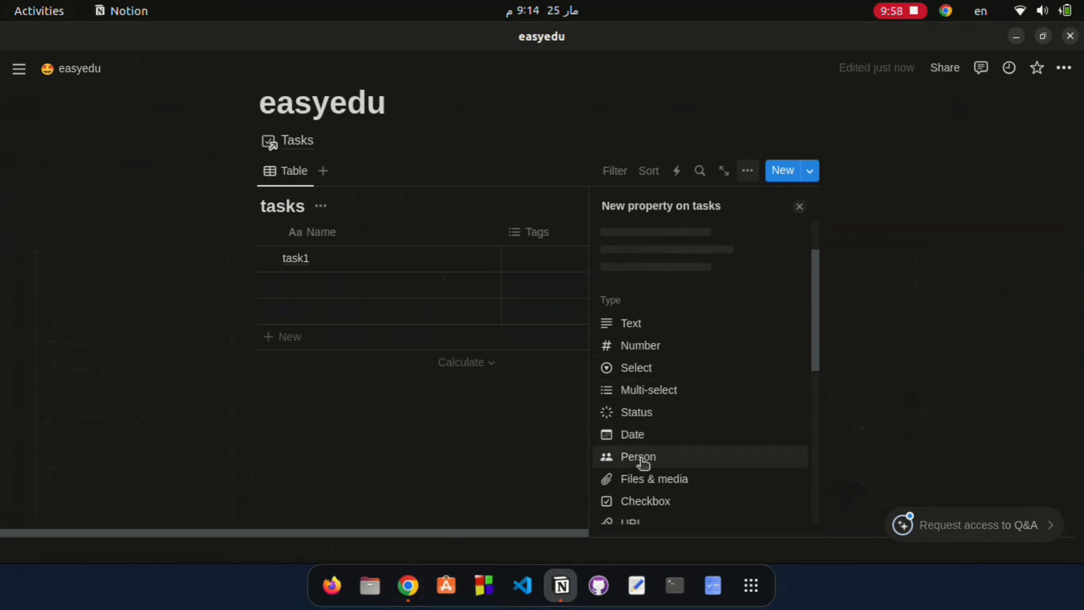
{"action": "scroll", "coordinate": [642, 440], "scroll_direction": "down", "scroll_amount": 2}
{"action": "left_click", "coordinate": [629, 406]}
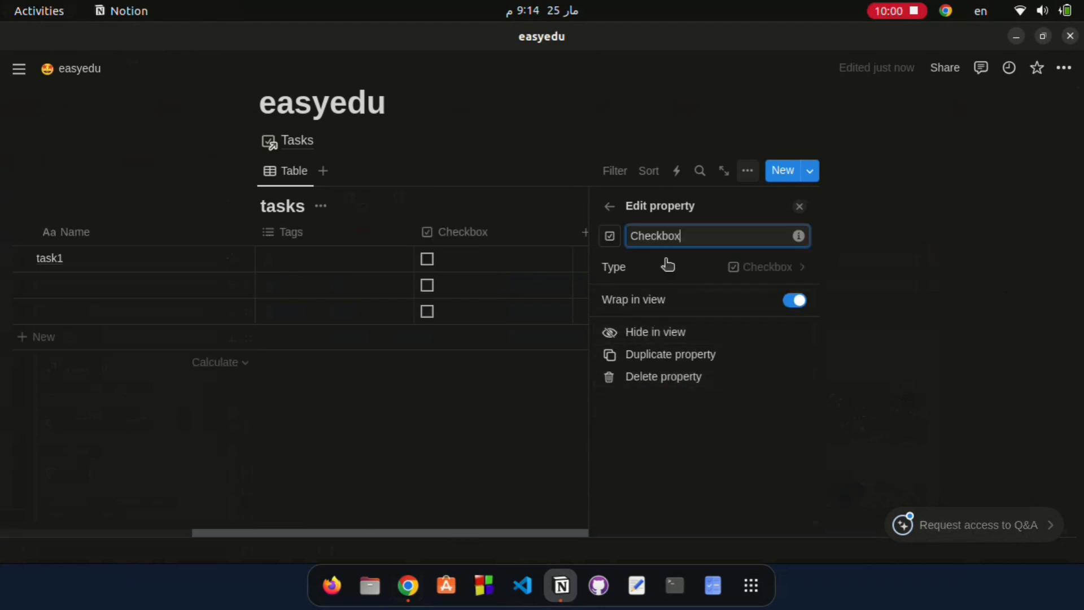
- Clear the new checkbox property's name, leaving its column header without text, and close the property settings
{"action": "key", "text": "BackSpace"}
{"action": "key", "text": "BackSpace"}
{"action": "key", "text": "BackSpace"}
{"action": "key", "text": "BackSpace"}
{"action": "key", "text": "BackSpace"}
{"action": "key", "text": "BackSpace"}
{"action": "key", "text": "BackSpace"}
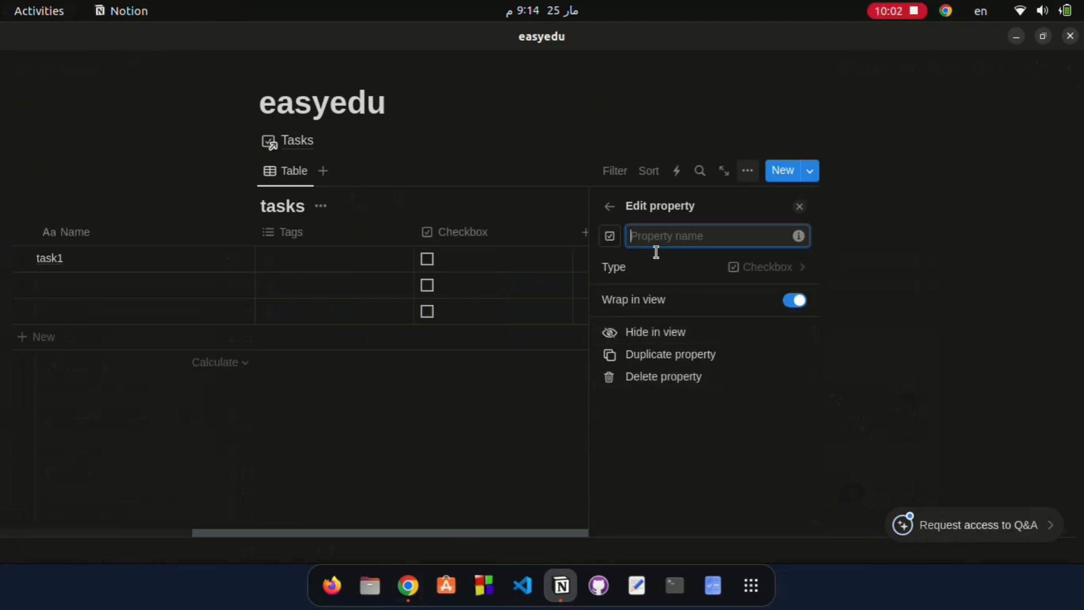
{"action": "left_click", "coordinate": [608, 207]}
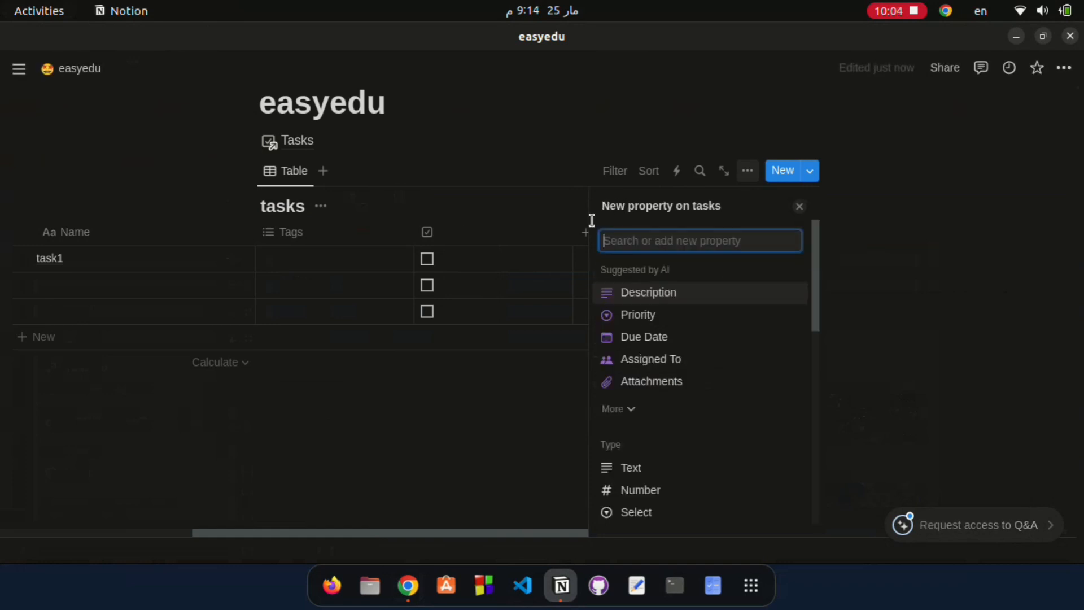
{"action": "left_click", "coordinate": [509, 440]}
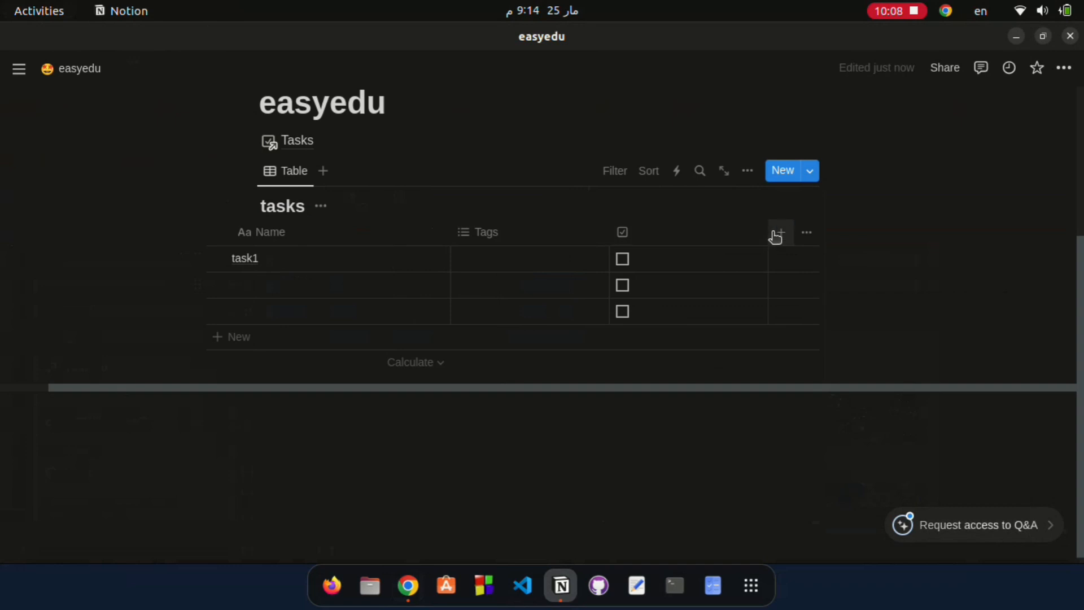
- Move the checkbox column before the Name column, make it narrow, and check all three rows
{"action": "left_click_drag", "start_coordinate": [769, 232], "coordinate": [299, 241]}
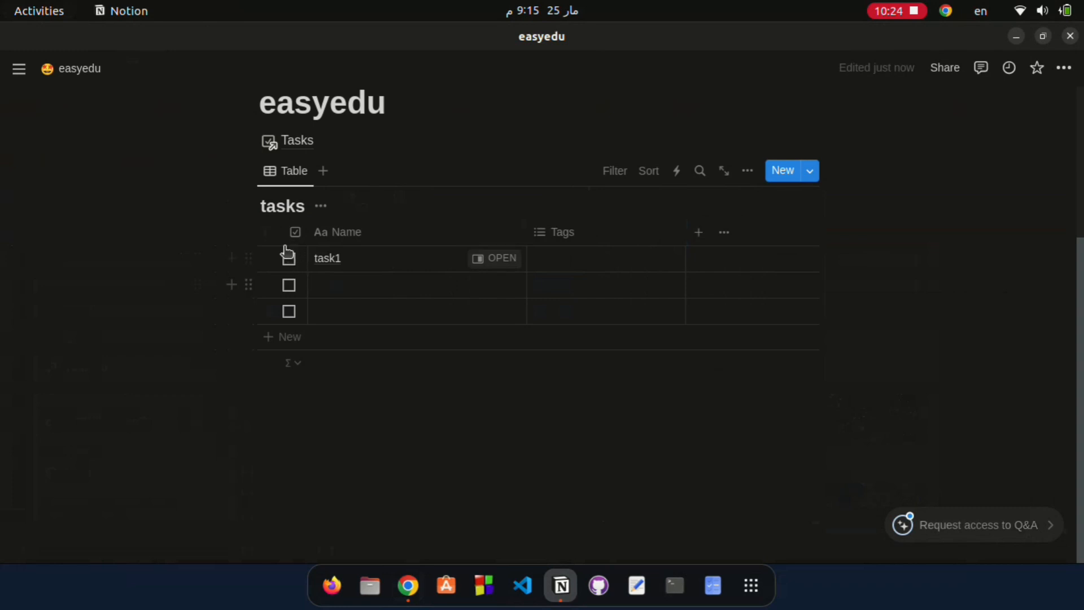
{"action": "left_click", "coordinate": [289, 263]}
{"action": "left_click", "coordinate": [289, 285]}
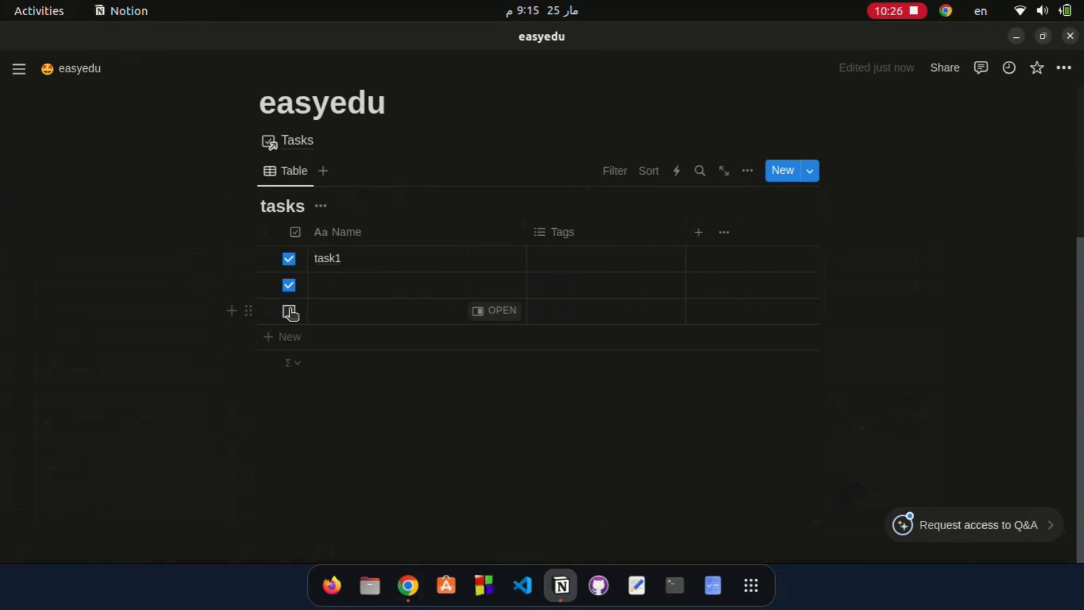
{"action": "left_click", "coordinate": [289, 311]}
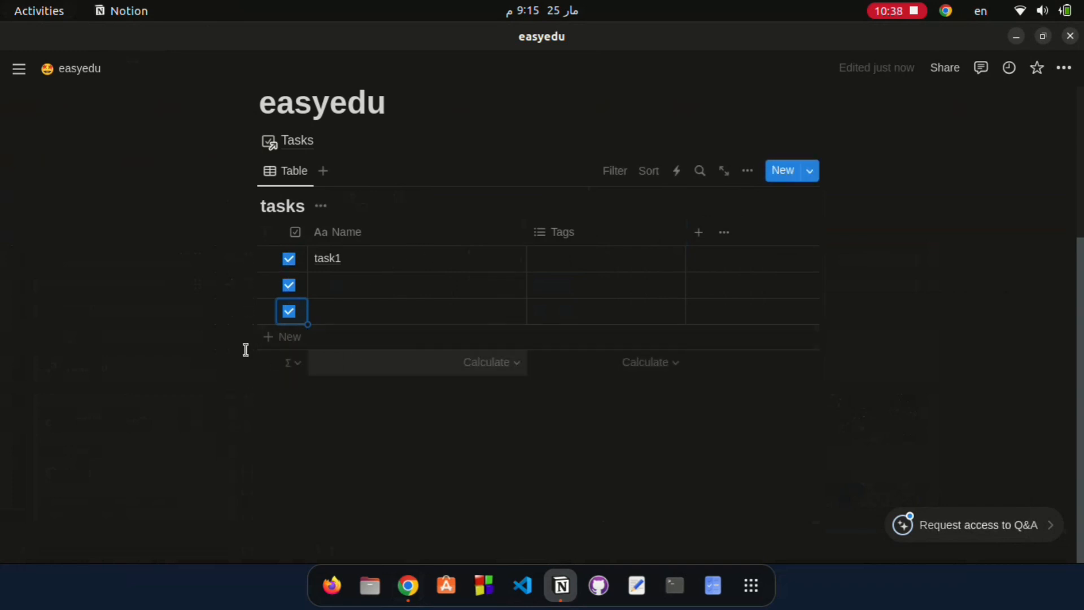
- Set the checkbox column's calculation to Percent checked and uncheck the third row
{"action": "left_click", "coordinate": [291, 366]}
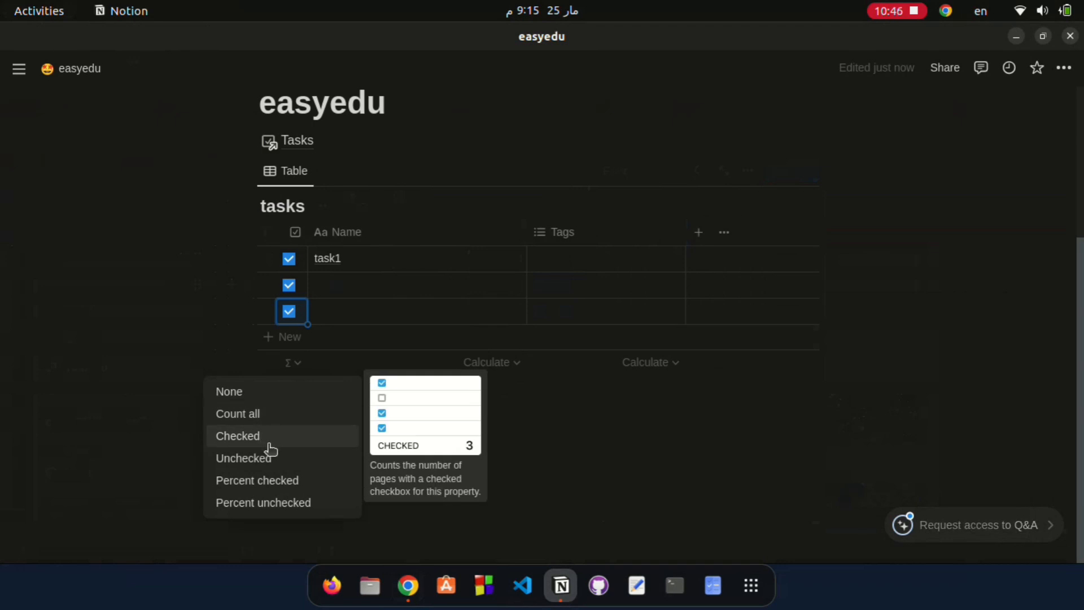
{"action": "left_click", "coordinate": [277, 481]}
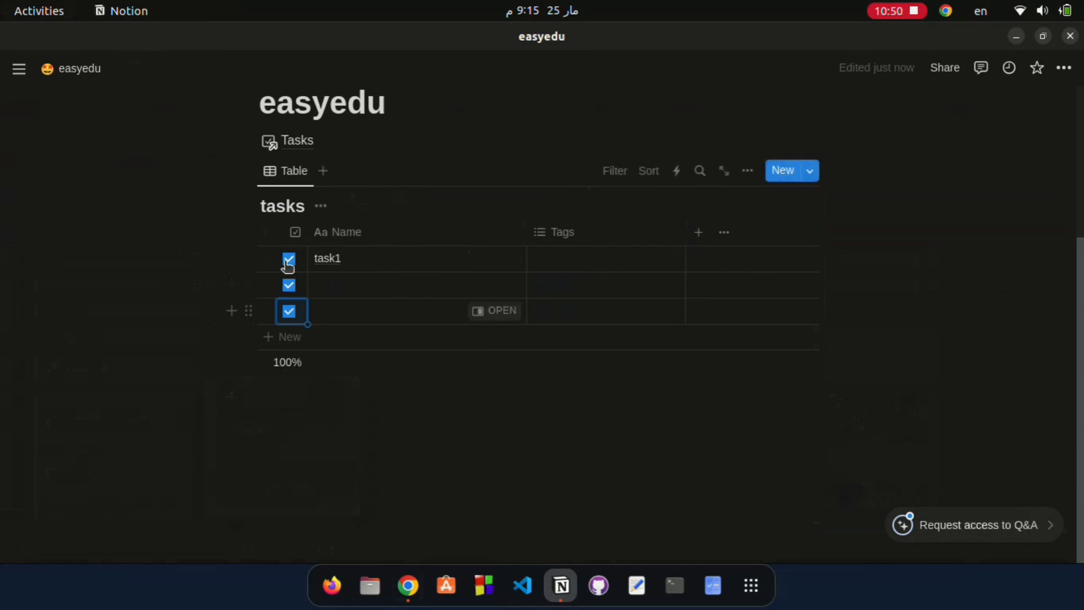
{"action": "left_click", "coordinate": [288, 311]}
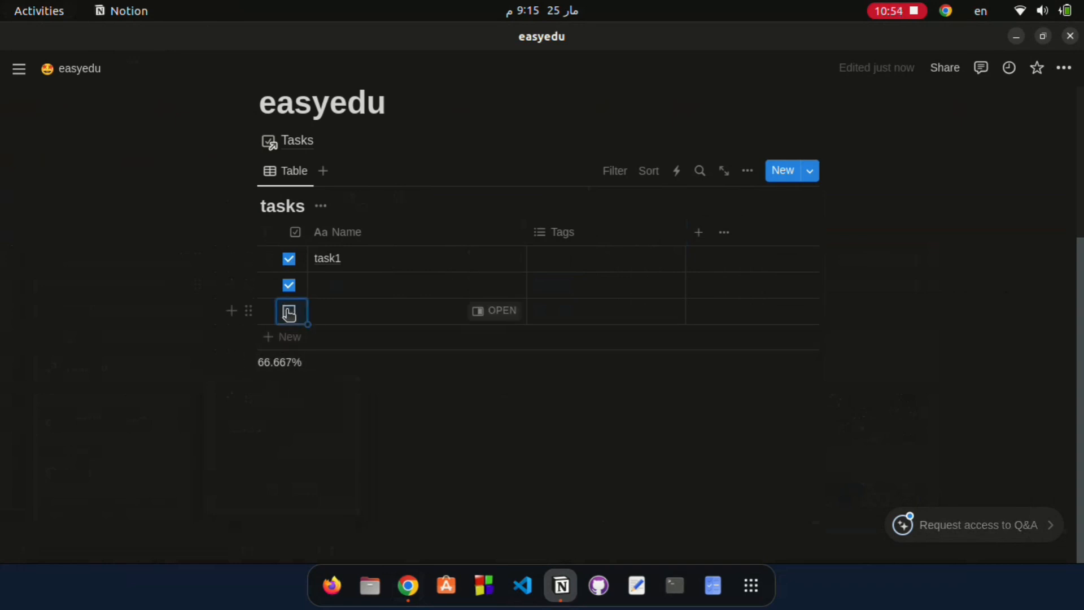
- Set the checkbox column's calculation to Checked and the Name column's to Count all, with the third row checked again
{"action": "left_click", "coordinate": [283, 361]}
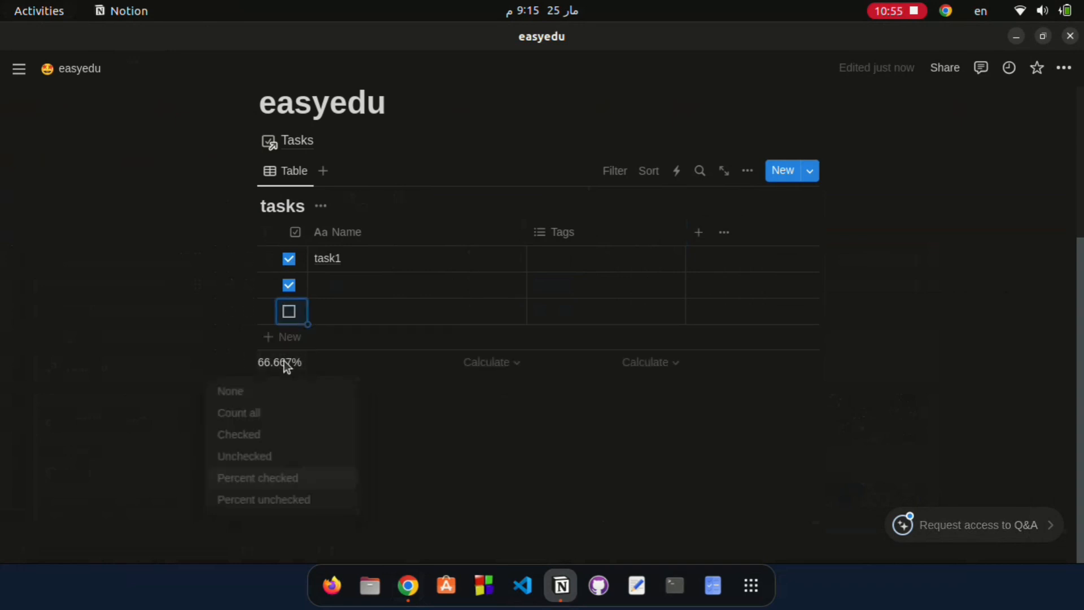
{"action": "left_click", "coordinate": [261, 438]}
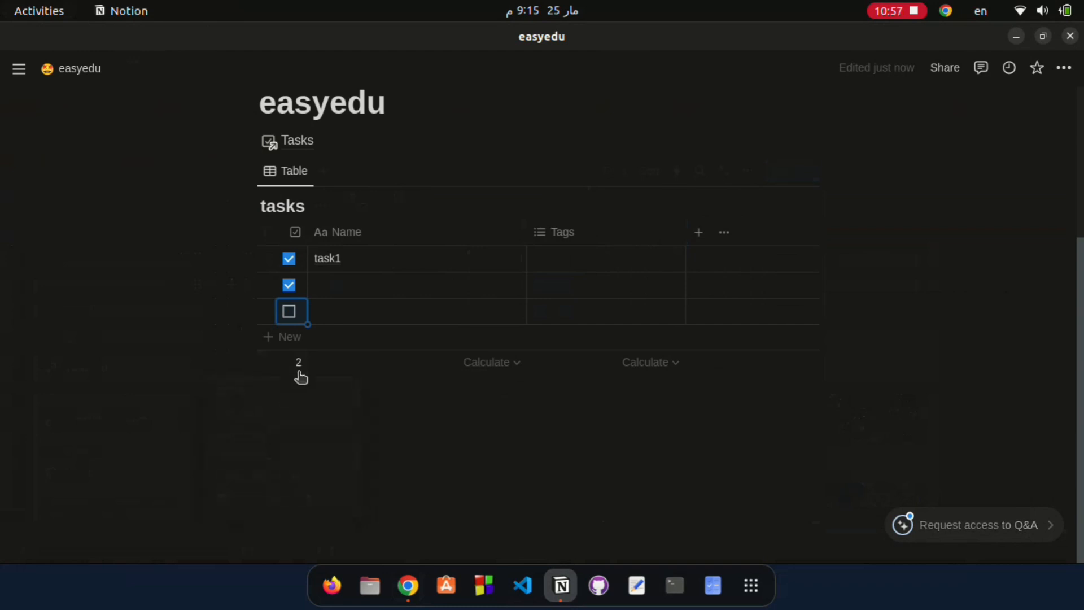
{"action": "left_click", "coordinate": [289, 314]}
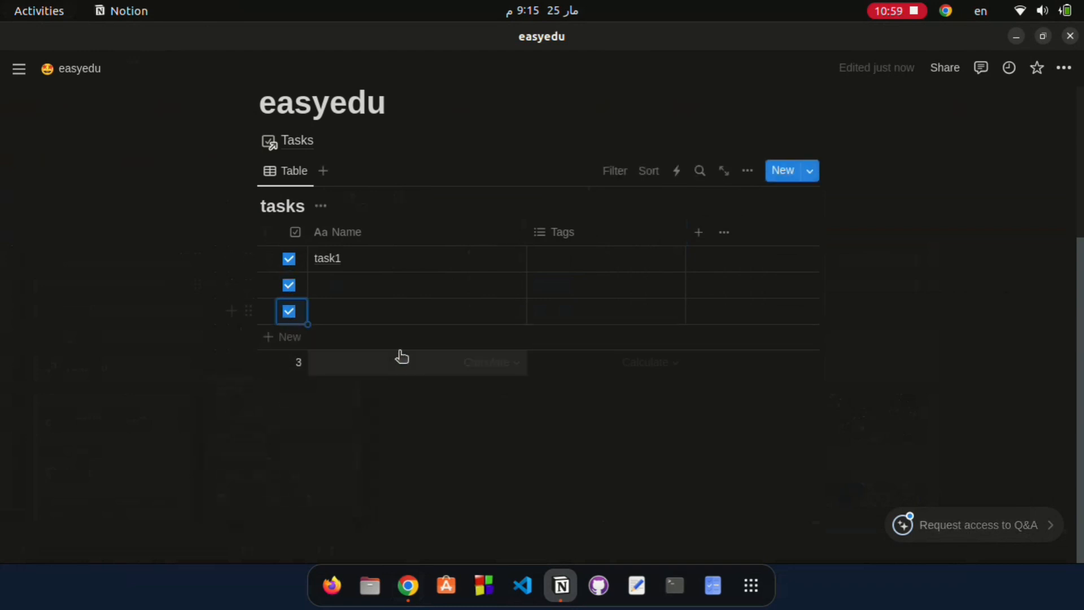
{"action": "left_click", "coordinate": [499, 365]}
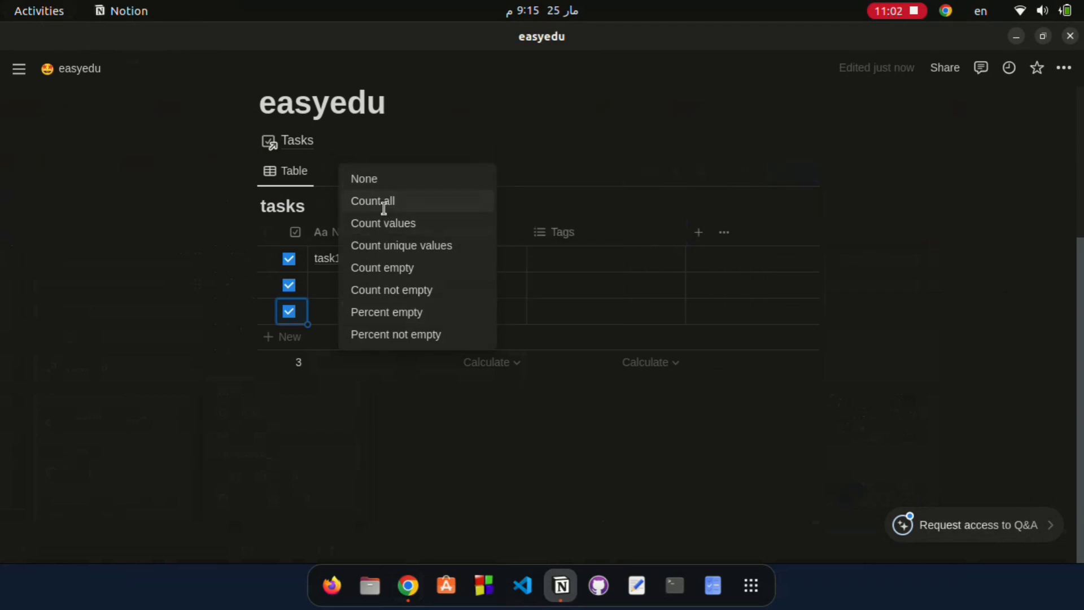
{"action": "left_click", "coordinate": [383, 206]}
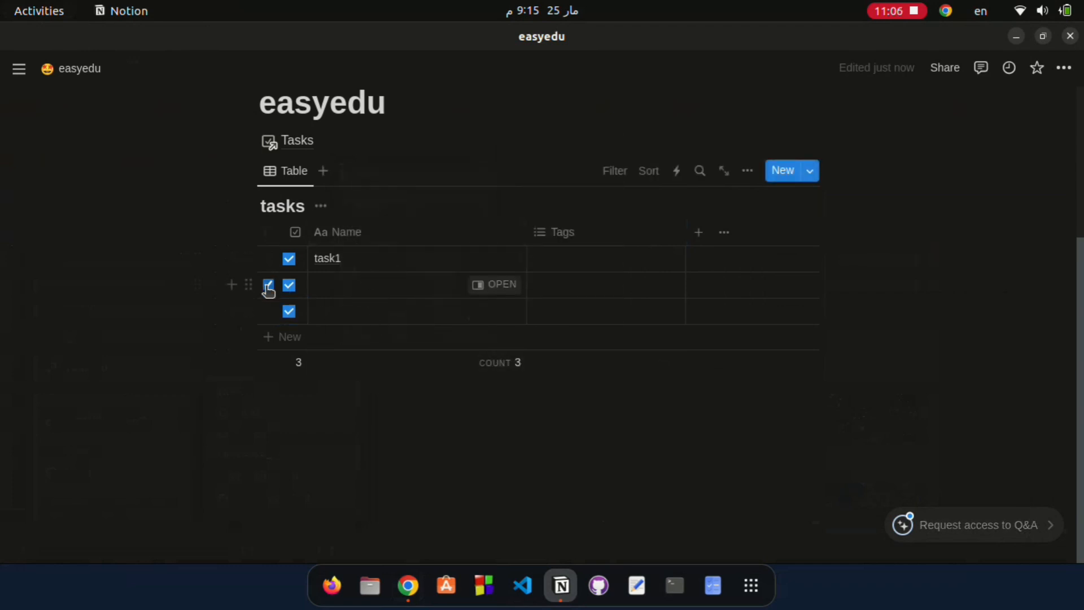
- Delete the second and third rows of the table and add two new empty rows below task1
{"action": "left_click", "coordinate": [268, 285]}
{"action": "left_click", "coordinate": [270, 313]}
{"action": "key", "text": "Delete"}
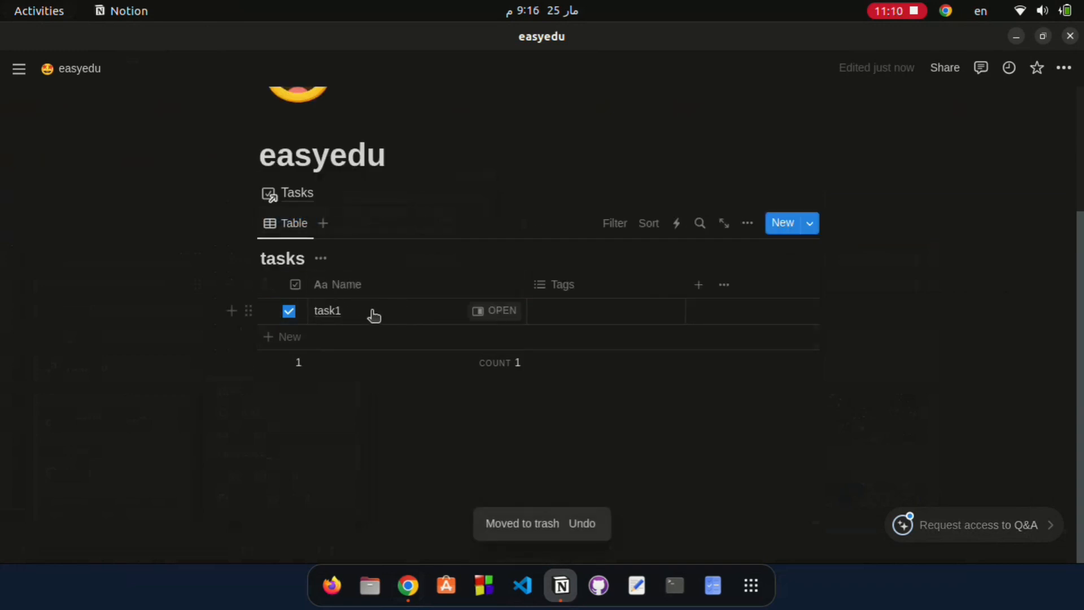
{"action": "left_click", "coordinate": [285, 339]}
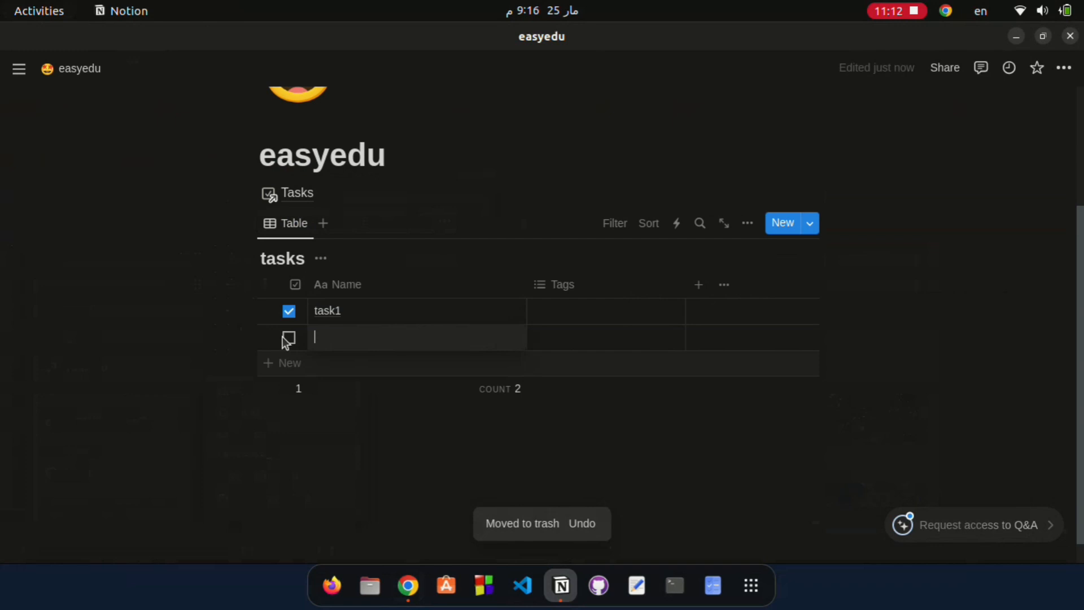
{"action": "left_click", "coordinate": [297, 362]}
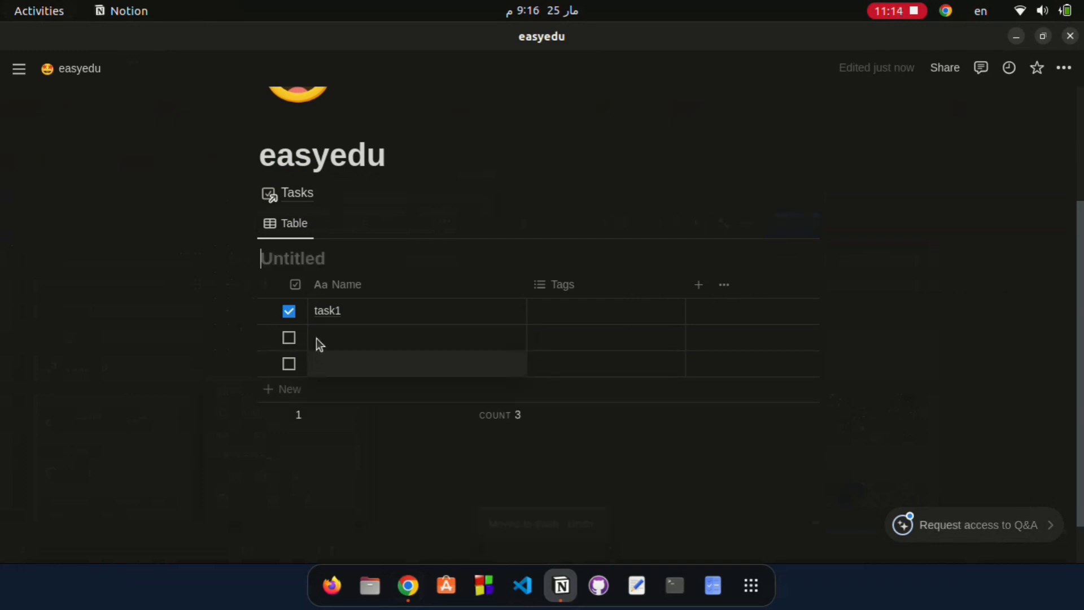
{"action": "key", "text": "Escape"}
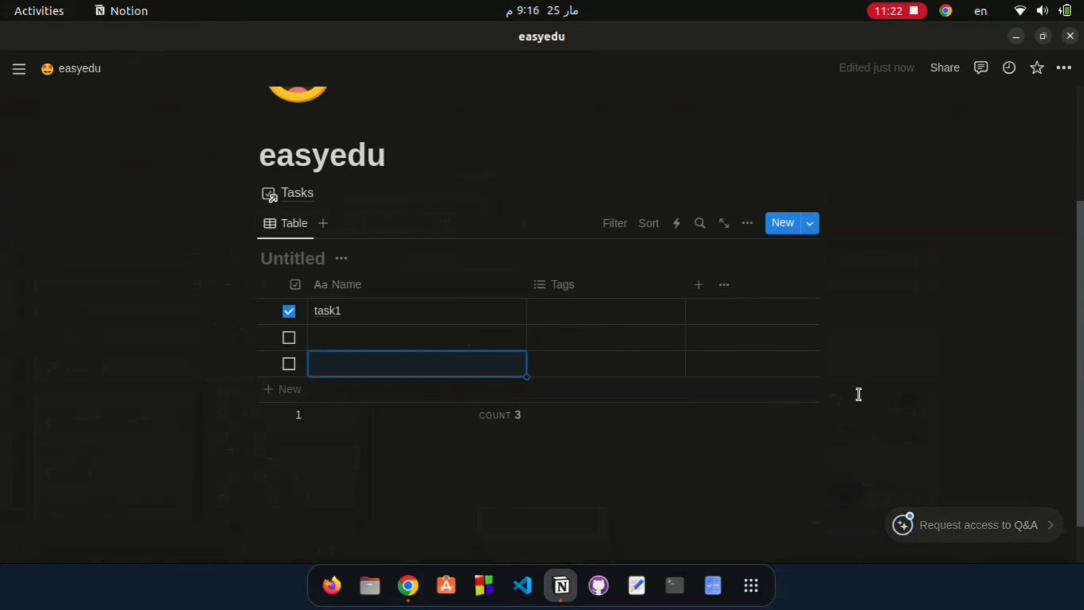
- Rename the Tags column to "category"
{"action": "left_click", "coordinate": [563, 285]}
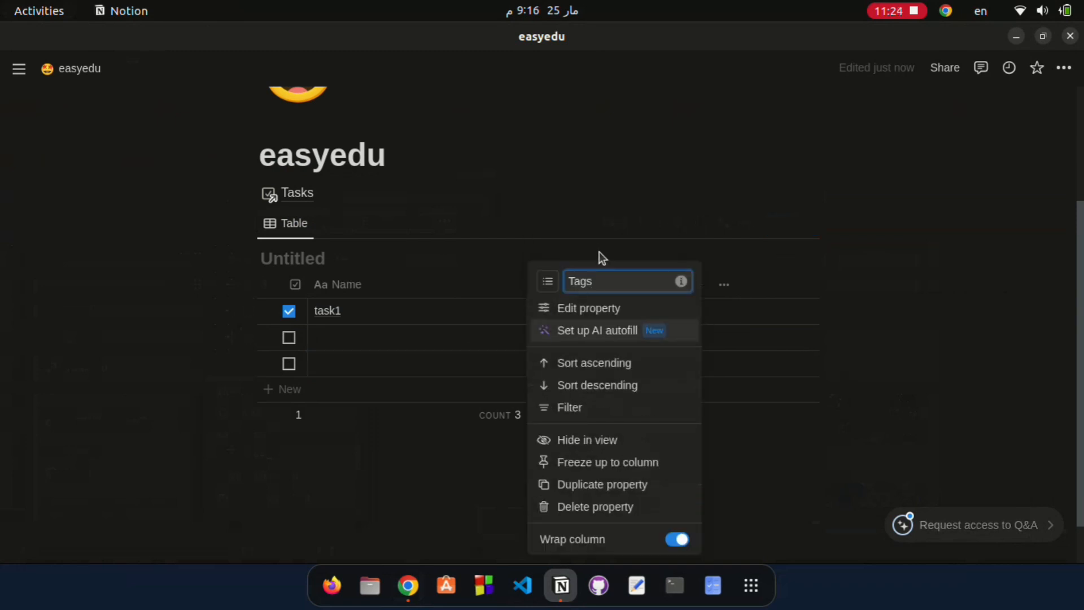
{"action": "left_click", "coordinate": [499, 289]}
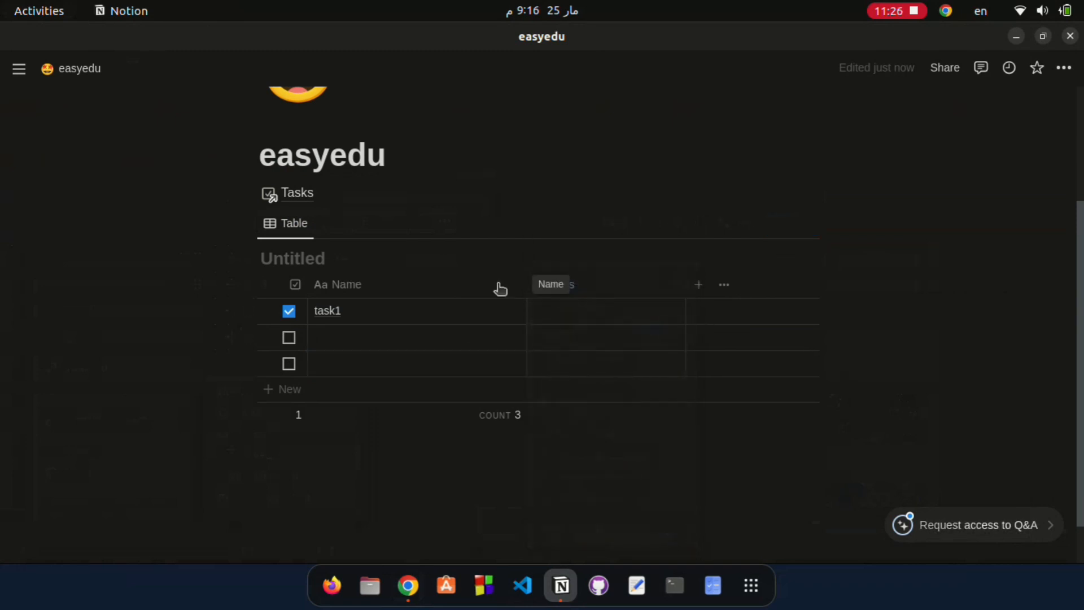
{"action": "left_click", "coordinate": [561, 286]}
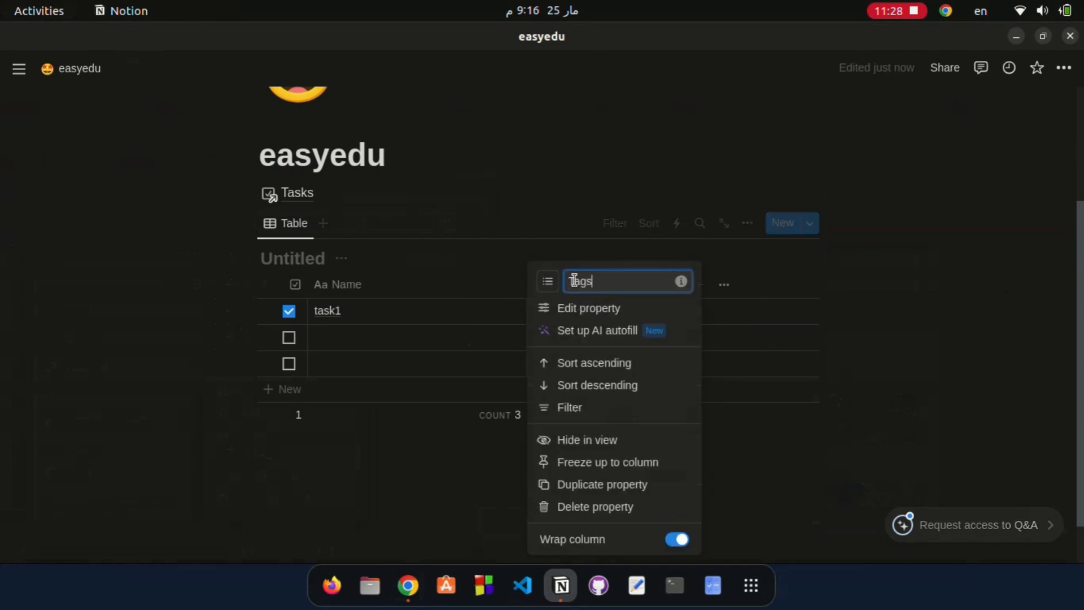
{"action": "type", "text": "ca"}
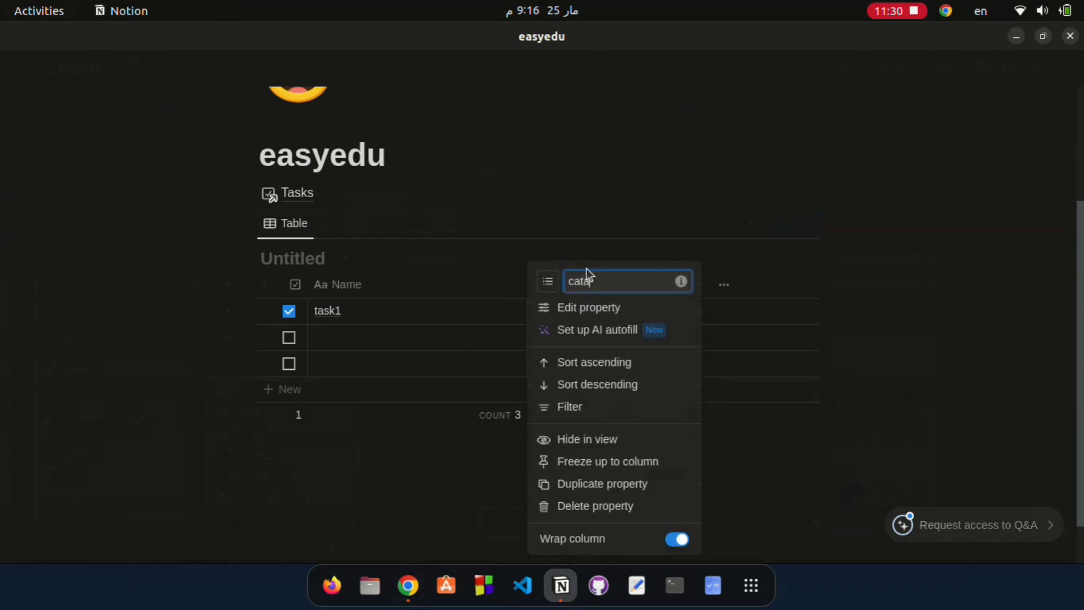
{"action": "type", "text": "tegor"}
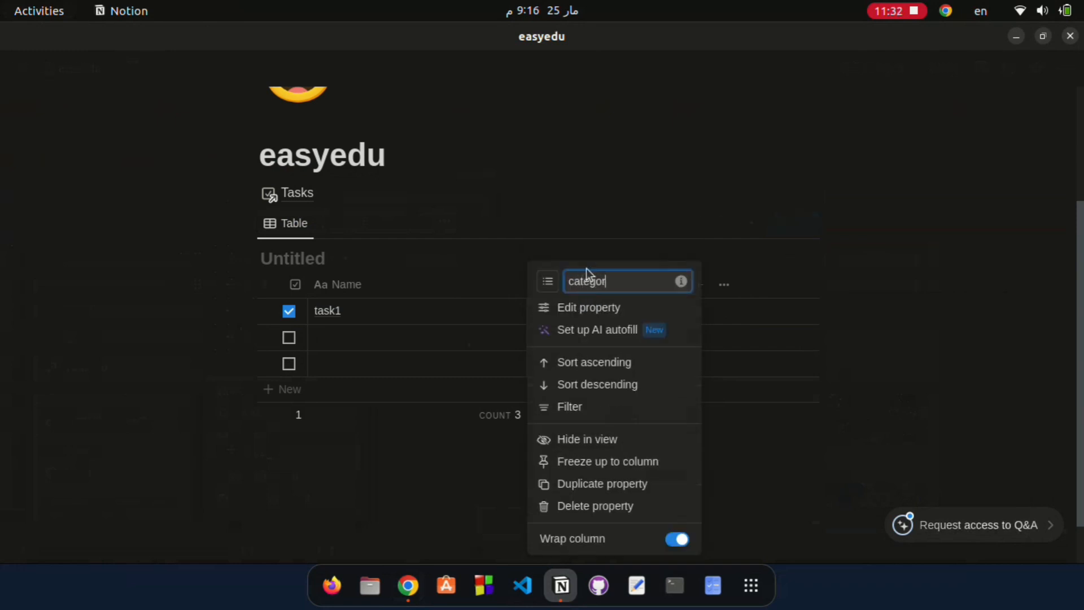
{"action": "type", "text": "y"}
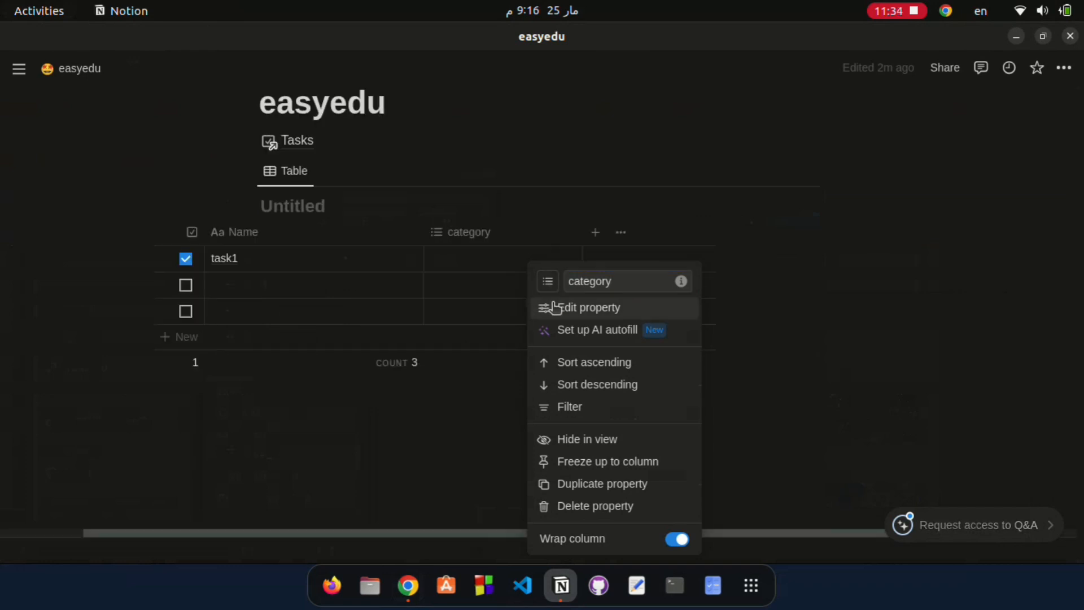
- Review the available property types for the category column and keep Multi-select
{"action": "left_click", "coordinate": [556, 308]}
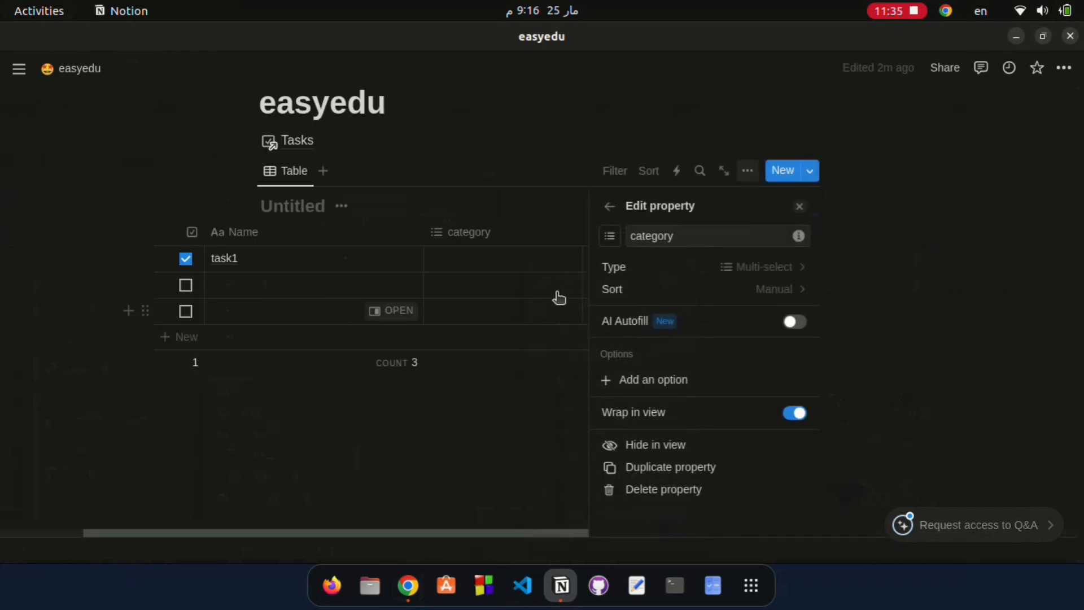
{"action": "left_click", "coordinate": [678, 272]}
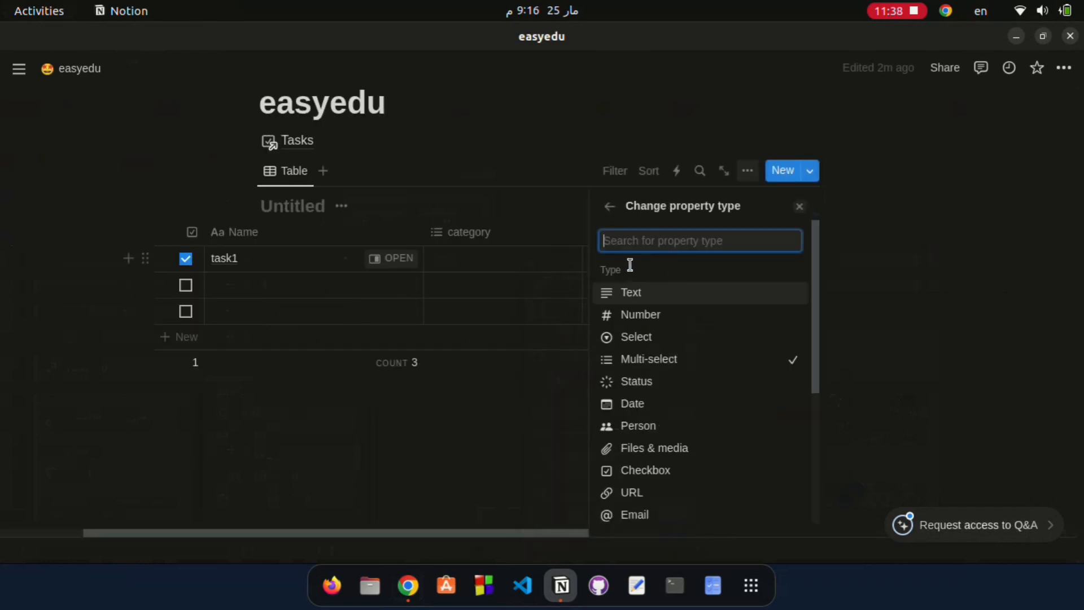
{"action": "left_click", "coordinate": [653, 361]}
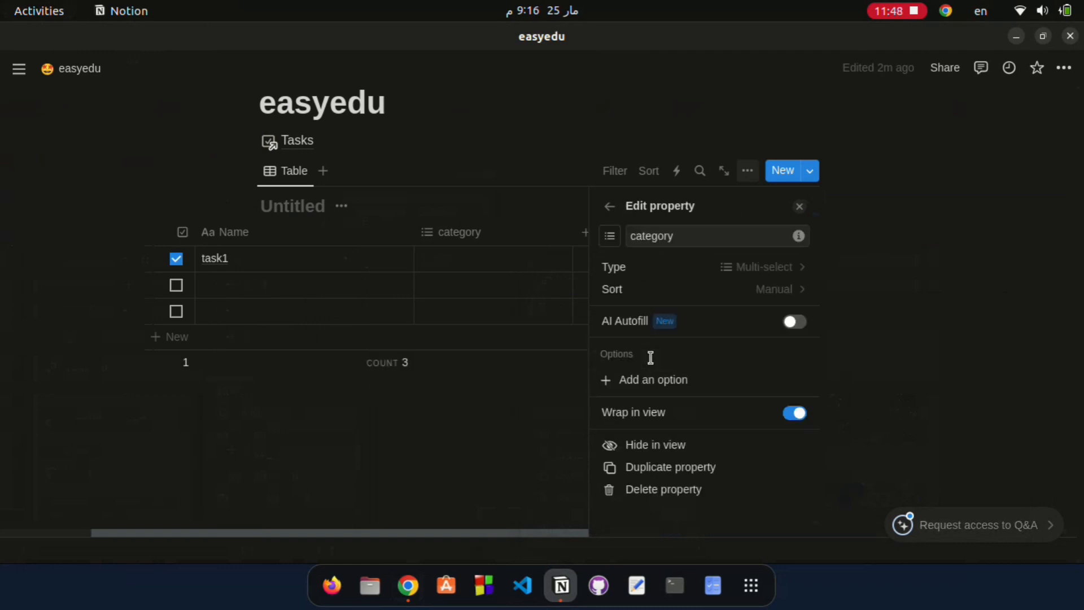
{"action": "left_click", "coordinate": [801, 207]}
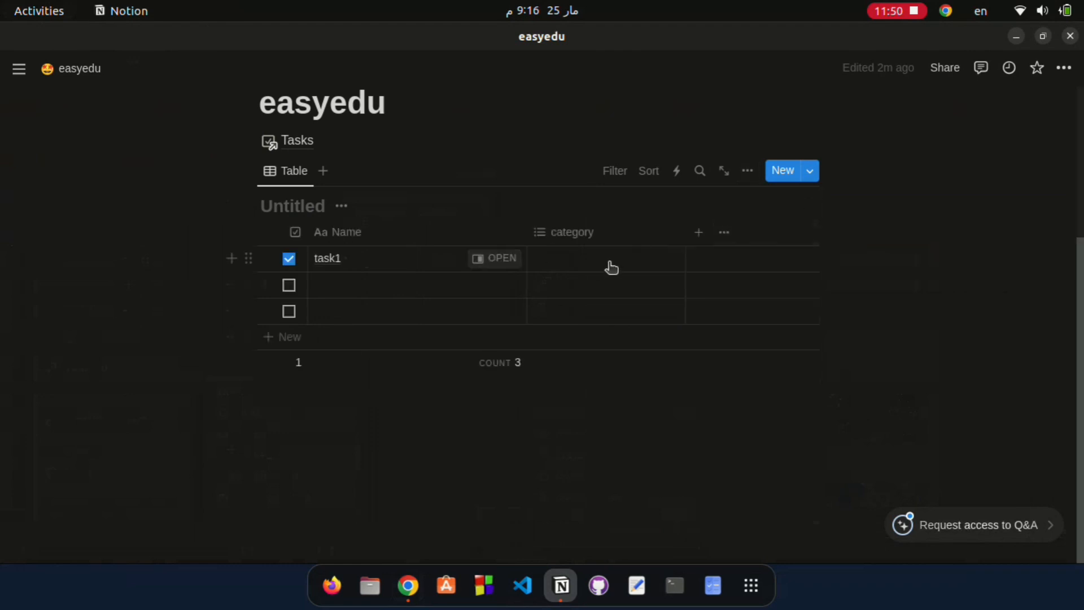
- Create the option "education" in the category column and assign it to task1
{"action": "left_click", "coordinate": [558, 260]}
{"action": "type", "text": "education"}
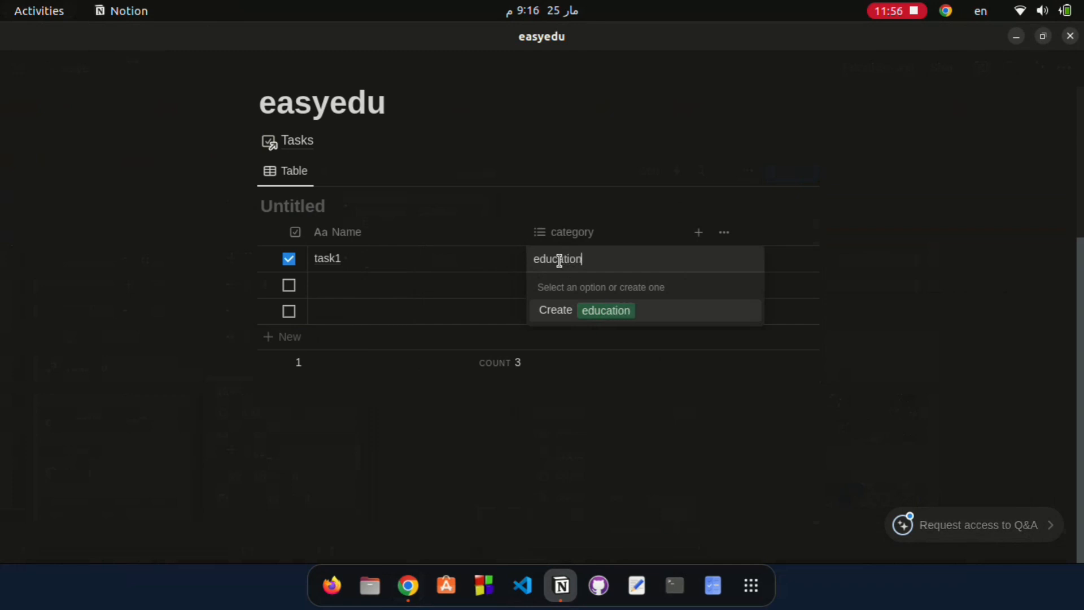
{"action": "key", "text": "Return"}
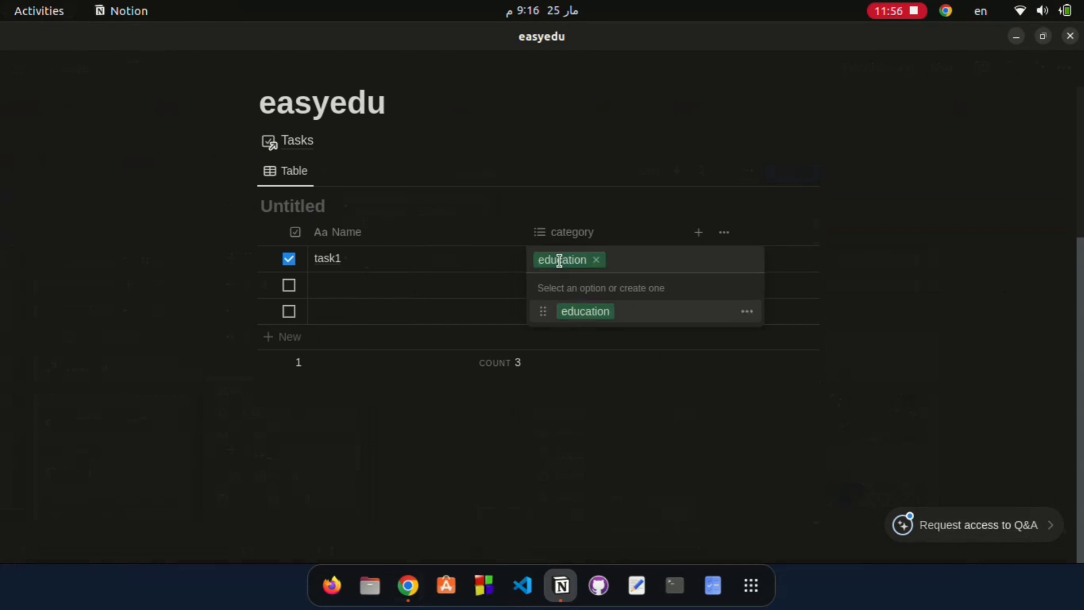
{"action": "key", "text": "Escape"}
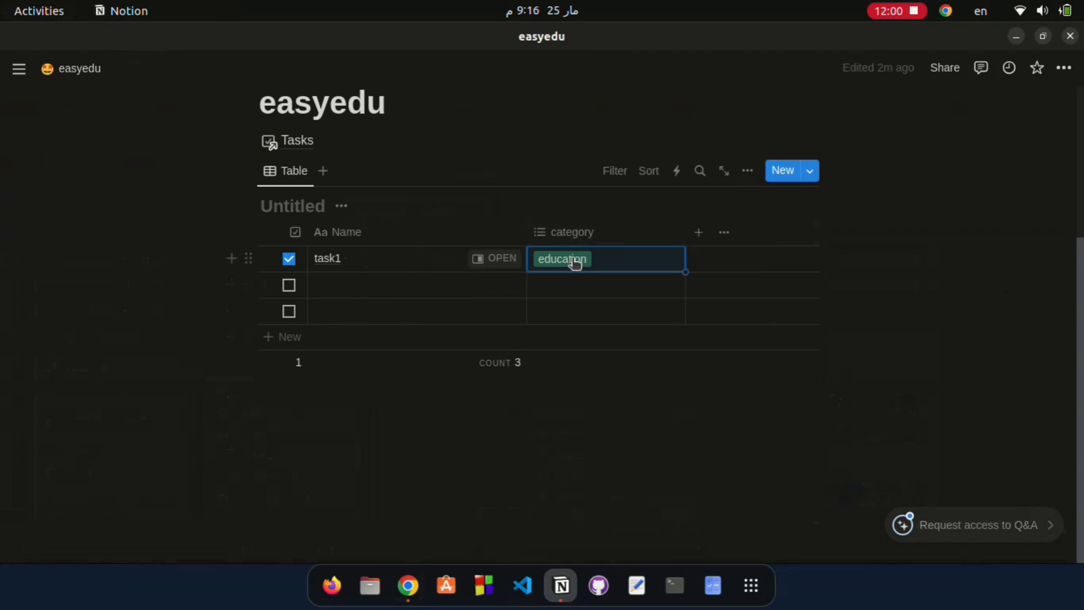
- Assign education to the second row's category, and create the options health and work on task1
{"action": "left_click", "coordinate": [571, 285]}
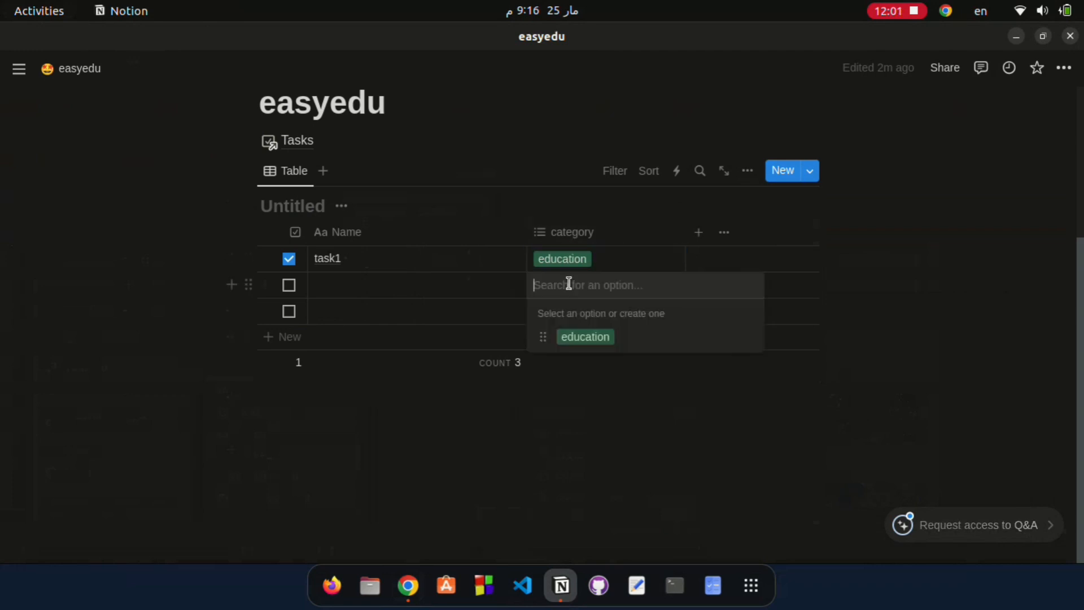
{"action": "left_click", "coordinate": [588, 336]}
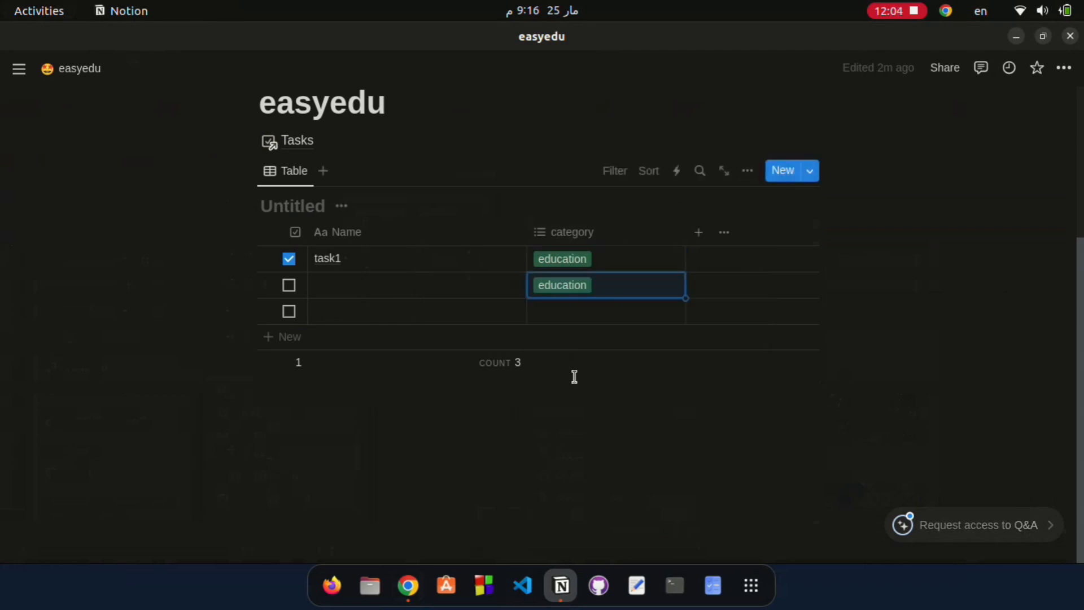
{"action": "left_click", "coordinate": [615, 259]}
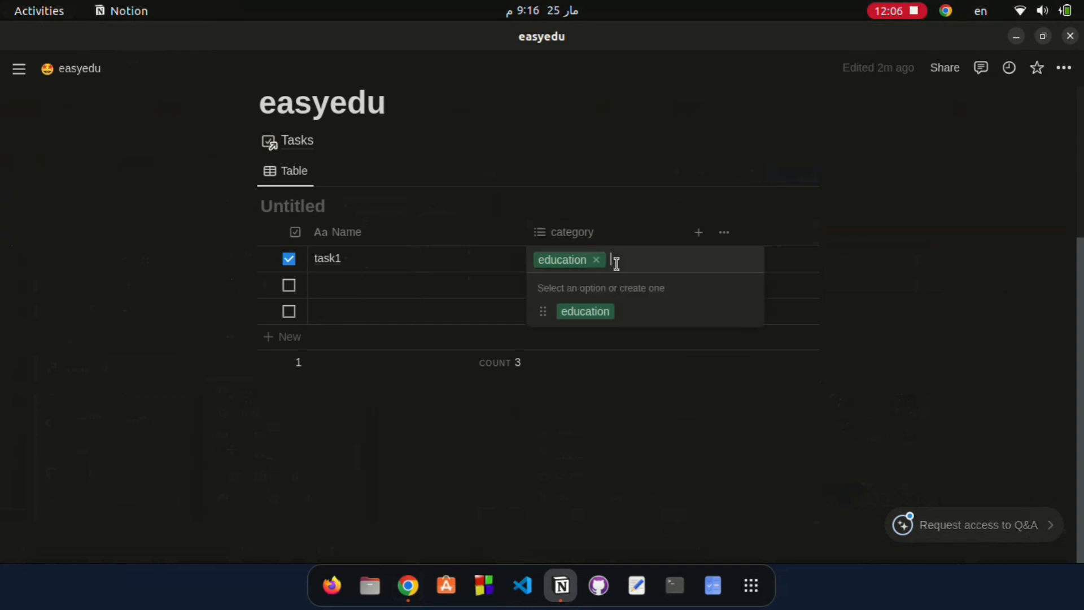
{"action": "type", "text": "health"}
{"action": "key", "text": "Return"}
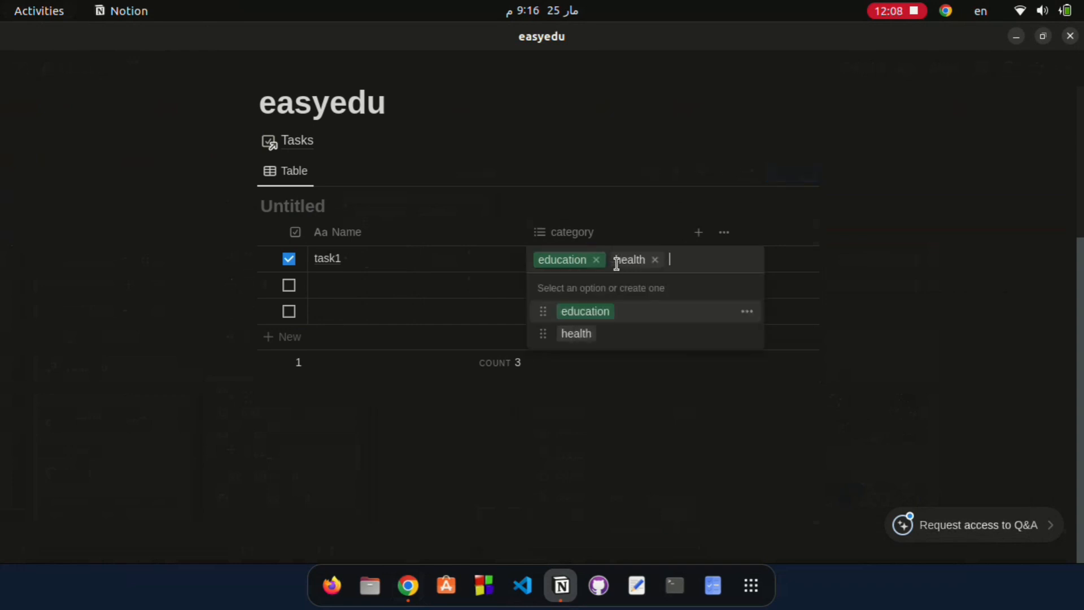
{"action": "type", "text": "wi"}
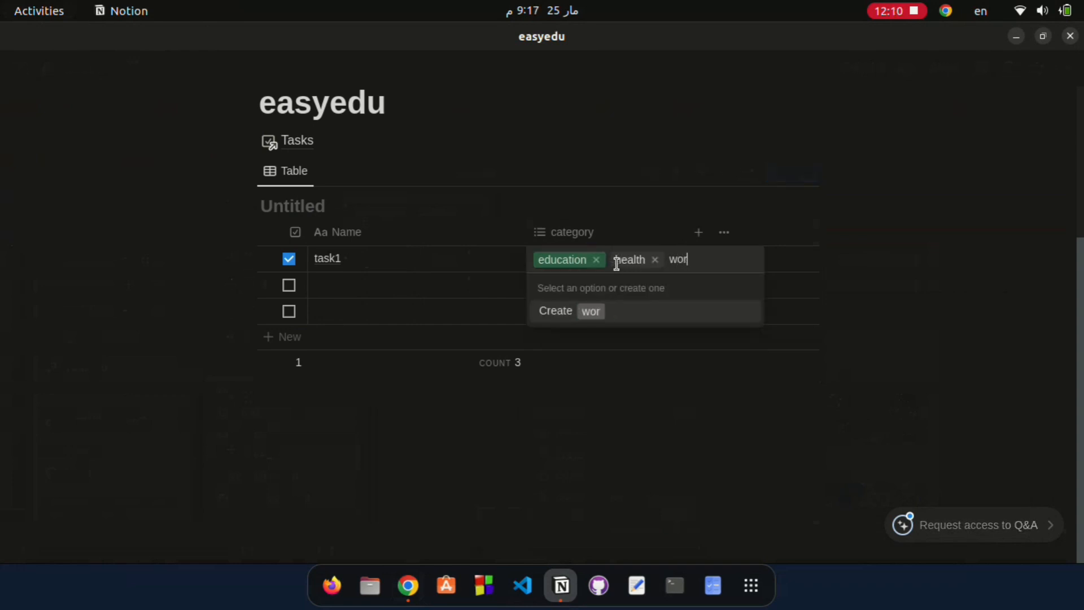
{"action": "type", "text": "rk"}
{"action": "key", "text": "Return"}
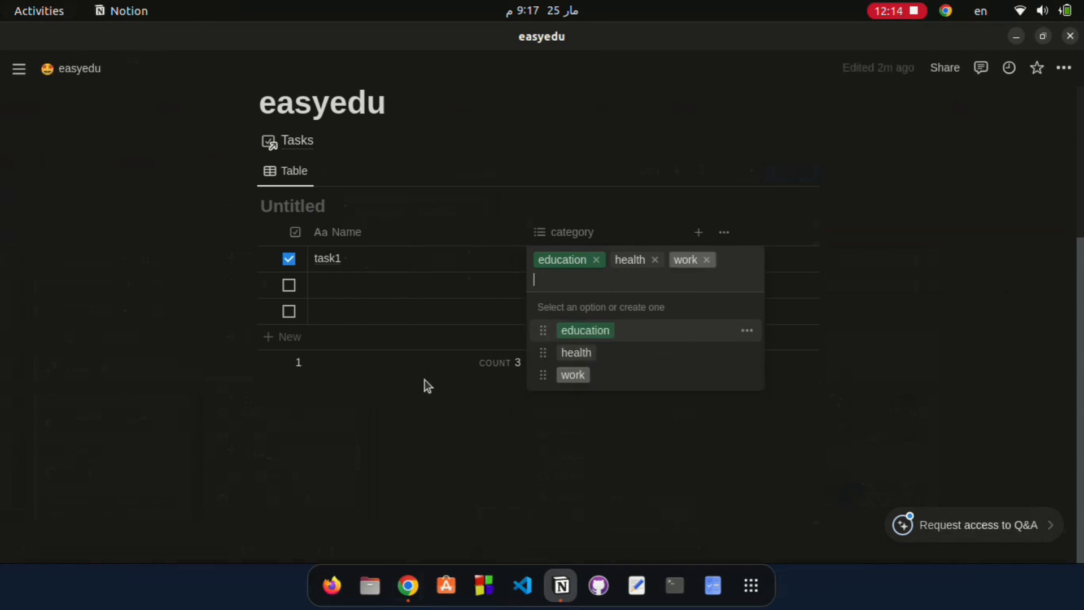
{"action": "key", "text": "Escape"}
- Set the color of the health option to green and of the education option to red
{"action": "left_click", "coordinate": [681, 262]}
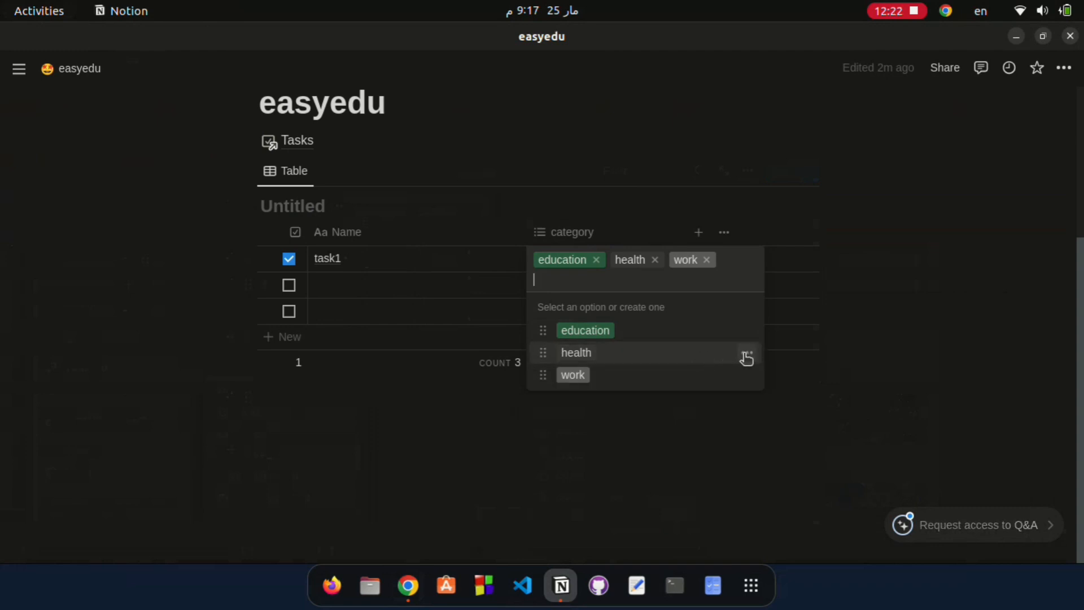
{"action": "left_click", "coordinate": [750, 358]}
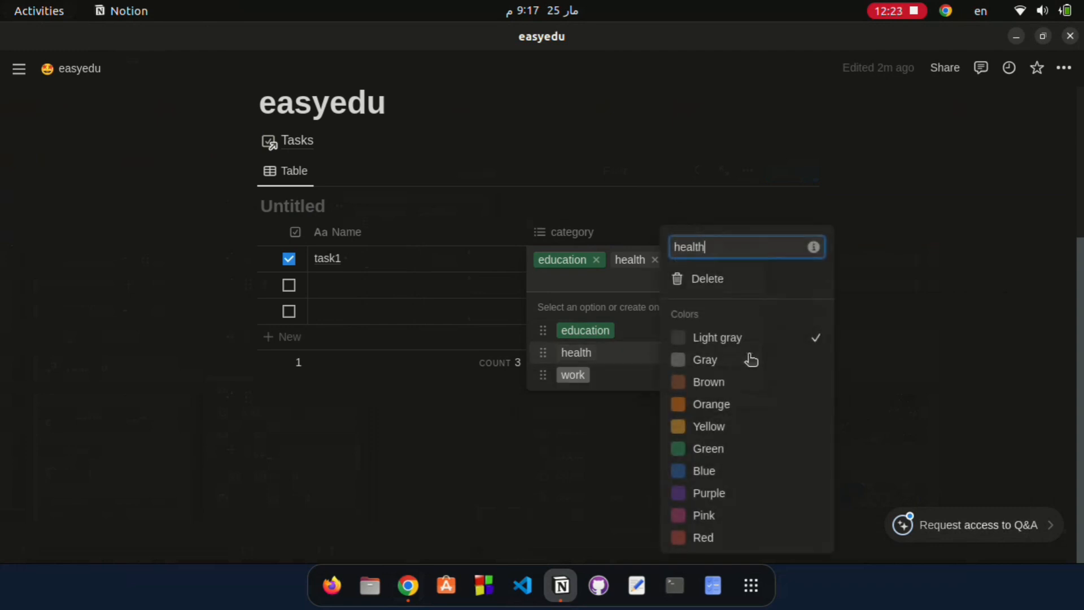
{"action": "left_click", "coordinate": [713, 448]}
{"action": "left_click", "coordinate": [603, 322]}
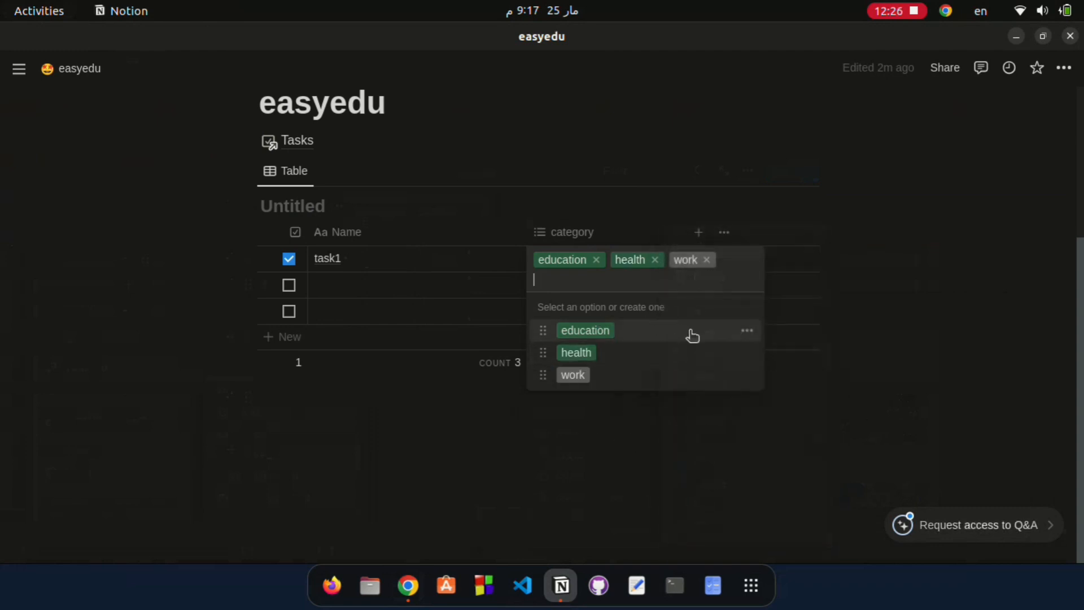
{"action": "left_click", "coordinate": [751, 337]}
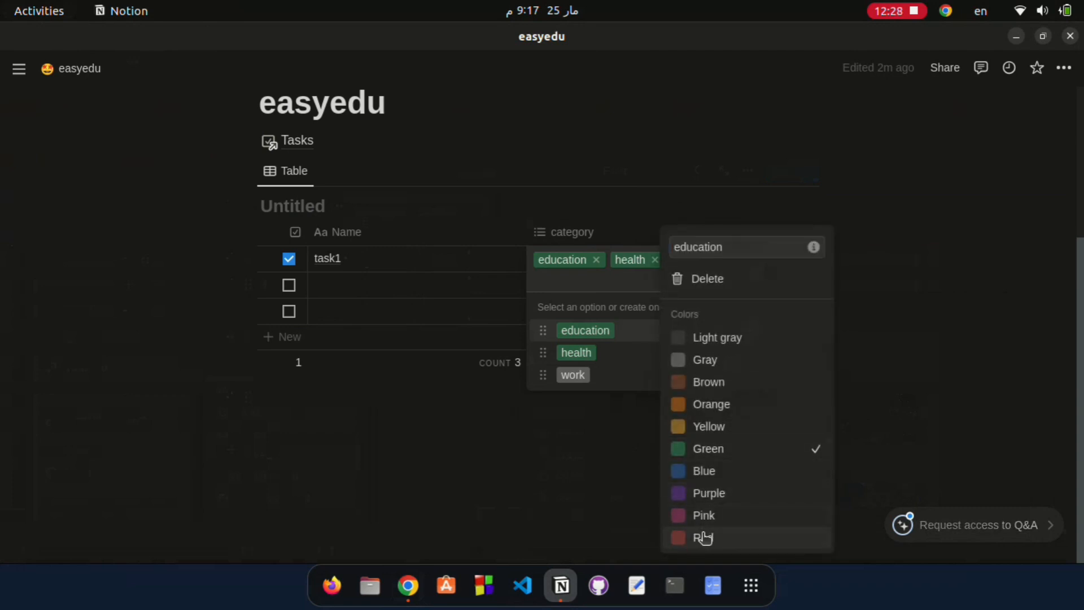
{"action": "left_click", "coordinate": [703, 537]}
{"action": "left_click", "coordinate": [516, 441]}
{"action": "left_click", "coordinate": [519, 444]}
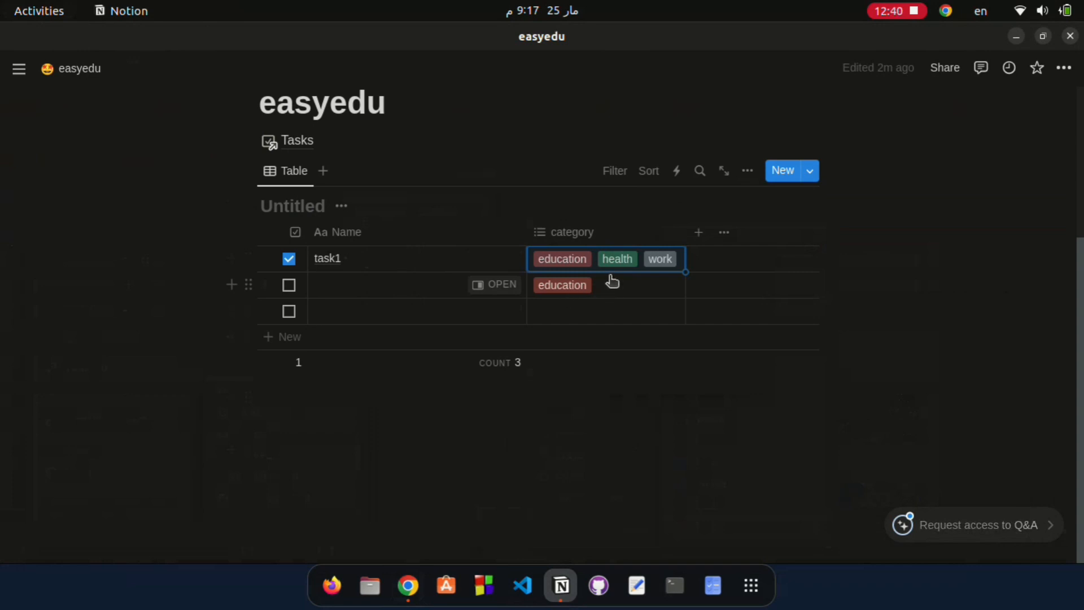
- Add a new property of type Select to the table after the category column
{"action": "left_click", "coordinate": [699, 237]}
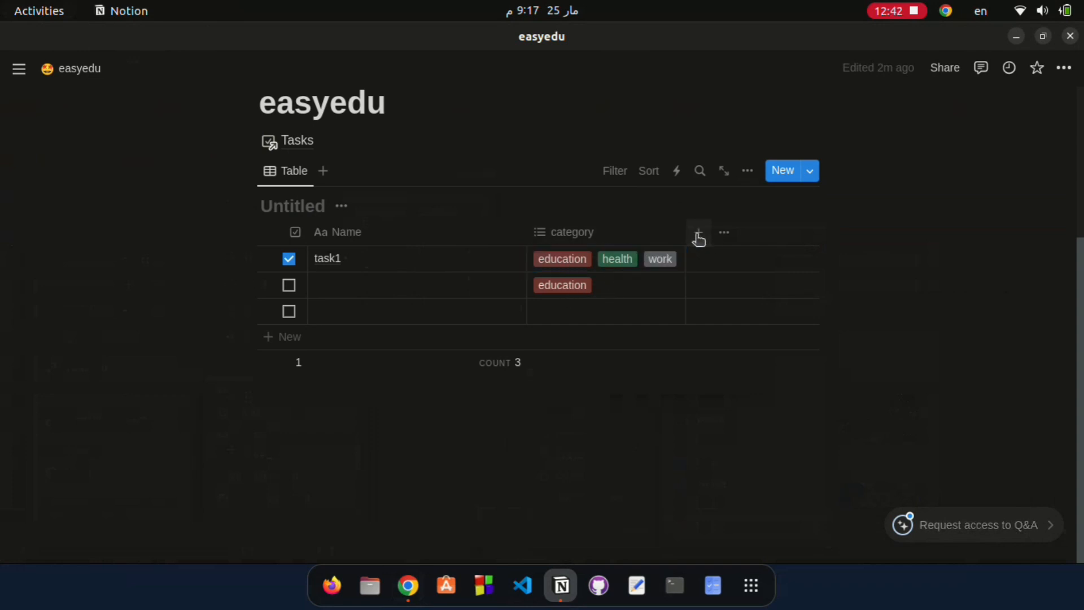
{"action": "scroll", "coordinate": [677, 337], "scroll_direction": "down", "scroll_amount": 3}
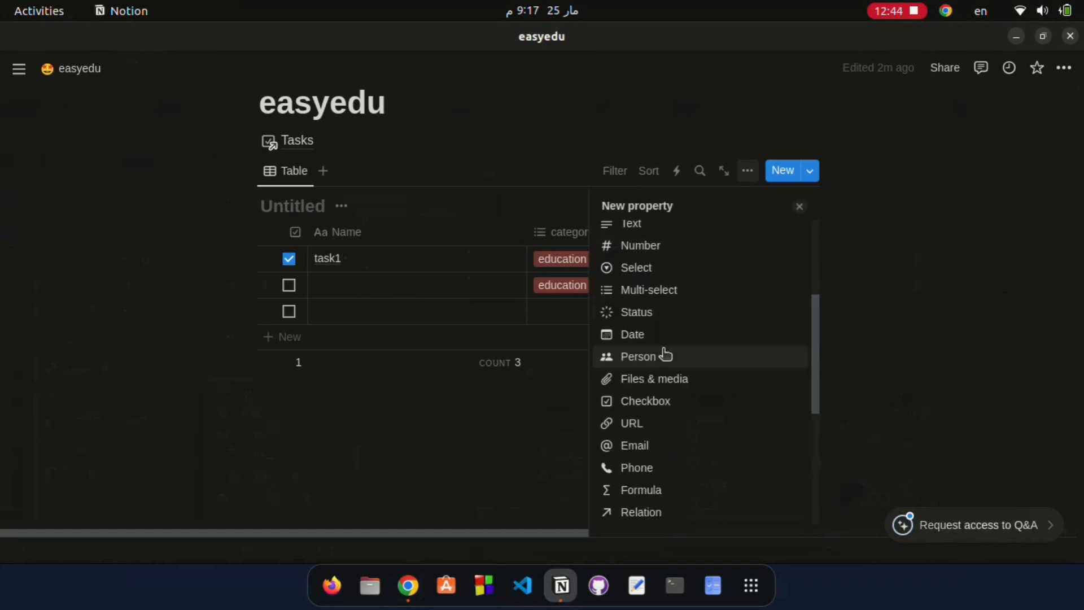
{"action": "scroll", "coordinate": [668, 345], "scroll_direction": "up", "scroll_amount": 3}
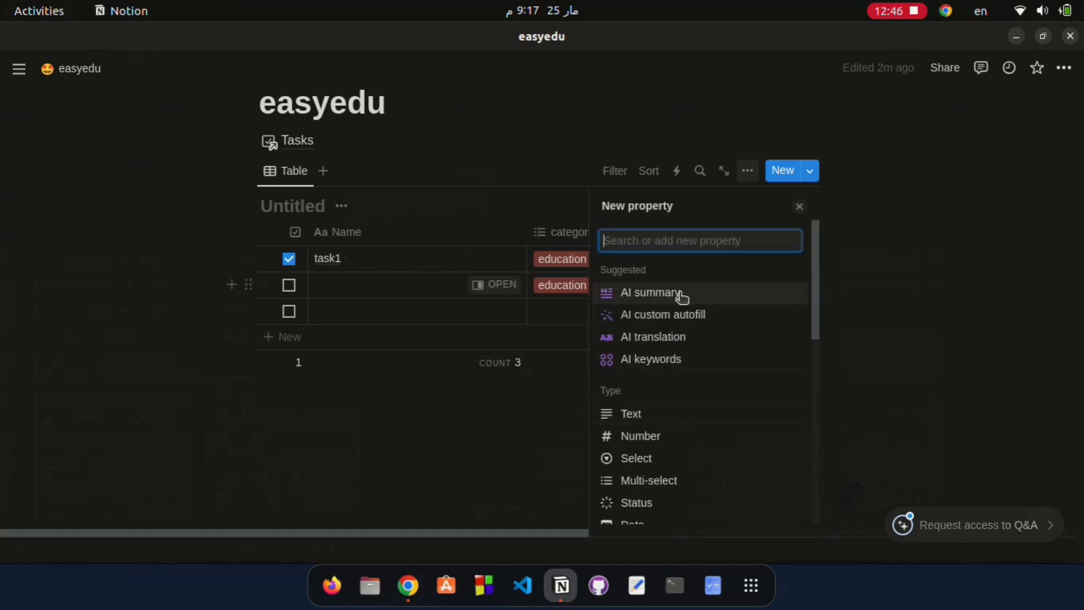
{"action": "key", "text": "super+space"}
{"action": "type", "text": "الا"}
{"action": "key", "text": "BackSpace"}
{"action": "key", "text": "BackSpace"}
{"action": "key", "text": "BackSpace"}
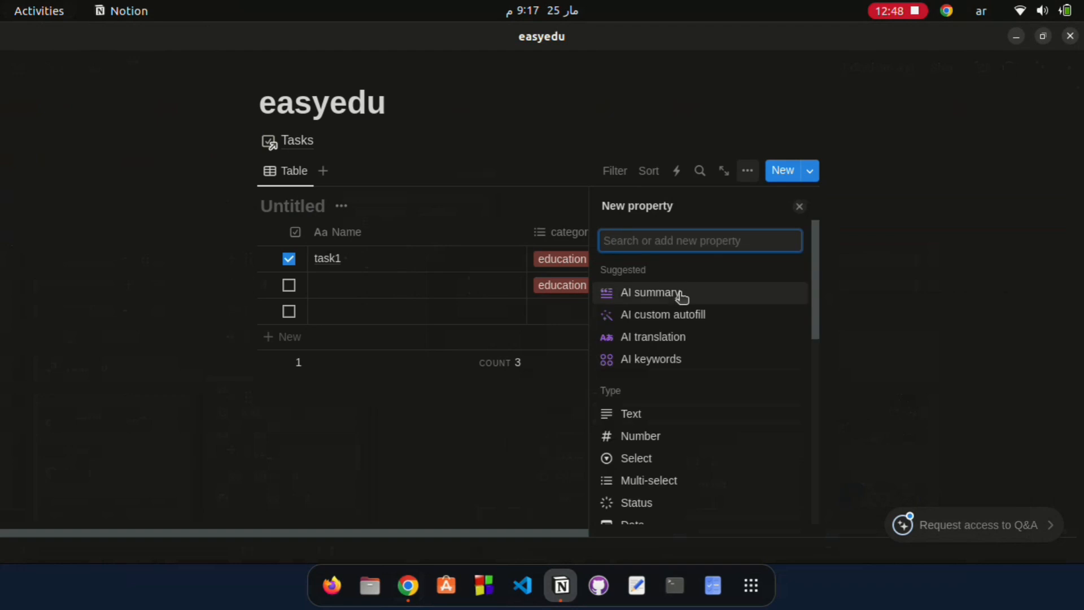
{"action": "left_click", "coordinate": [647, 465]}
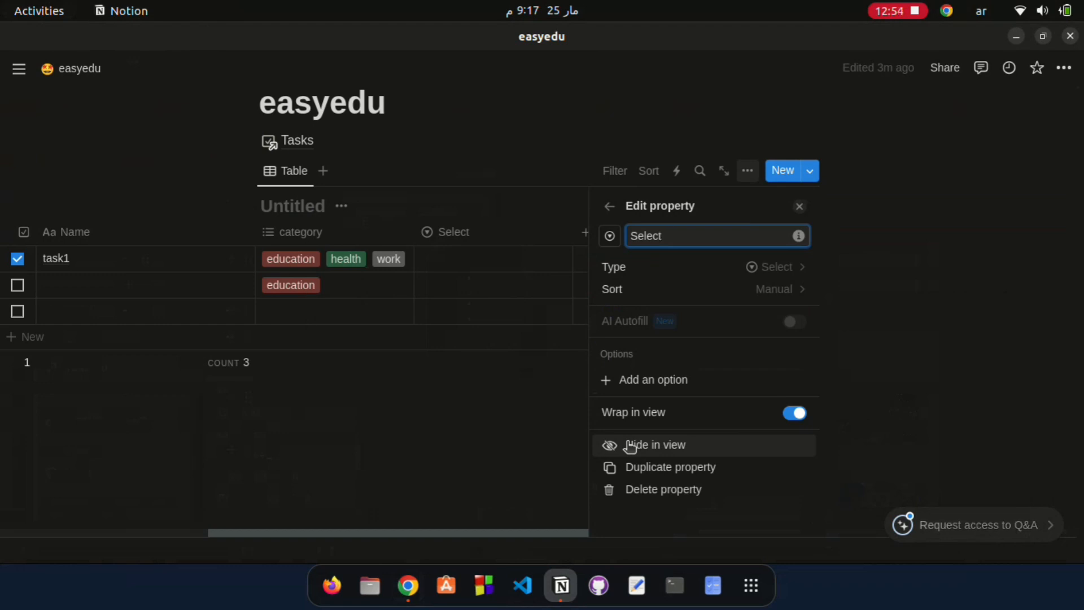
- Rename the new Select property to "الاولوية" and close its settings
{"action": "key", "text": "BackSpace"}
{"action": "key", "text": "BackSpace"}
{"action": "key", "text": "BackSpace"}
{"action": "key", "text": "BackSpace"}
{"action": "key", "text": "BackSpace"}
{"action": "key", "text": "BackSpace"}
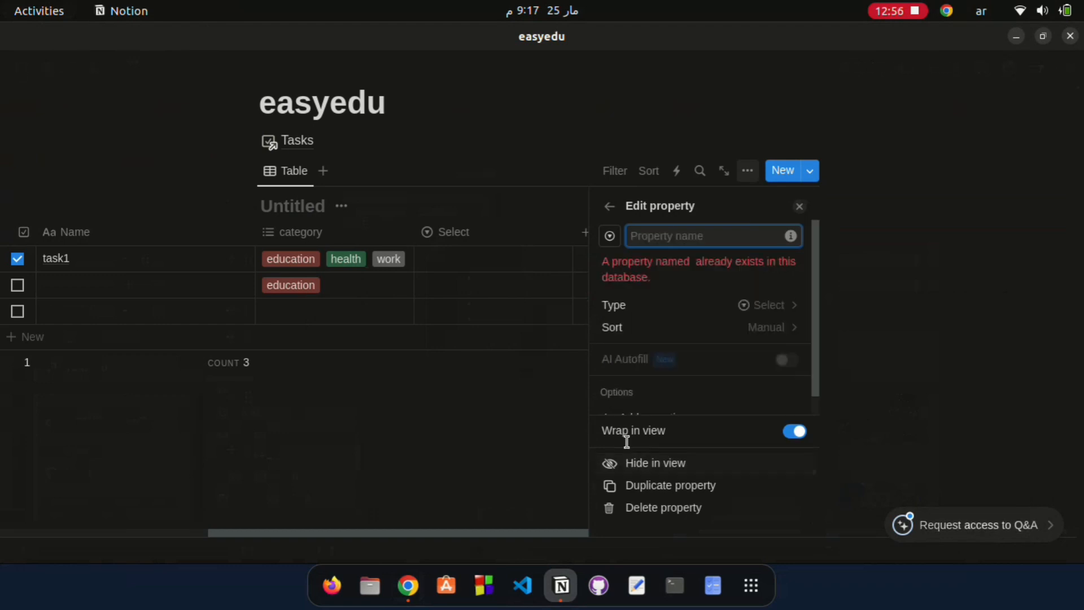
{"action": "type", "text": "يا"}
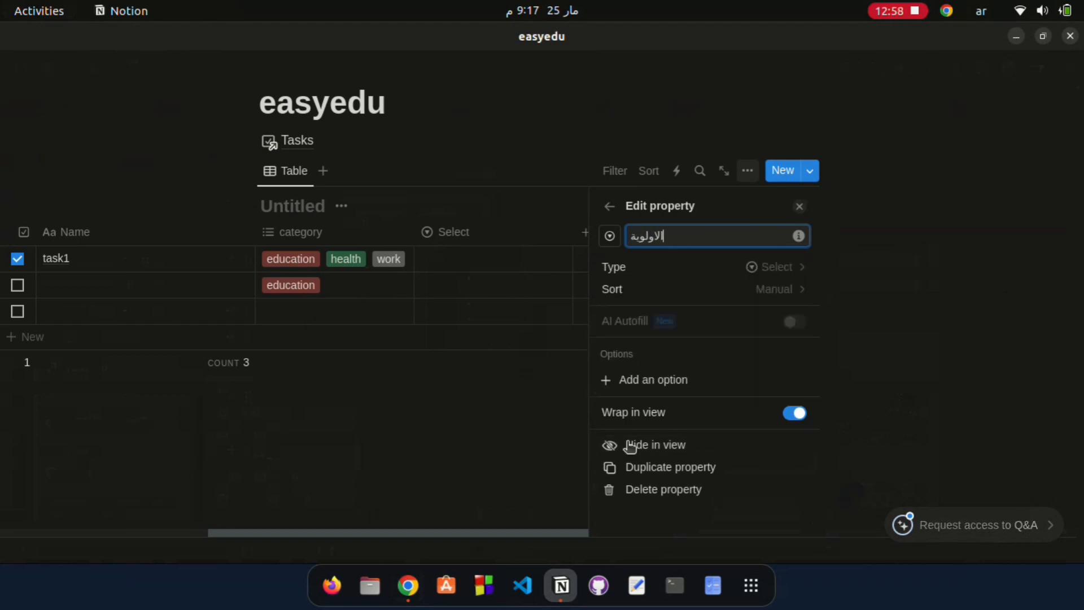
{"action": "left_click", "coordinate": [535, 388]}
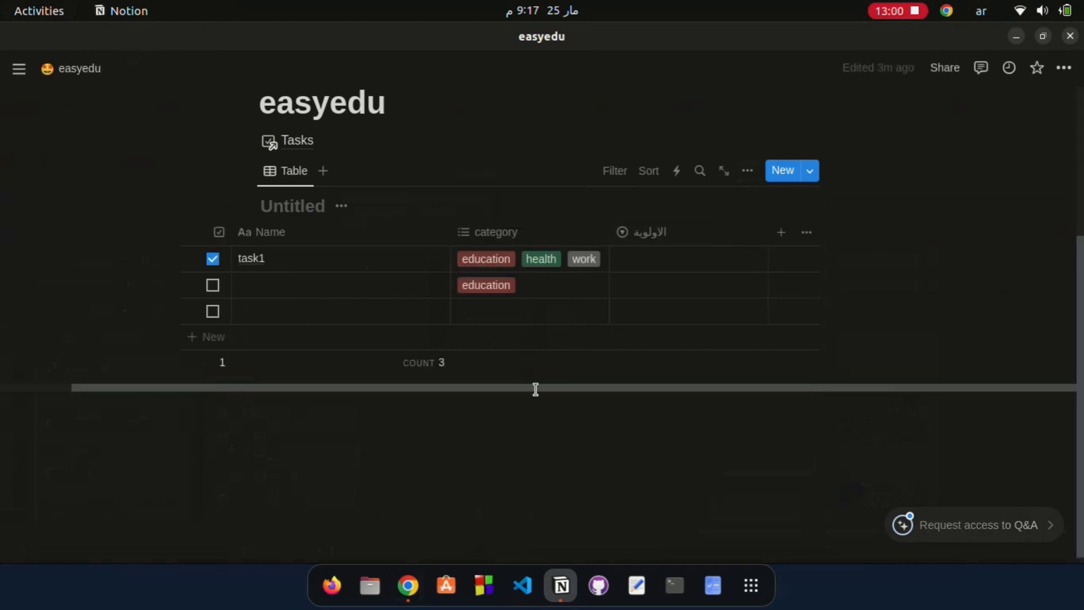
- Create the options "عالى", "مهم" and "عاجل" one after another in task1's الاولوية cell
{"action": "left_click", "coordinate": [642, 259]}
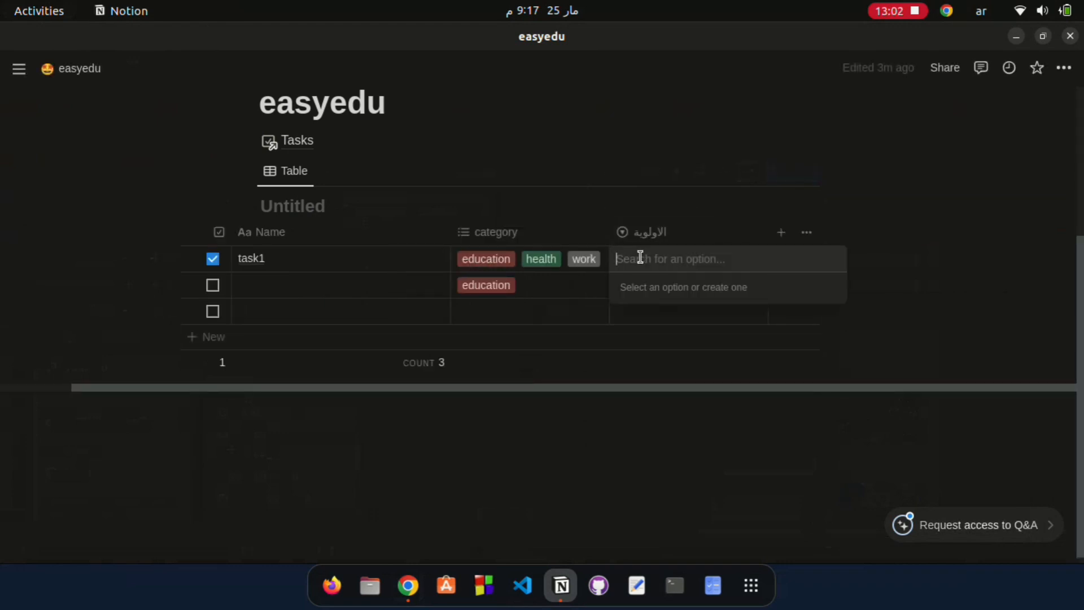
{"action": "type", "text": "عالى"}
{"action": "key", "text": "Return"}
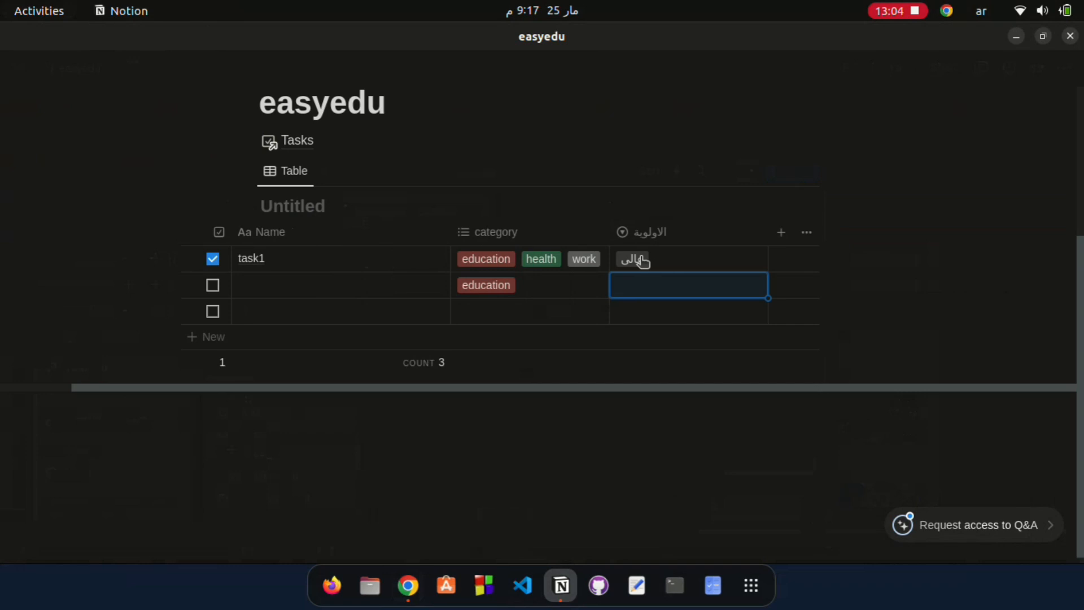
{"action": "left_click", "coordinate": [690, 260]}
{"action": "type", "text": "مه"}
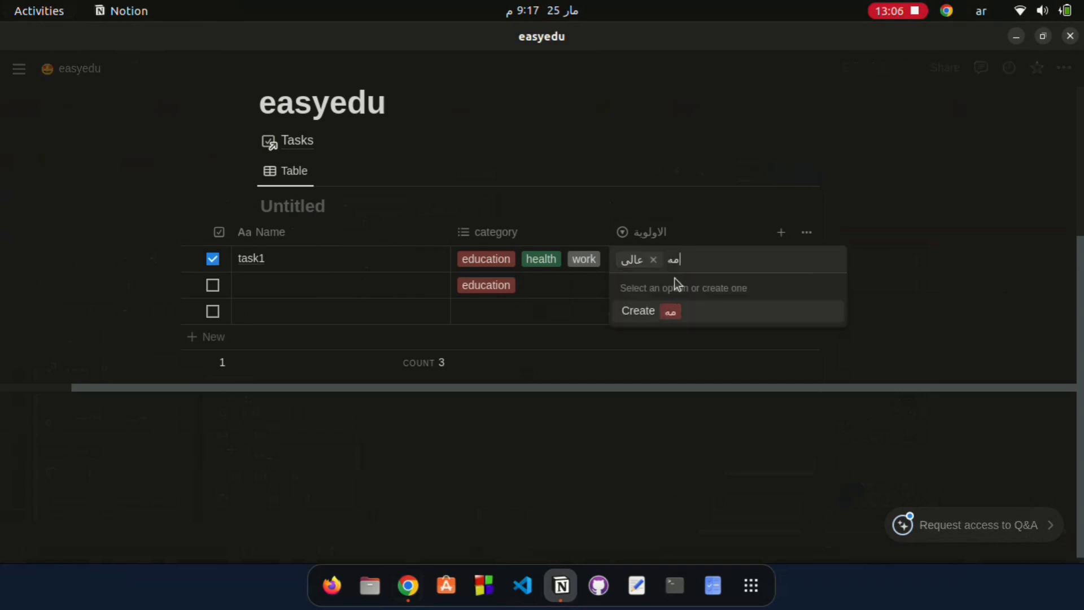
{"action": "type", "text": "م"}
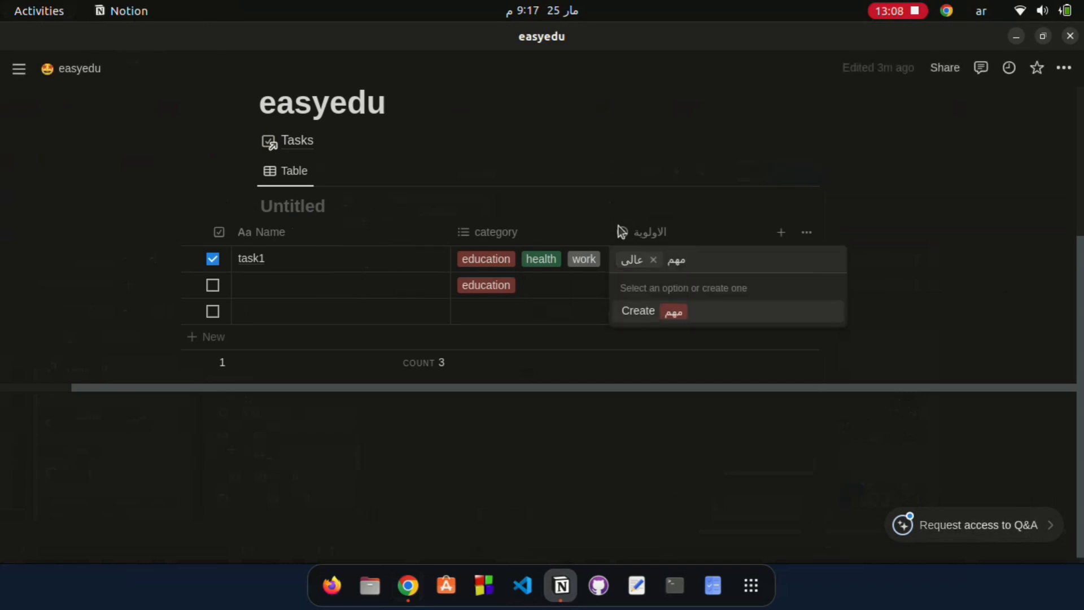
{"action": "key", "text": "Return"}
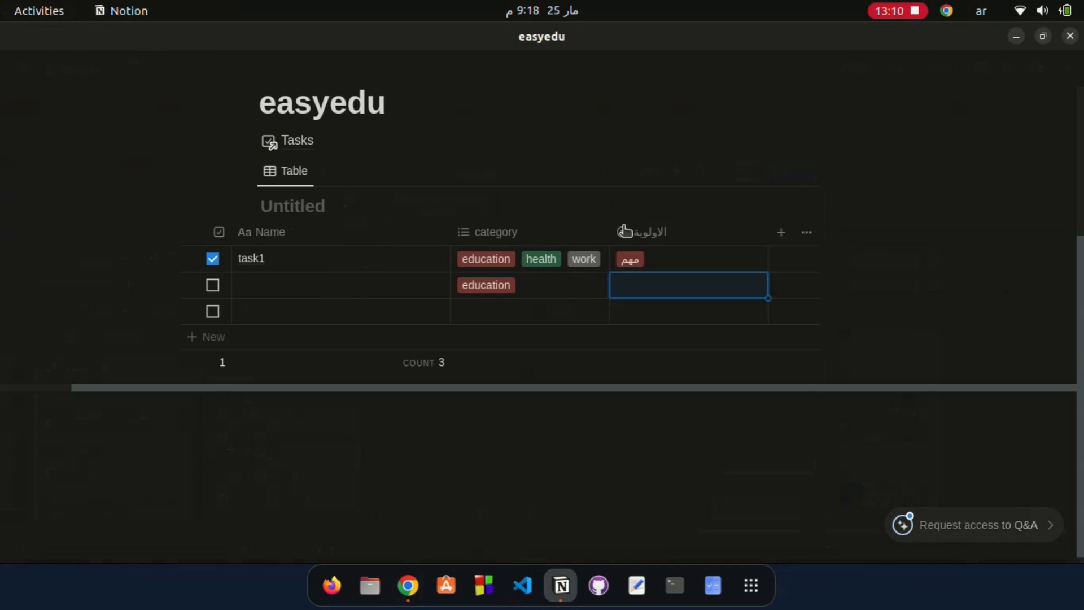
{"action": "left_click", "coordinate": [663, 261]}
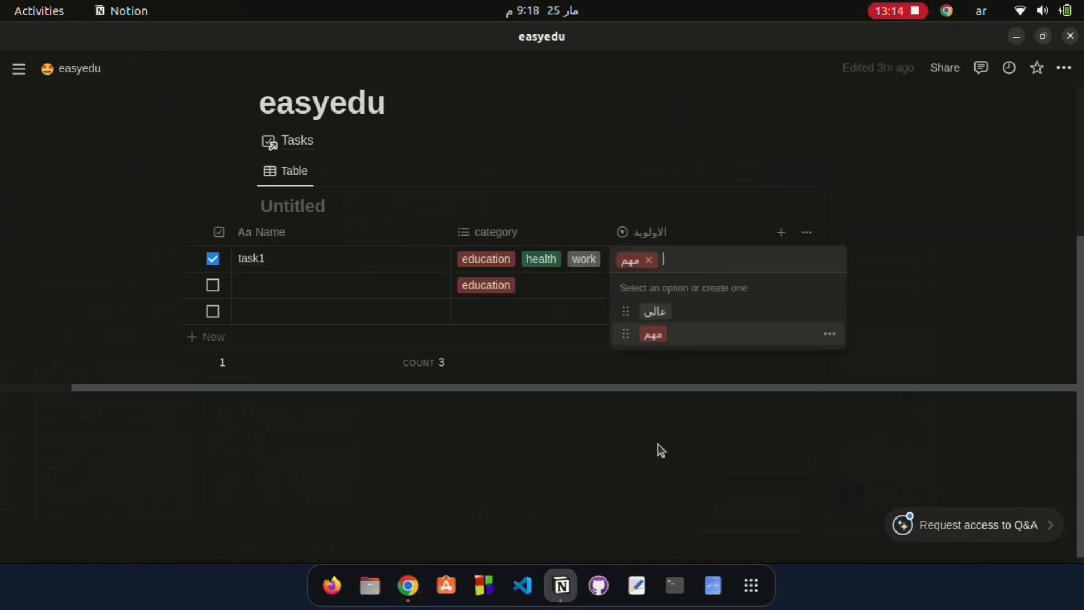
{"action": "type", "text": "عاجل"}
{"action": "key", "text": "Return"}
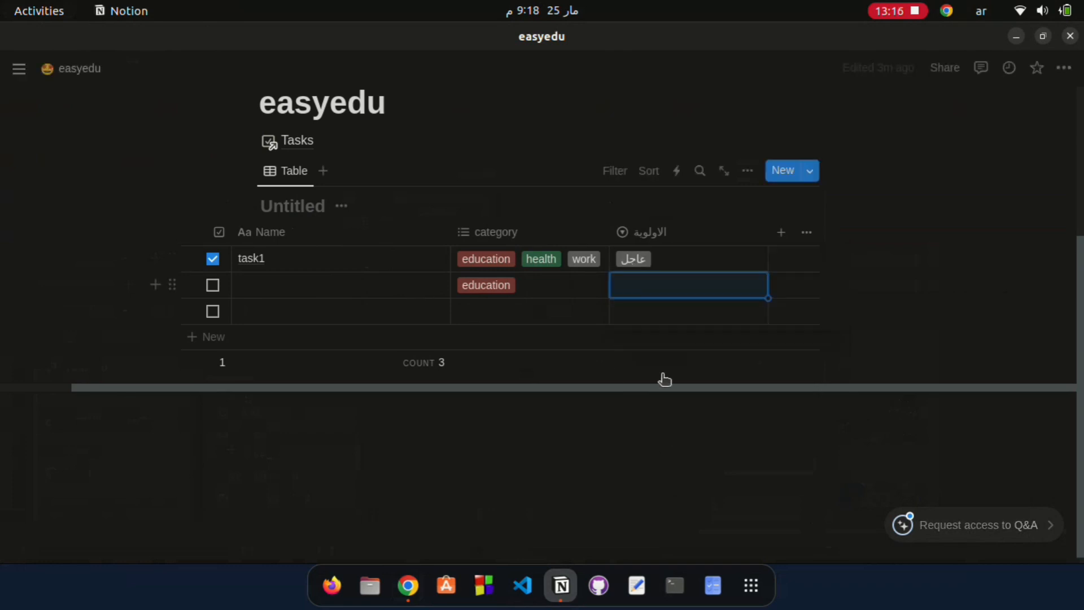
- Clear the selected option from task1's الاولوية cell
{"action": "left_click", "coordinate": [666, 262]}
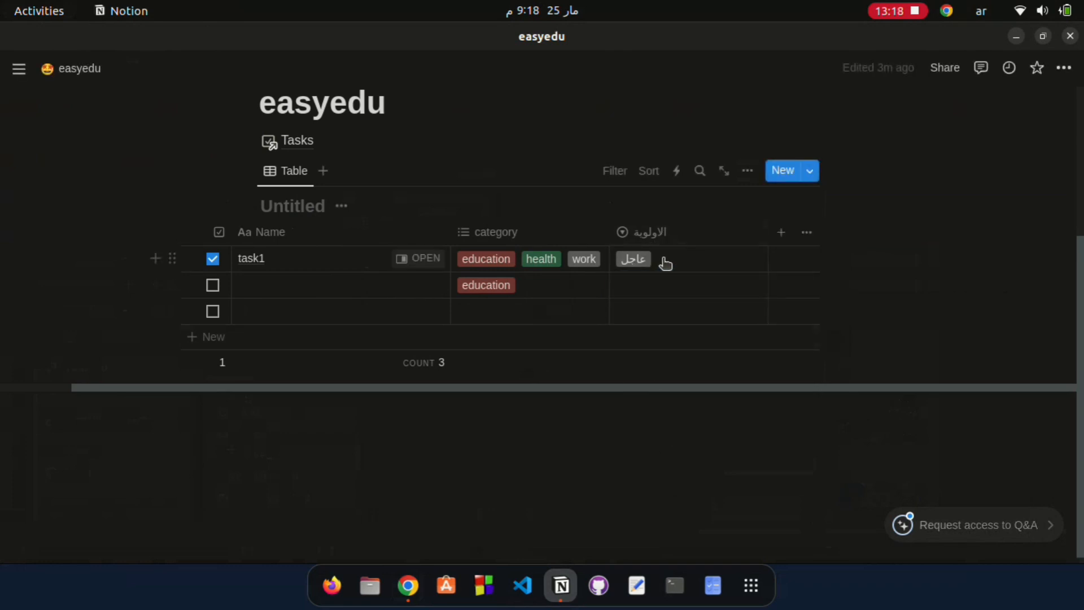
{"action": "left_click", "coordinate": [666, 262]}
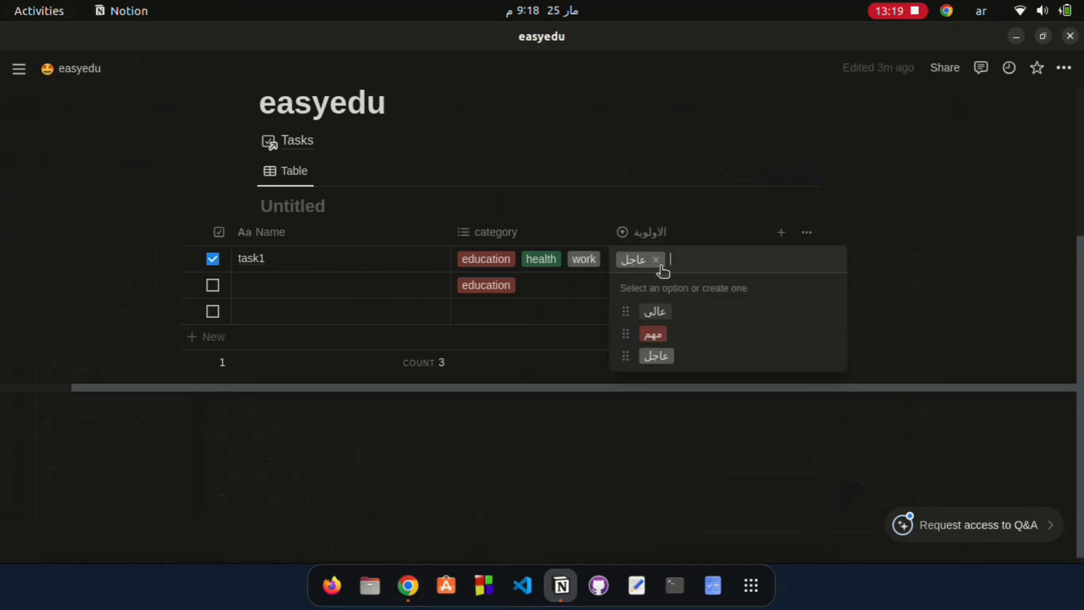
{"action": "left_click", "coordinate": [612, 492]}
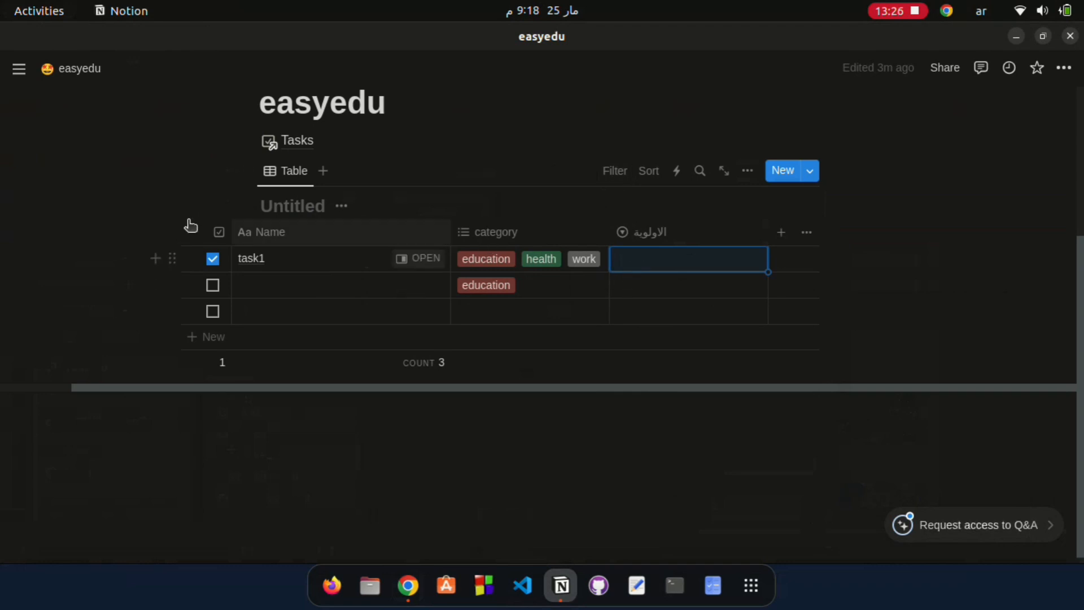
- Copy the name task1 from the first row into the name cells of the second and third rows
{"action": "left_click", "coordinate": [295, 257]}
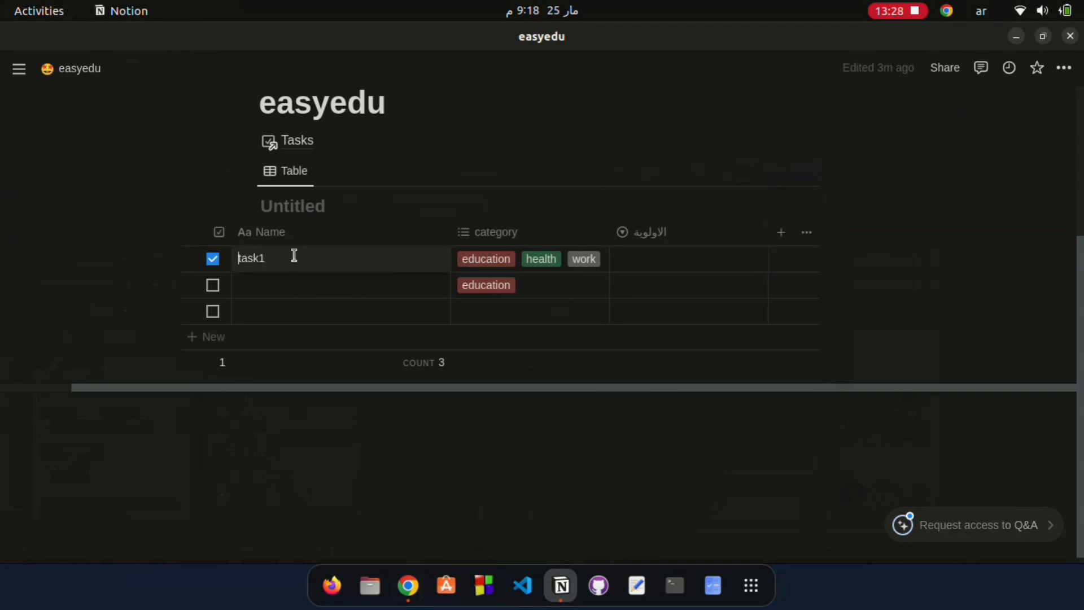
{"action": "double_click", "coordinate": [253, 261]}
{"action": "key", "text": "ctrl+c"}
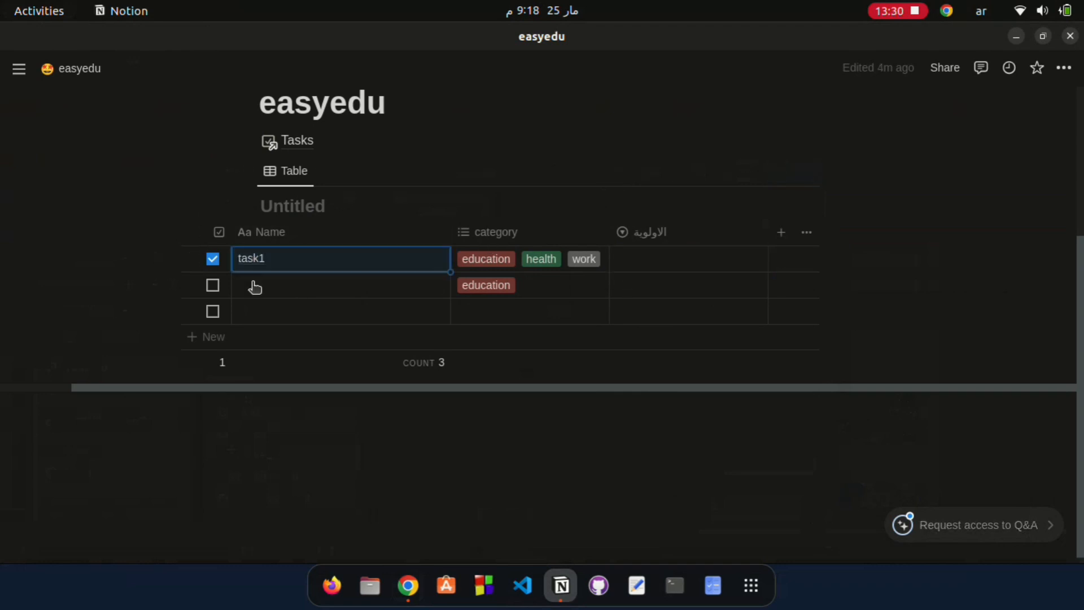
{"action": "left_click", "coordinate": [251, 284]}
{"action": "left_click", "coordinate": [256, 314]}
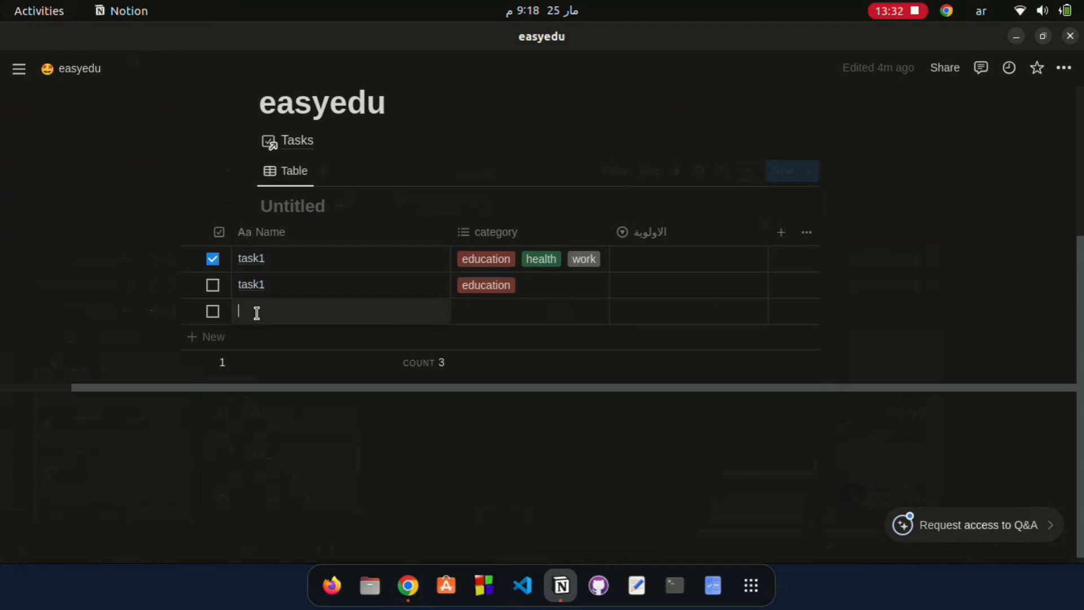
{"action": "key", "text": "ctrl+v"}
{"action": "key", "text": "Escape"}
- Set the three tasks' الاولوية values in row order to مهم, a newly created option "مش مهم", and عاجل
{"action": "left_click", "coordinate": [690, 263]}
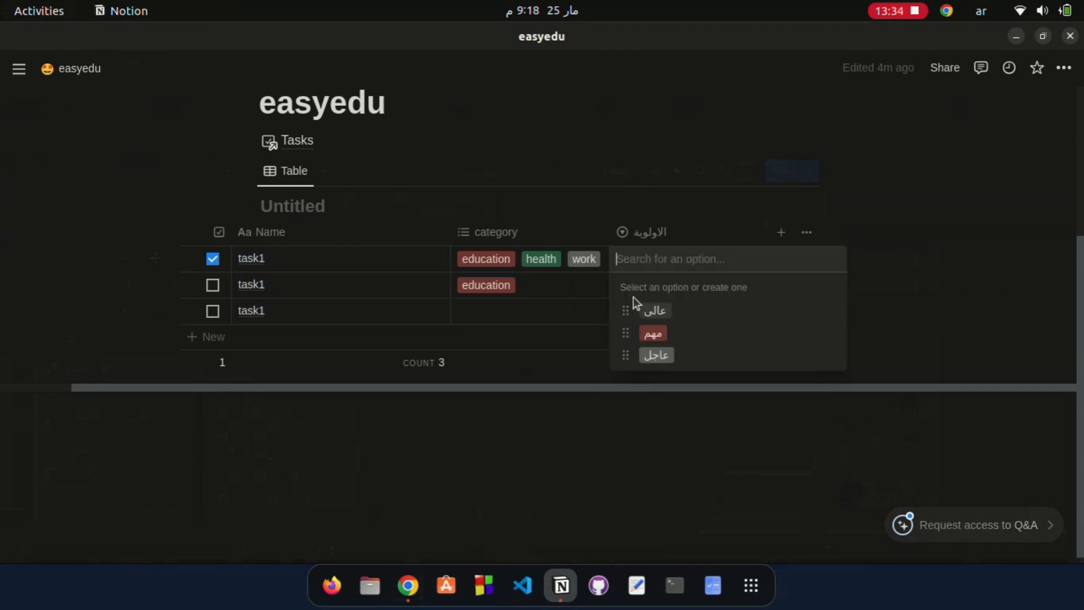
{"action": "left_click", "coordinate": [635, 334]}
{"action": "left_click", "coordinate": [637, 296]}
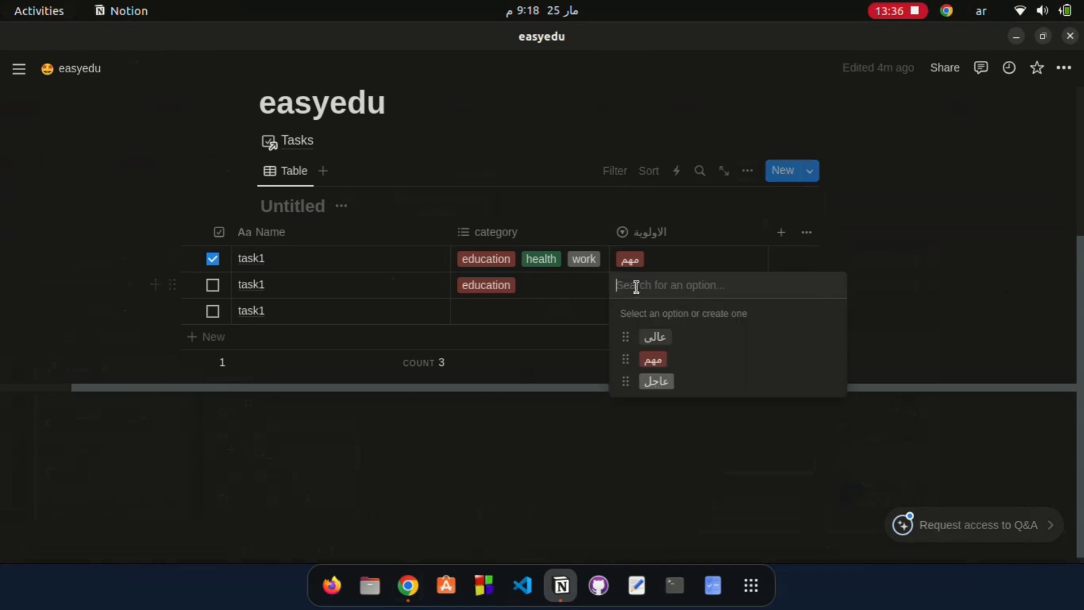
{"action": "type", "text": "مش مهم"}
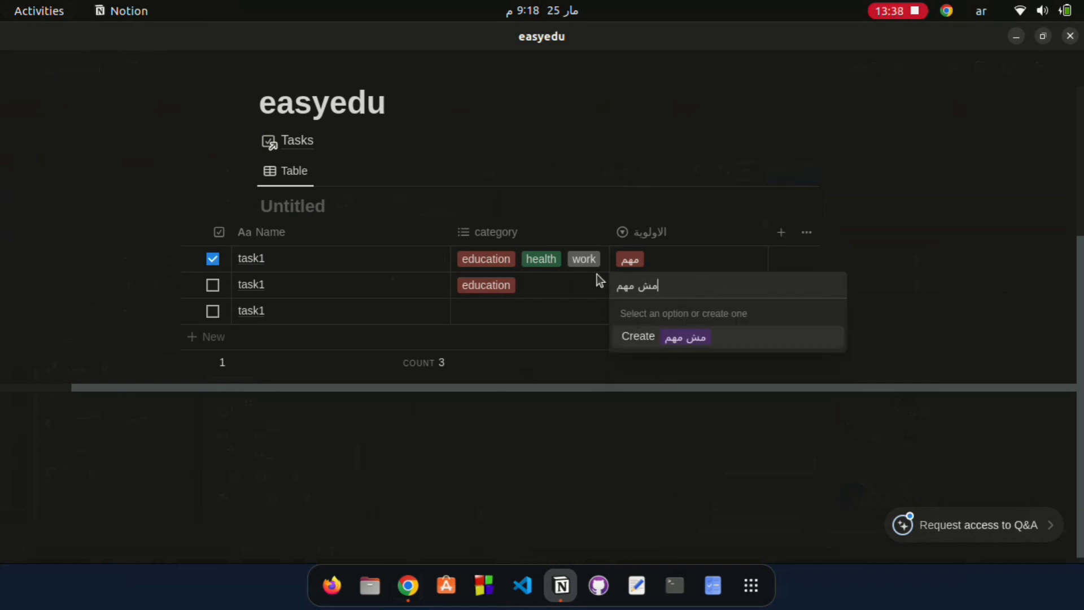
{"action": "key", "text": "Return"}
{"action": "left_click", "coordinate": [625, 311]}
{"action": "type", "text": "عاجل"}
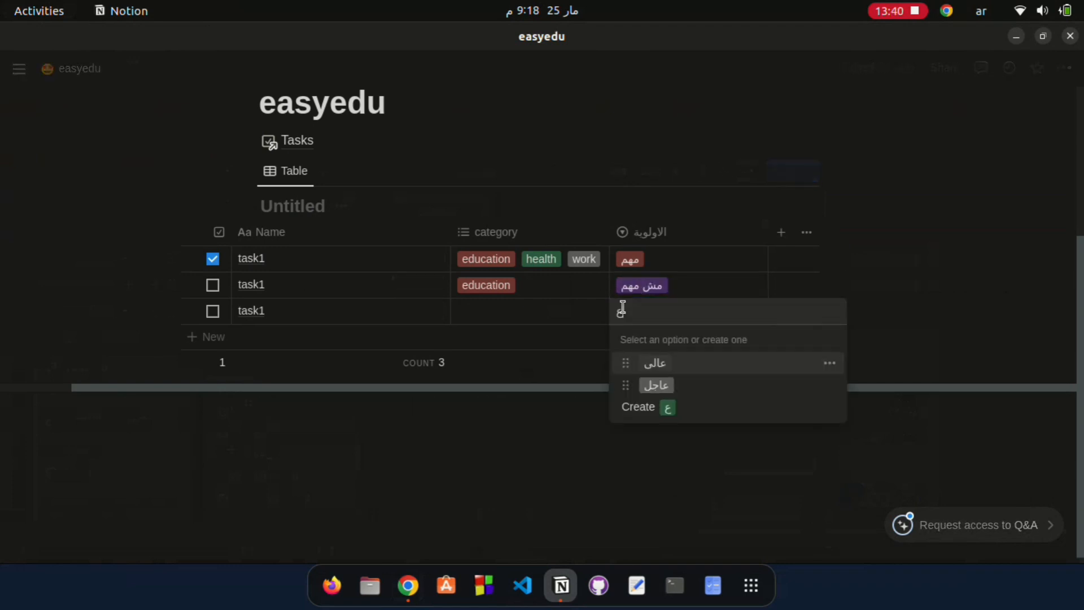
{"action": "key", "text": "Return"}
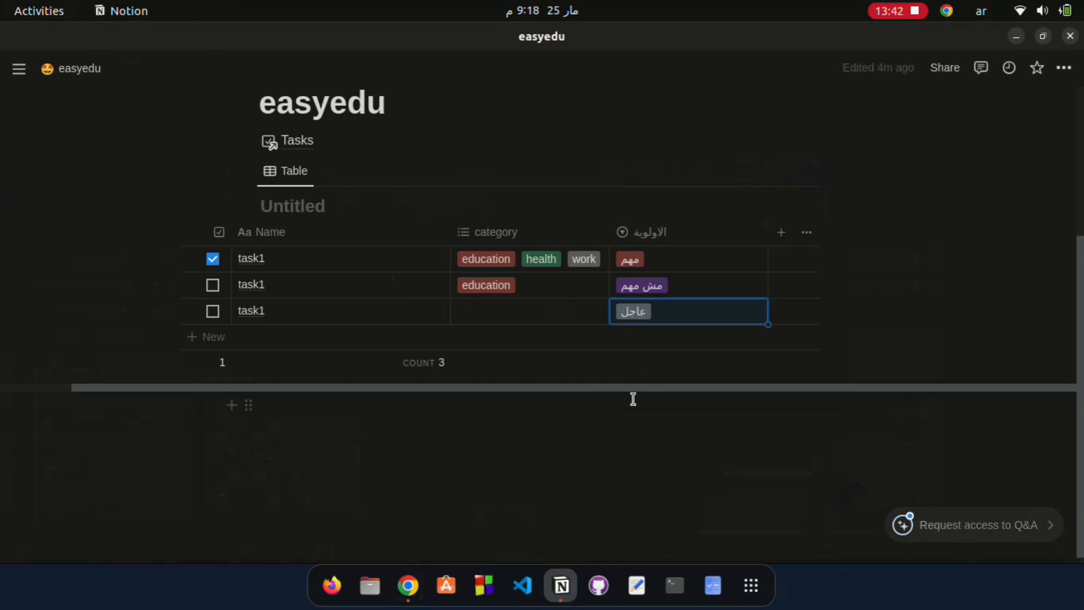
- Filter the table by الاولوية for مهم, and add مش مهم to the same filter
{"action": "left_click", "coordinate": [614, 171]}
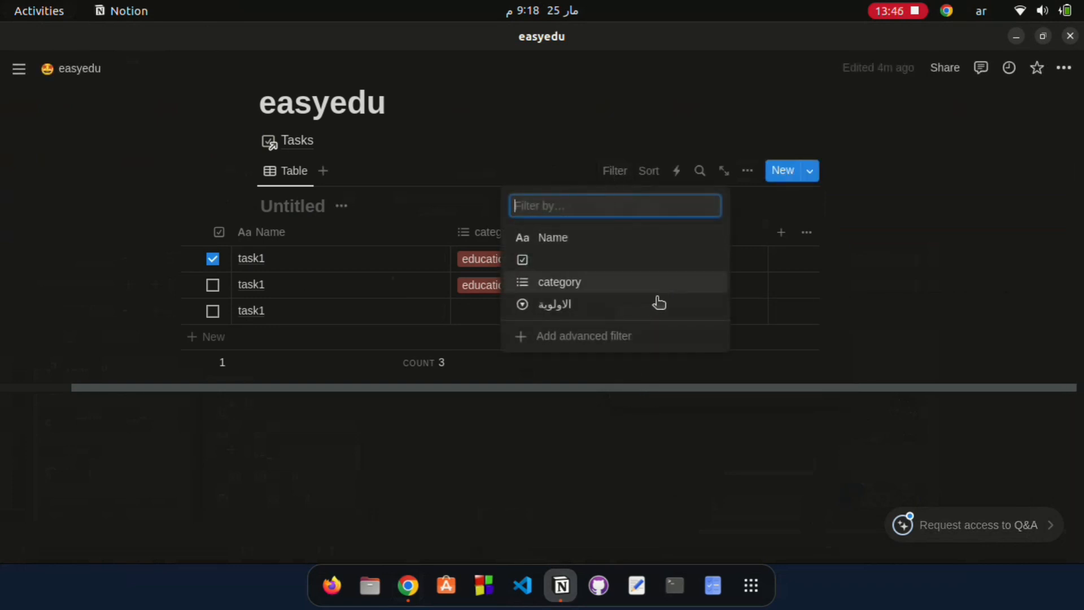
{"action": "left_click", "coordinate": [578, 310]}
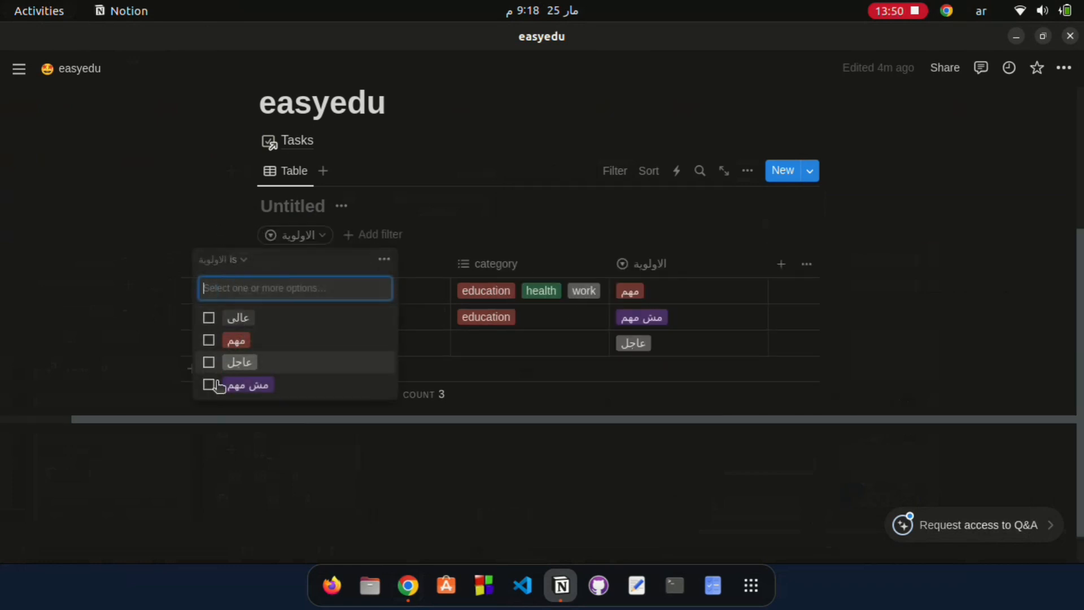
{"action": "left_click", "coordinate": [209, 340]}
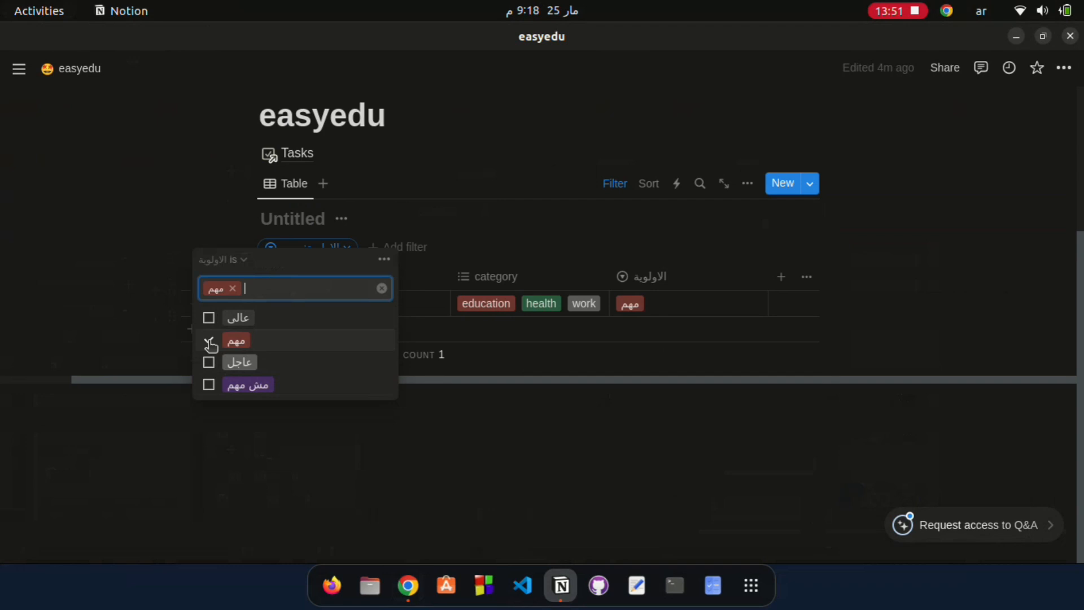
{"action": "left_click", "coordinate": [523, 515]}
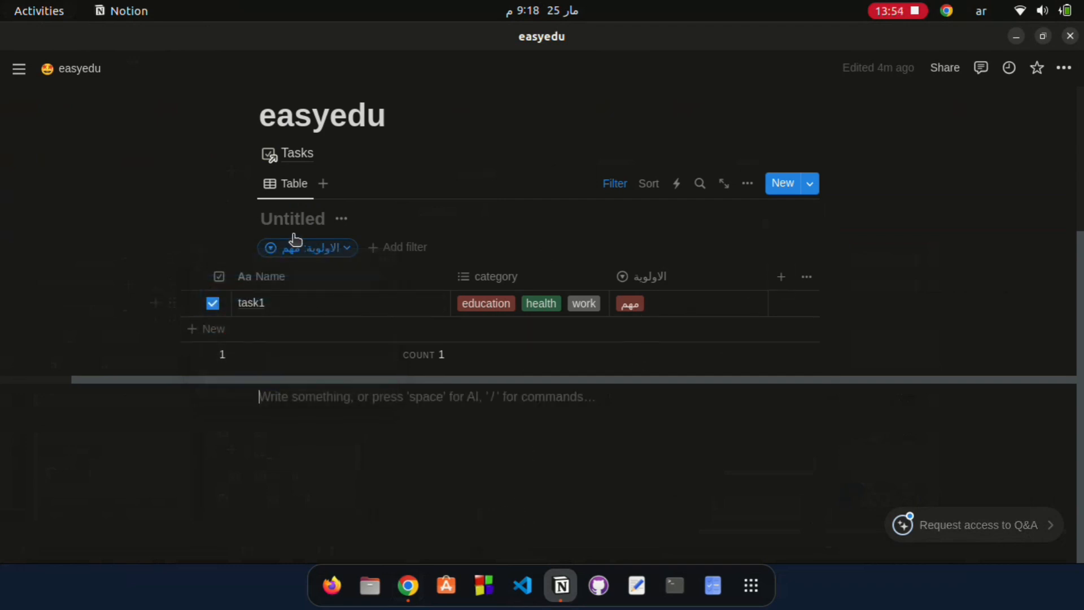
{"action": "left_click", "coordinate": [303, 252]}
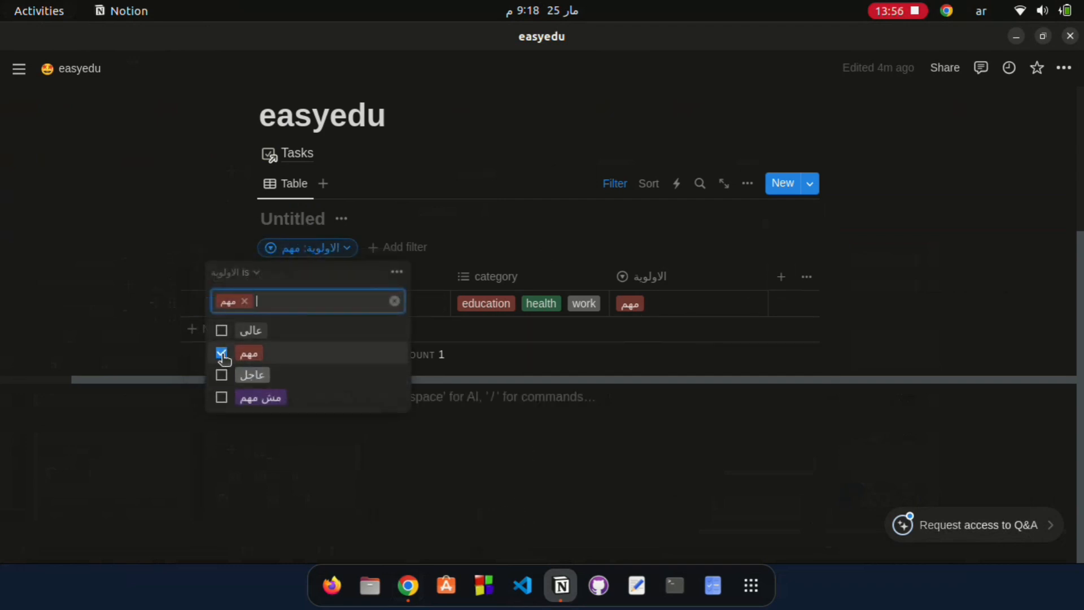
{"action": "left_click", "coordinate": [225, 405]}
{"action": "left_click", "coordinate": [622, 375]}
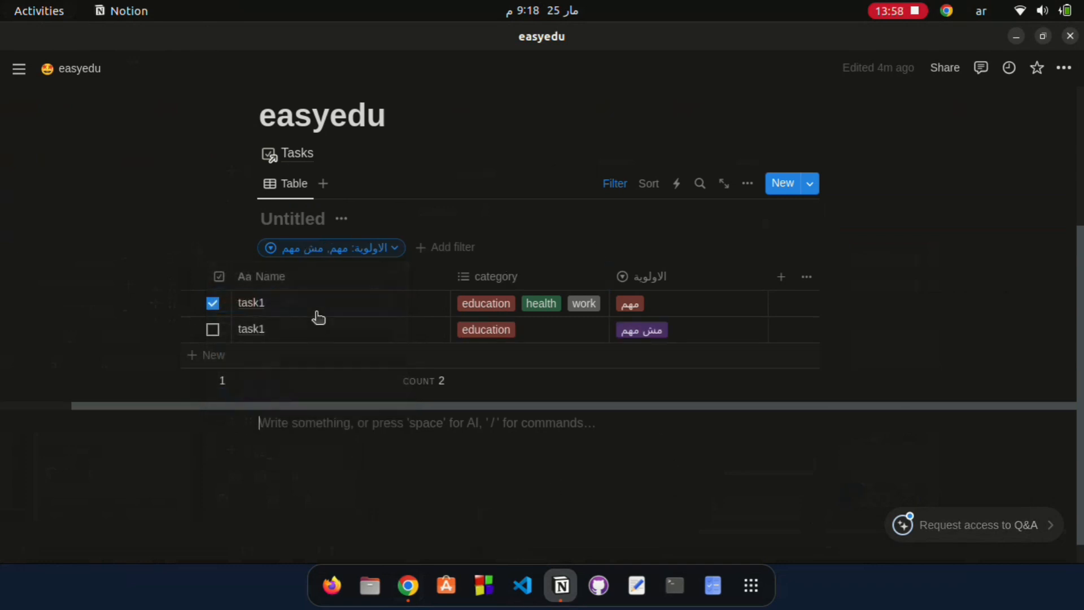
- Clear both selected options from the الاولوية filter and delete the filter from the table
{"action": "left_click", "coordinate": [371, 257]}
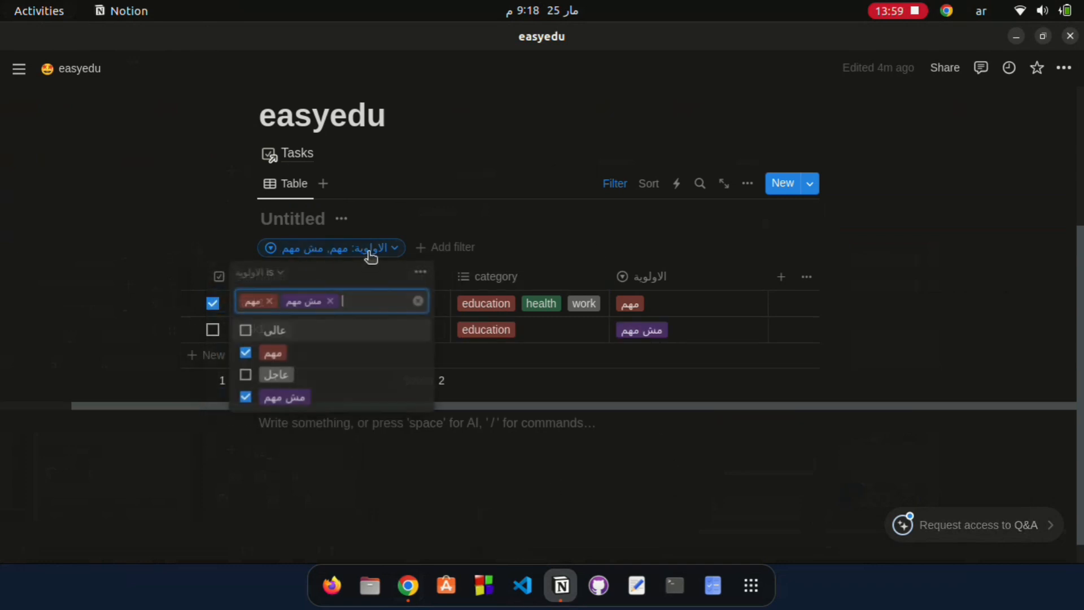
{"action": "left_click", "coordinate": [331, 302]}
{"action": "left_click", "coordinate": [268, 301]}
{"action": "left_click", "coordinate": [581, 235]}
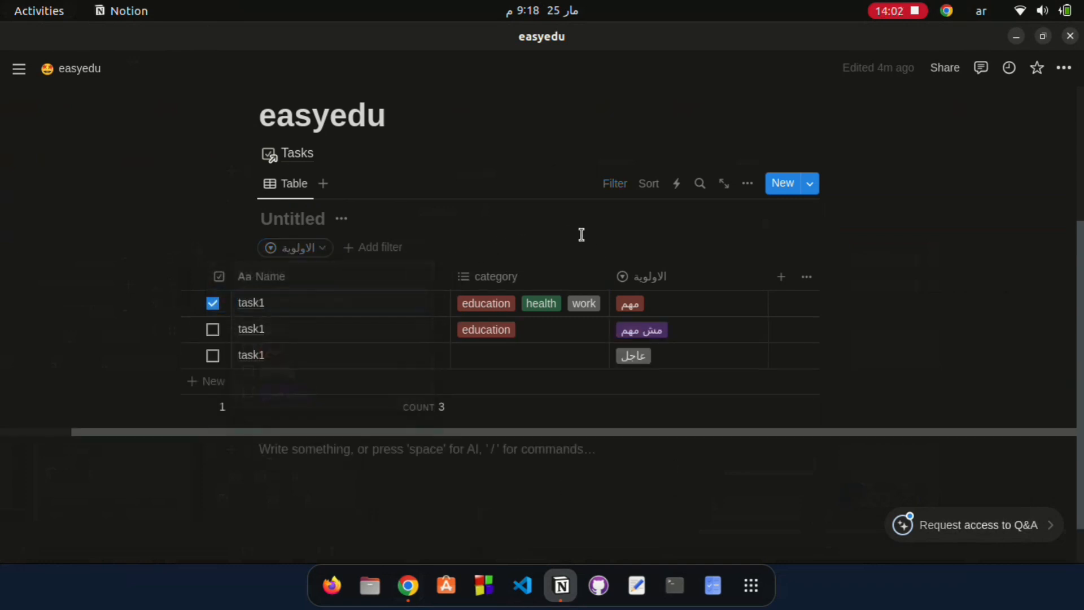
{"action": "left_click", "coordinate": [650, 184]}
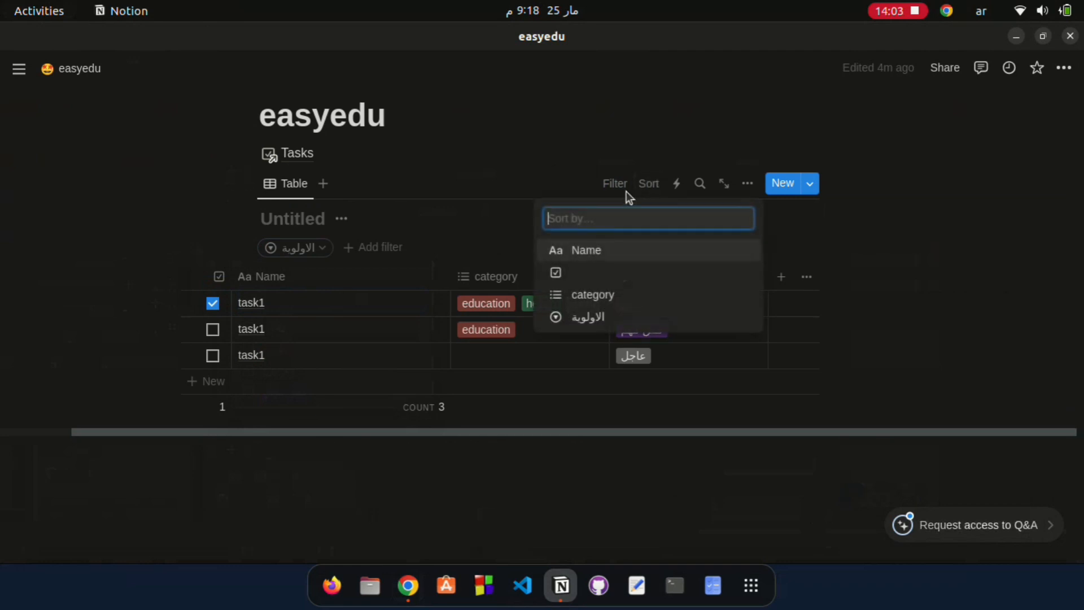
{"action": "left_click", "coordinate": [449, 229]}
{"action": "left_click", "coordinate": [293, 251]}
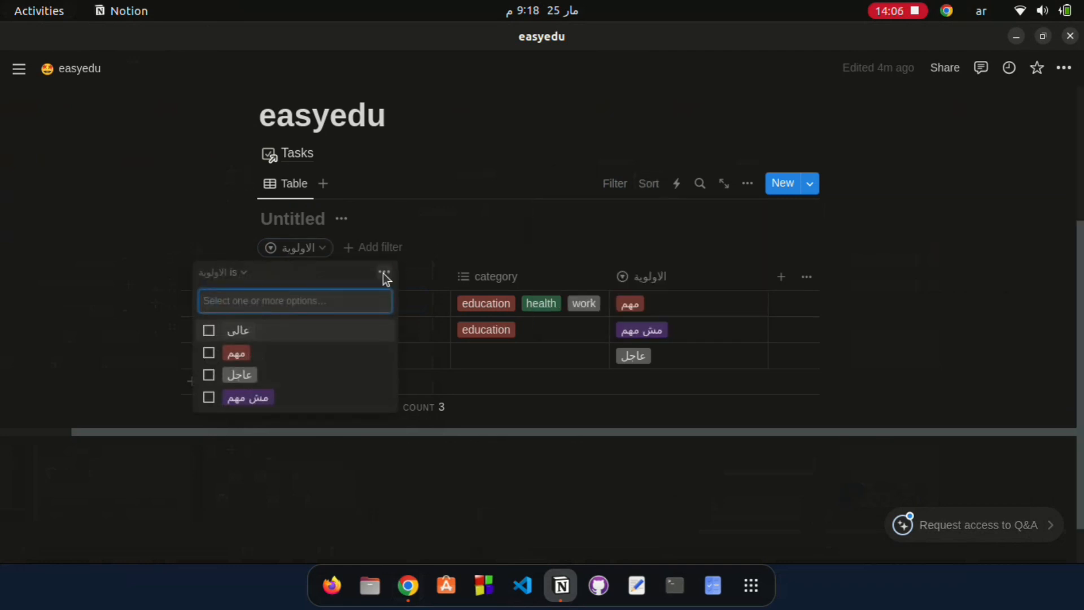
{"action": "left_click", "coordinate": [385, 275]}
{"action": "left_click", "coordinate": [420, 279]}
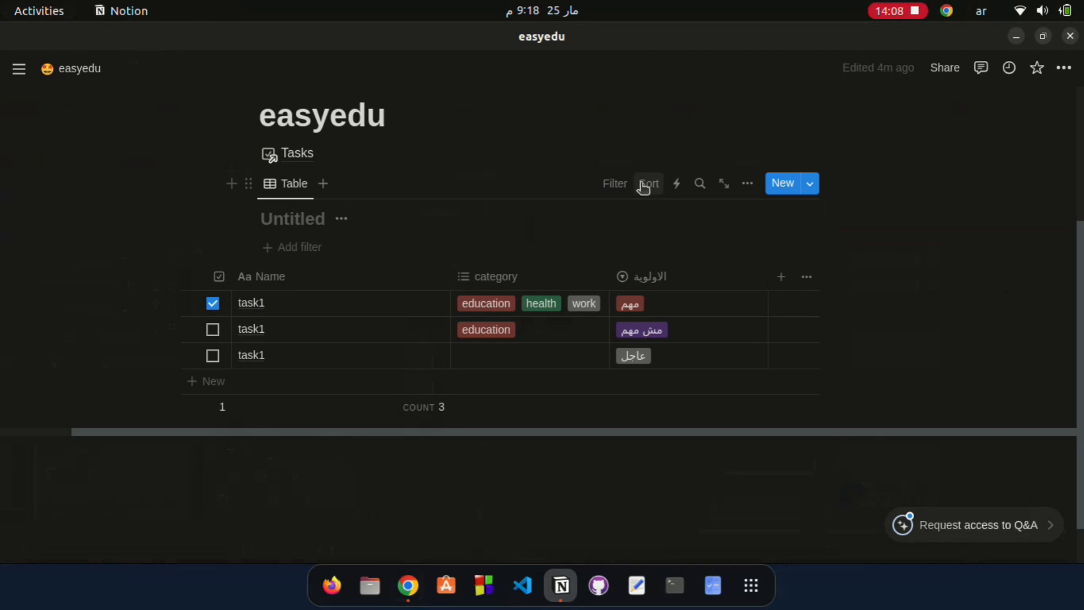
- Sort the table by the checkbox property
{"action": "left_click", "coordinate": [644, 188]}
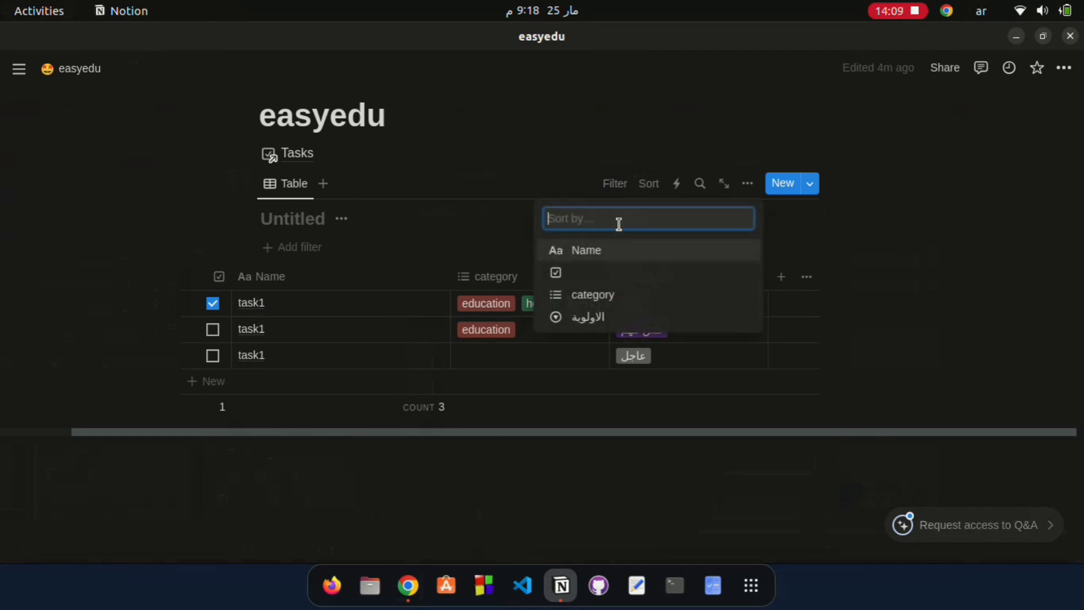
{"action": "left_click", "coordinate": [587, 275]}
{"action": "left_click", "coordinate": [444, 238]}
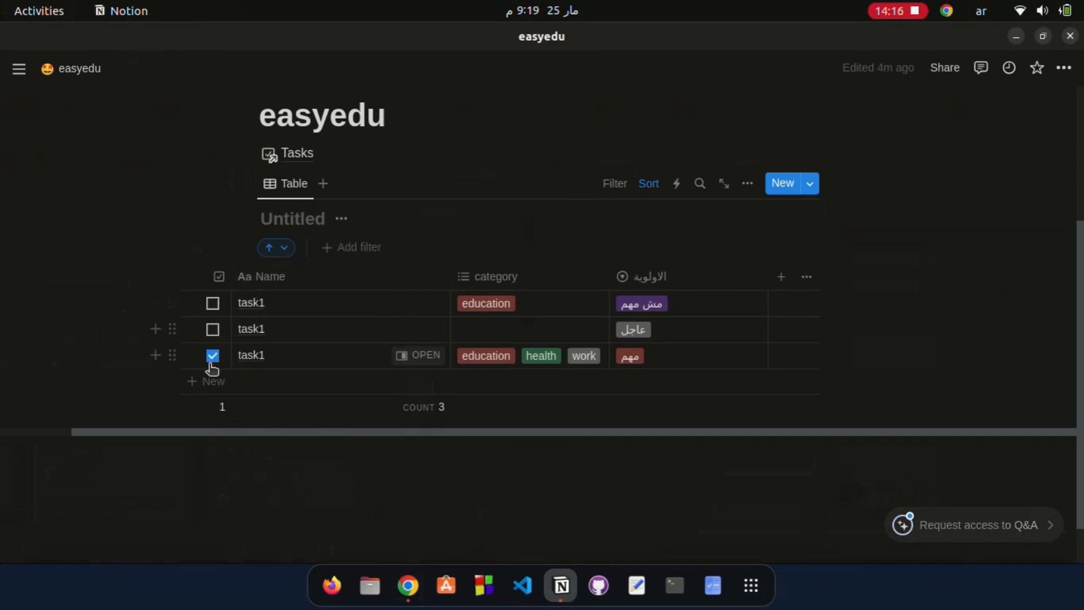
- Change the checkbox sort order to Descending
{"action": "left_click", "coordinate": [278, 248]}
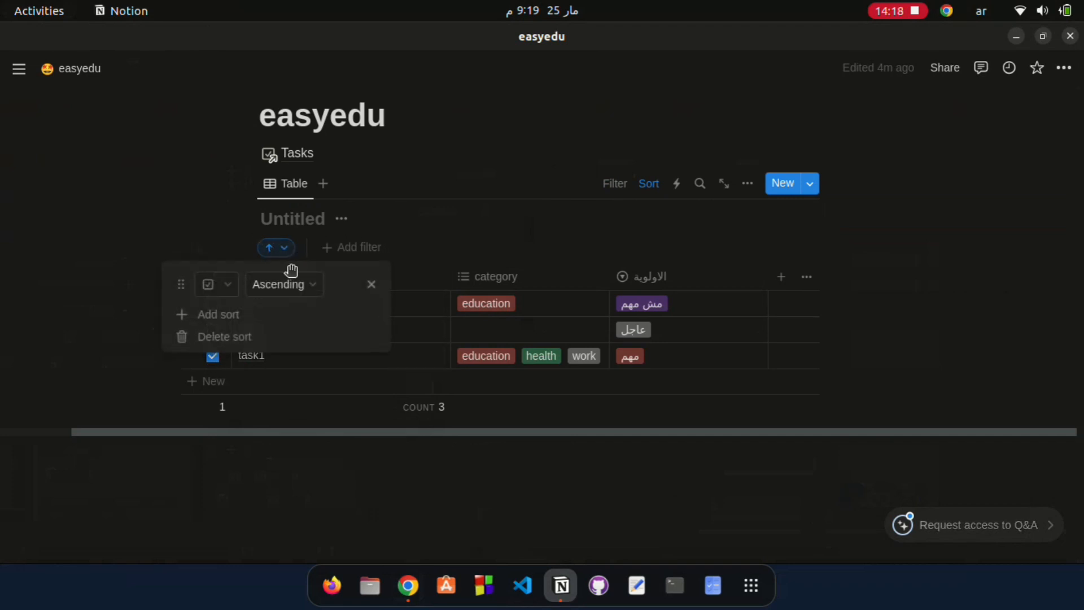
{"action": "left_click", "coordinate": [283, 291]}
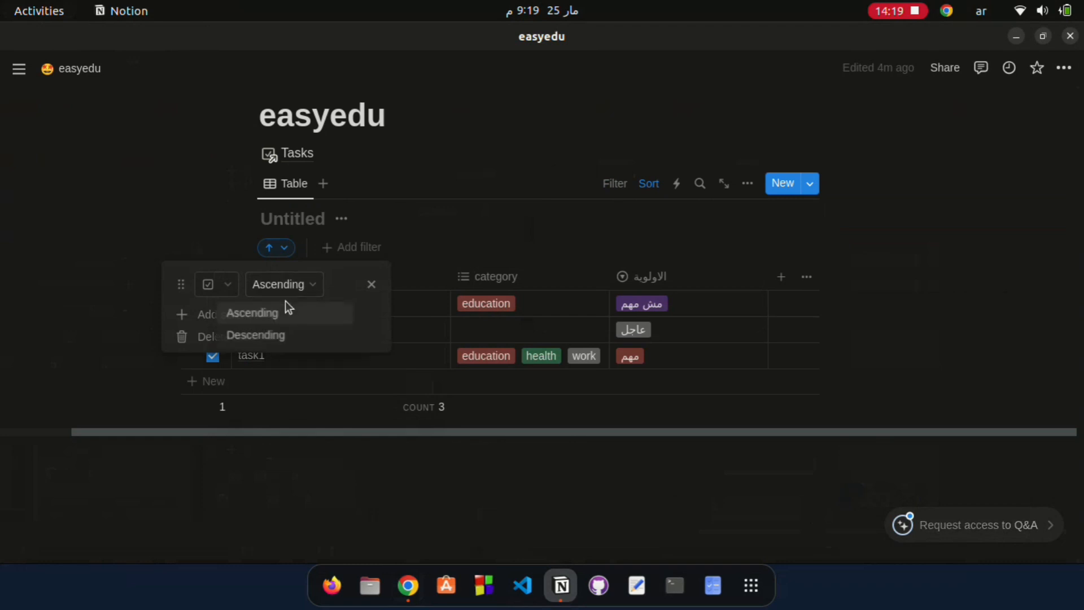
{"action": "left_click", "coordinate": [271, 337]}
{"action": "left_click", "coordinate": [286, 407]}
{"action": "left_click", "coordinate": [272, 431]}
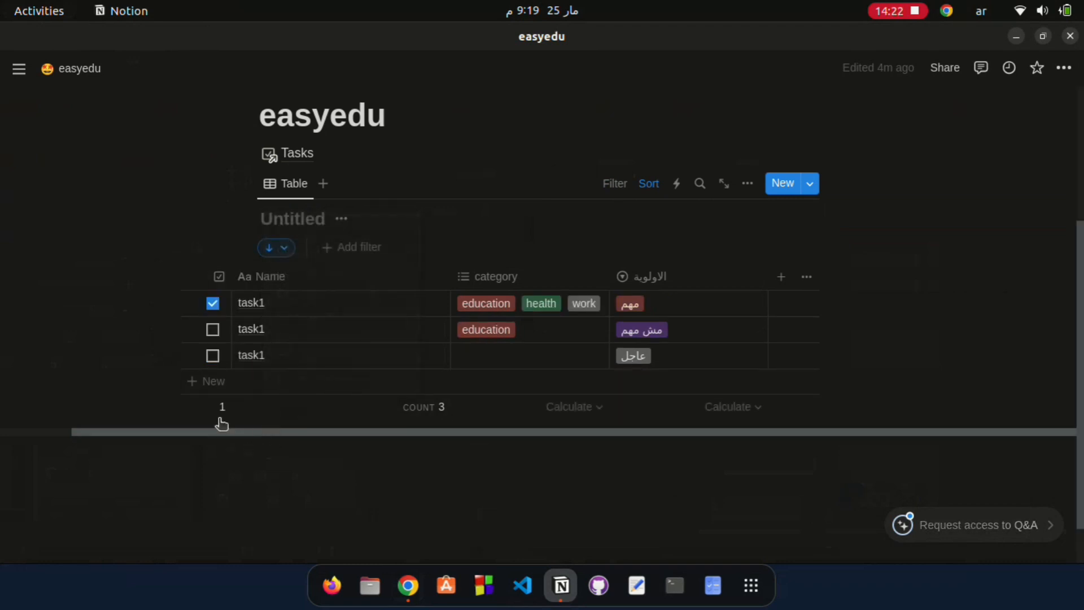
- Try the sort by toggling the مش مهم and عاجل tasks' checkboxes, leaving عاجل checked and مش مهم unchecked
{"action": "left_click", "coordinate": [213, 329]}
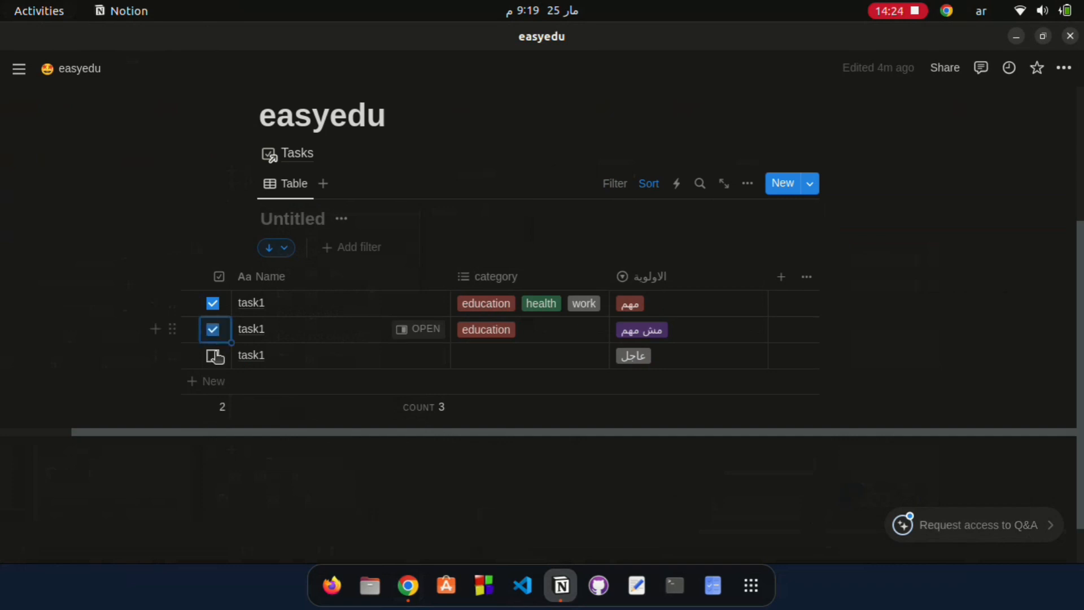
{"action": "left_click", "coordinate": [212, 329]}
{"action": "left_click", "coordinate": [213, 355]}
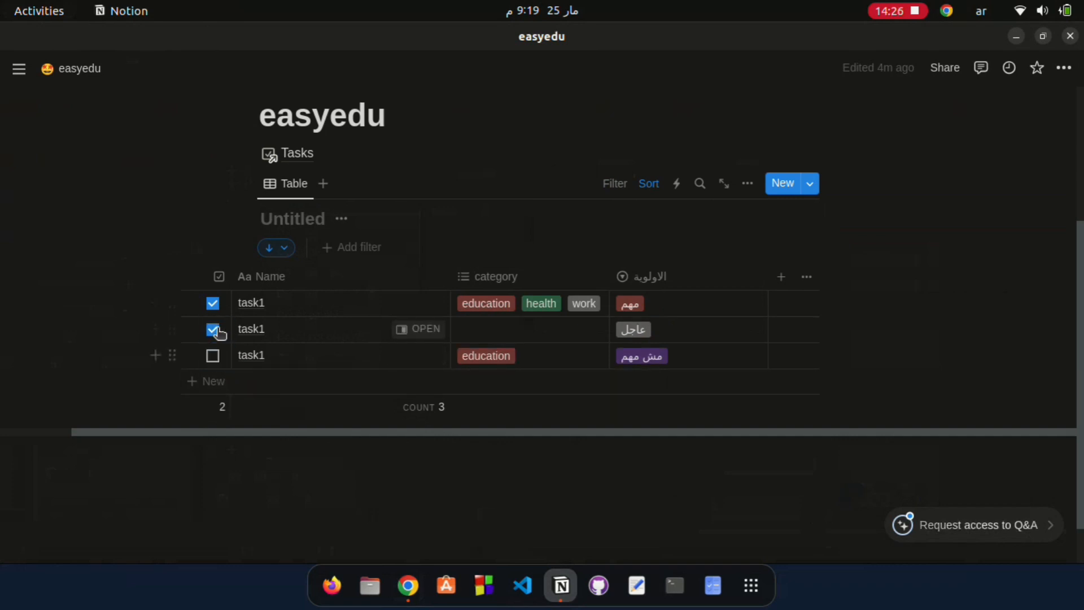
{"action": "left_click", "coordinate": [214, 329]}
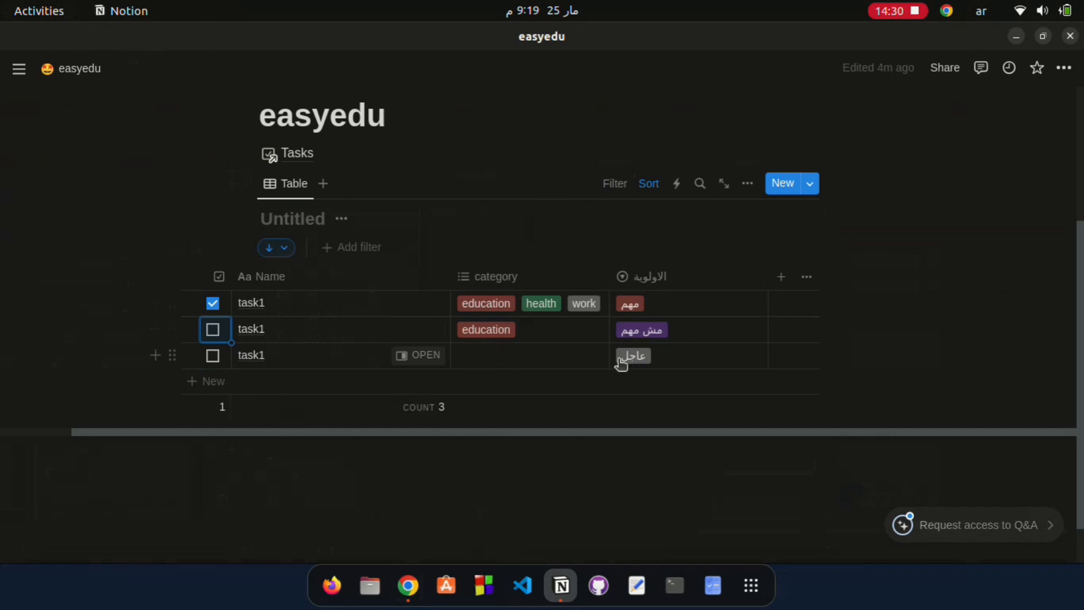
{"action": "left_click", "coordinate": [213, 361]}
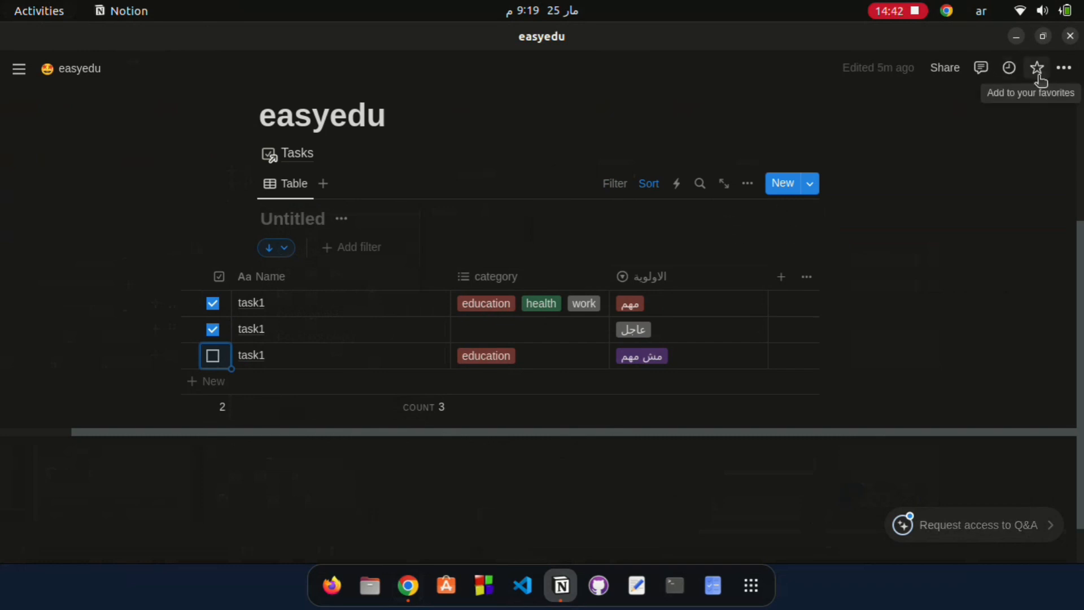
- View the easyedu page's recent updates and close them
{"action": "left_click", "coordinate": [1008, 69]}
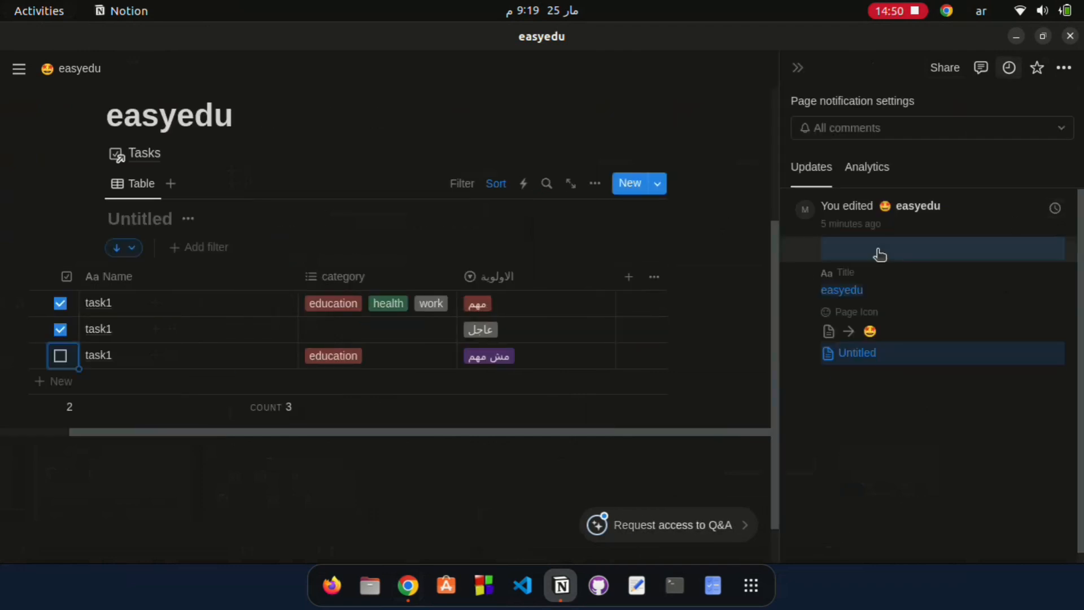
{"action": "left_click", "coordinate": [794, 68]}
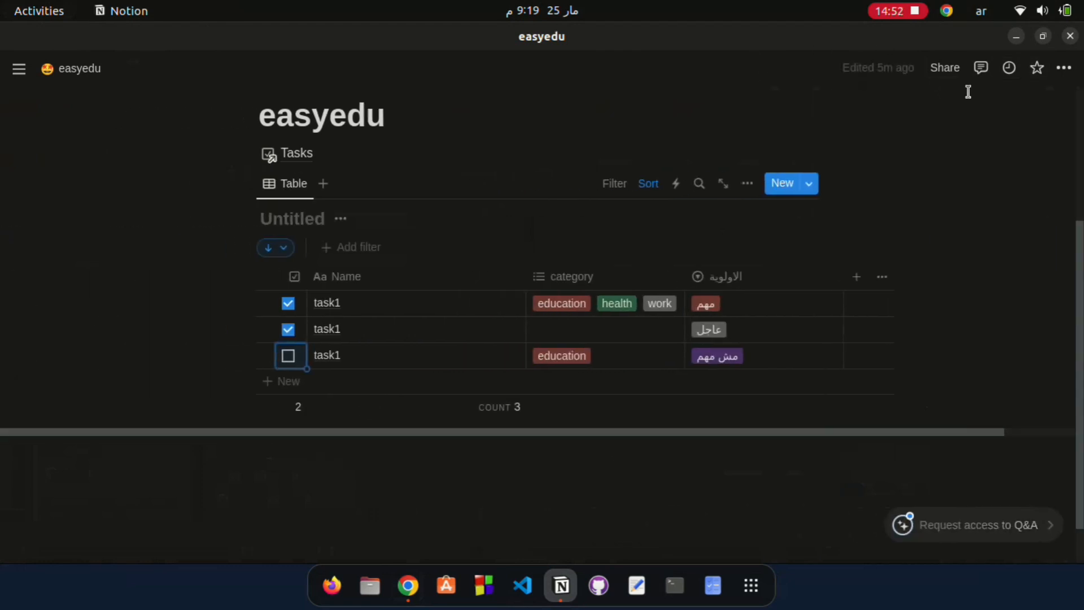
- Turn on Small text, Full width and Lock page for the easyedu page
{"action": "left_click", "coordinate": [1065, 69]}
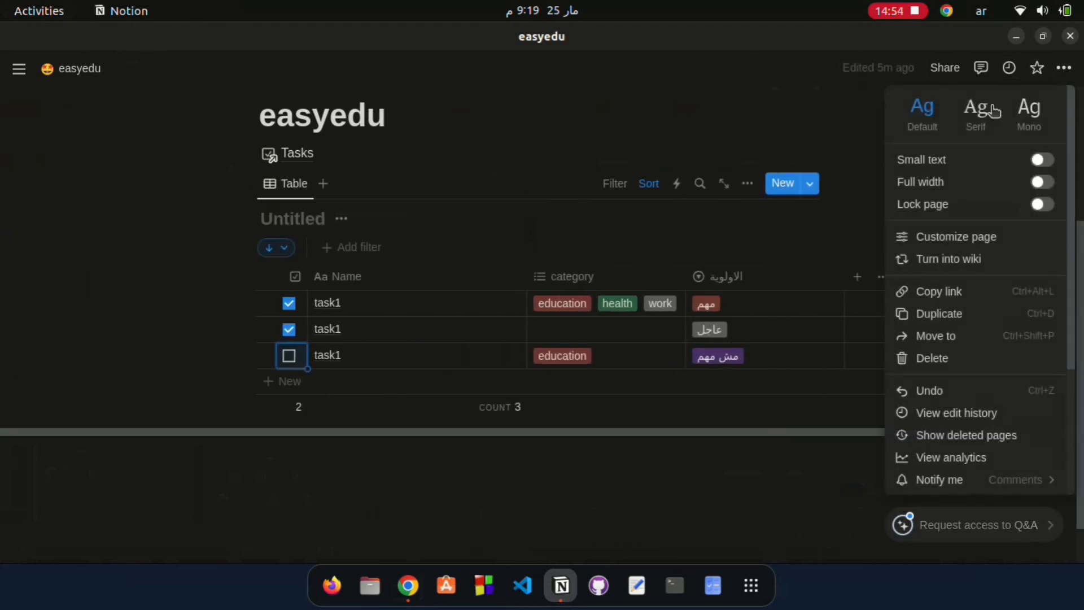
{"action": "left_click", "coordinate": [989, 159]}
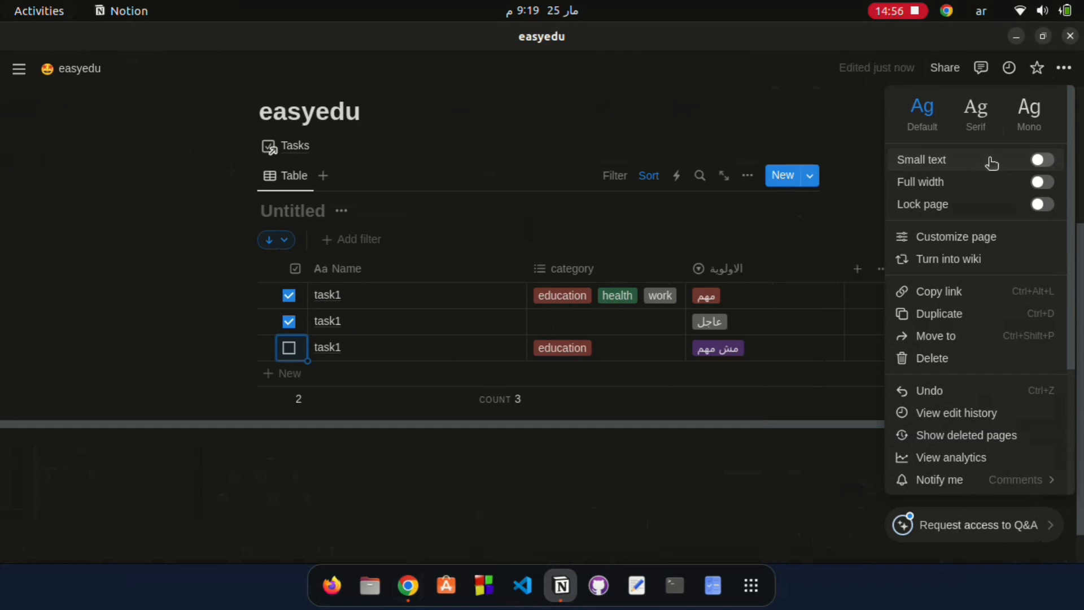
{"action": "left_click", "coordinate": [958, 184]}
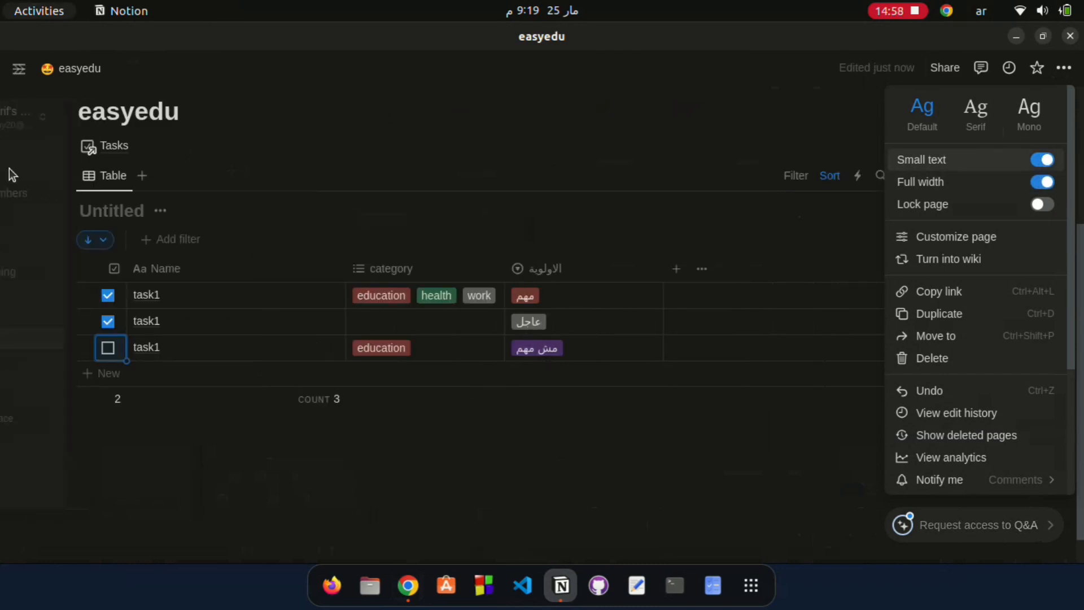
{"action": "left_click", "coordinate": [920, 205]}
{"action": "left_click", "coordinate": [235, 440]}
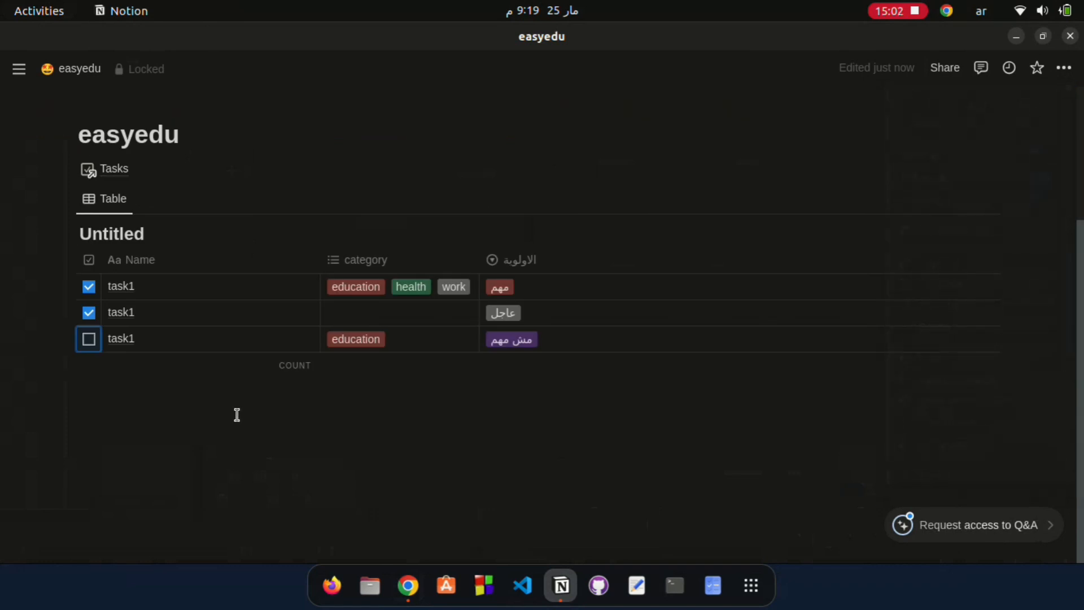
{"action": "left_click", "coordinate": [1064, 67]}
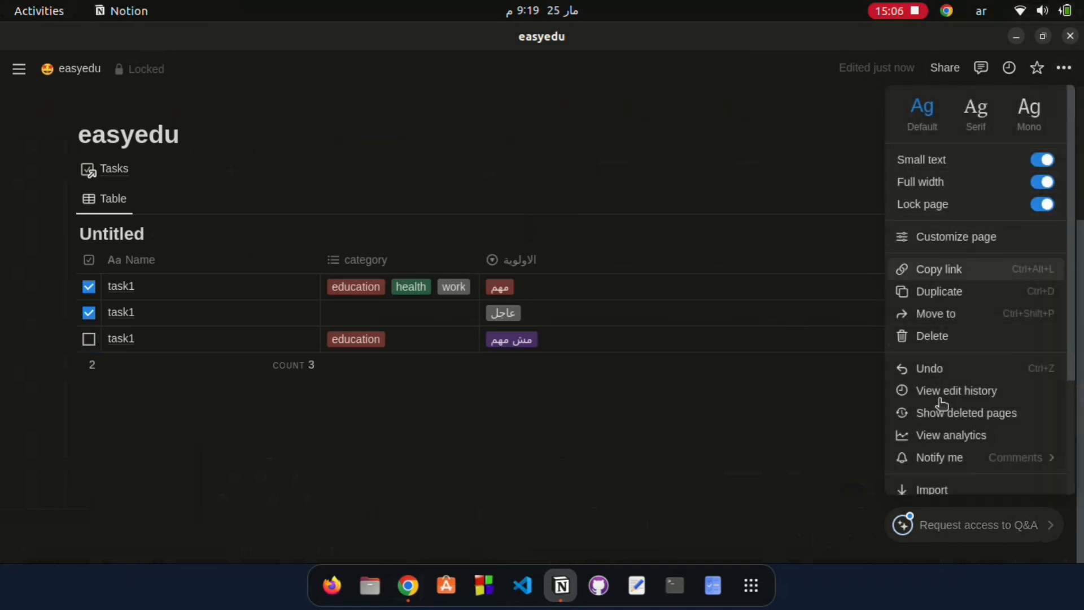
{"action": "left_click", "coordinate": [659, 421]}
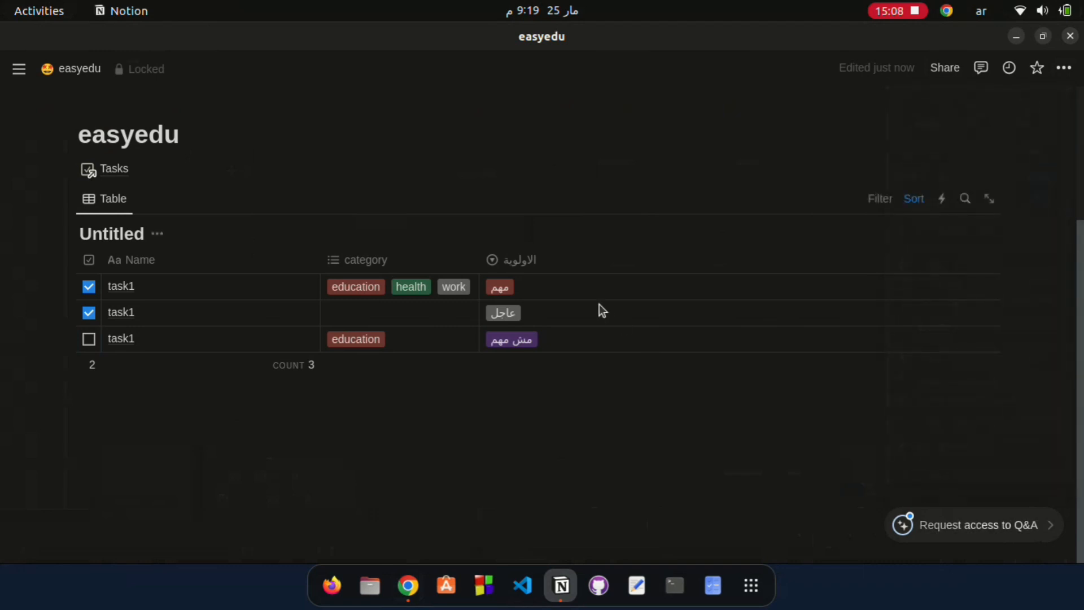
{"action": "scroll", "coordinate": [600, 308], "scroll_direction": "up", "scroll_amount": 3}
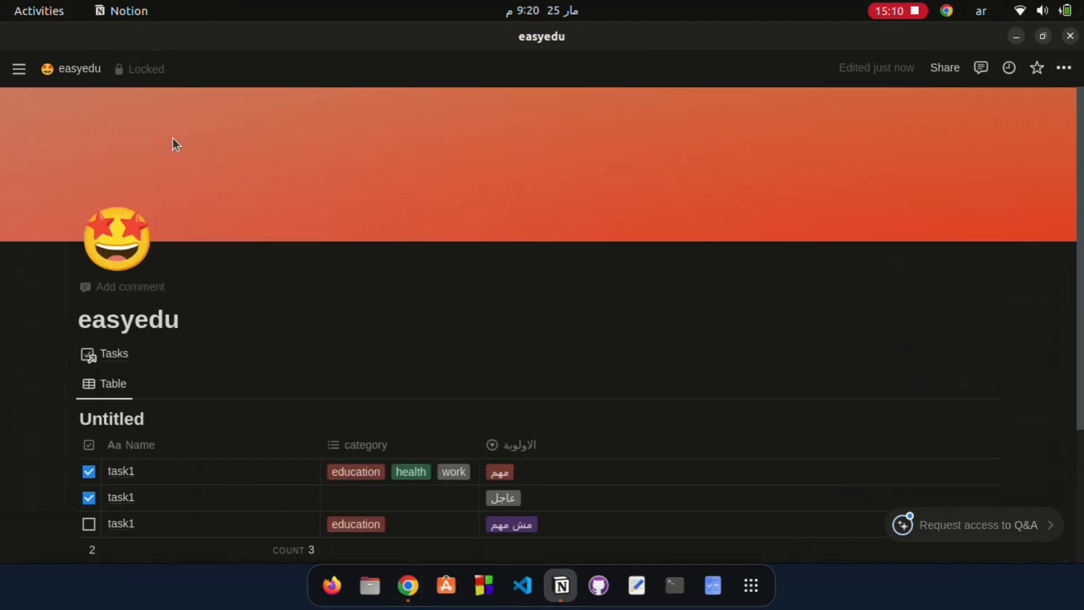